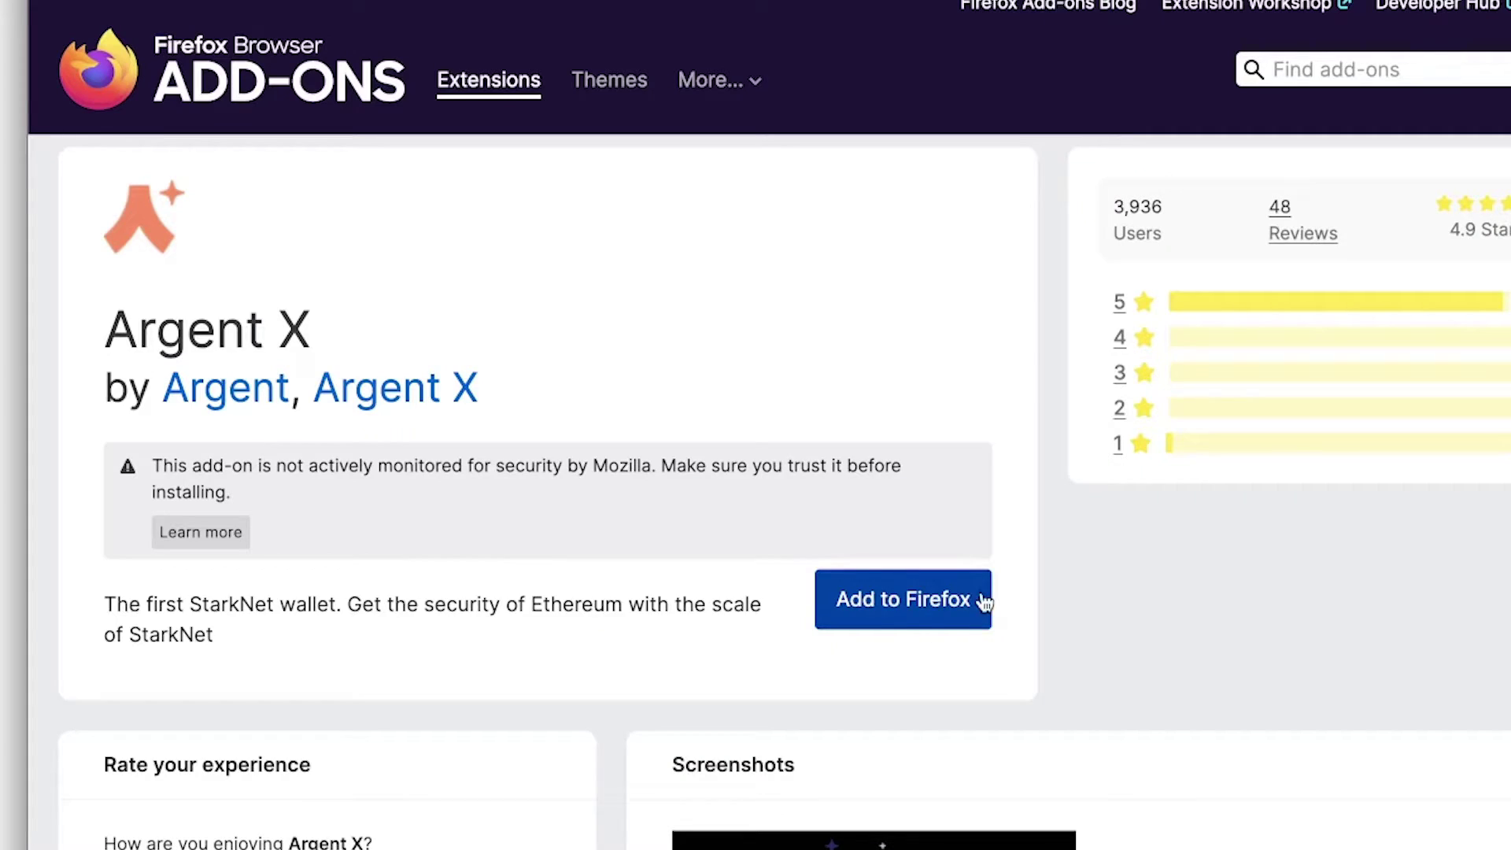
- Add the Argent X extension to Firefox and grant its requested permissions
click(982, 601)
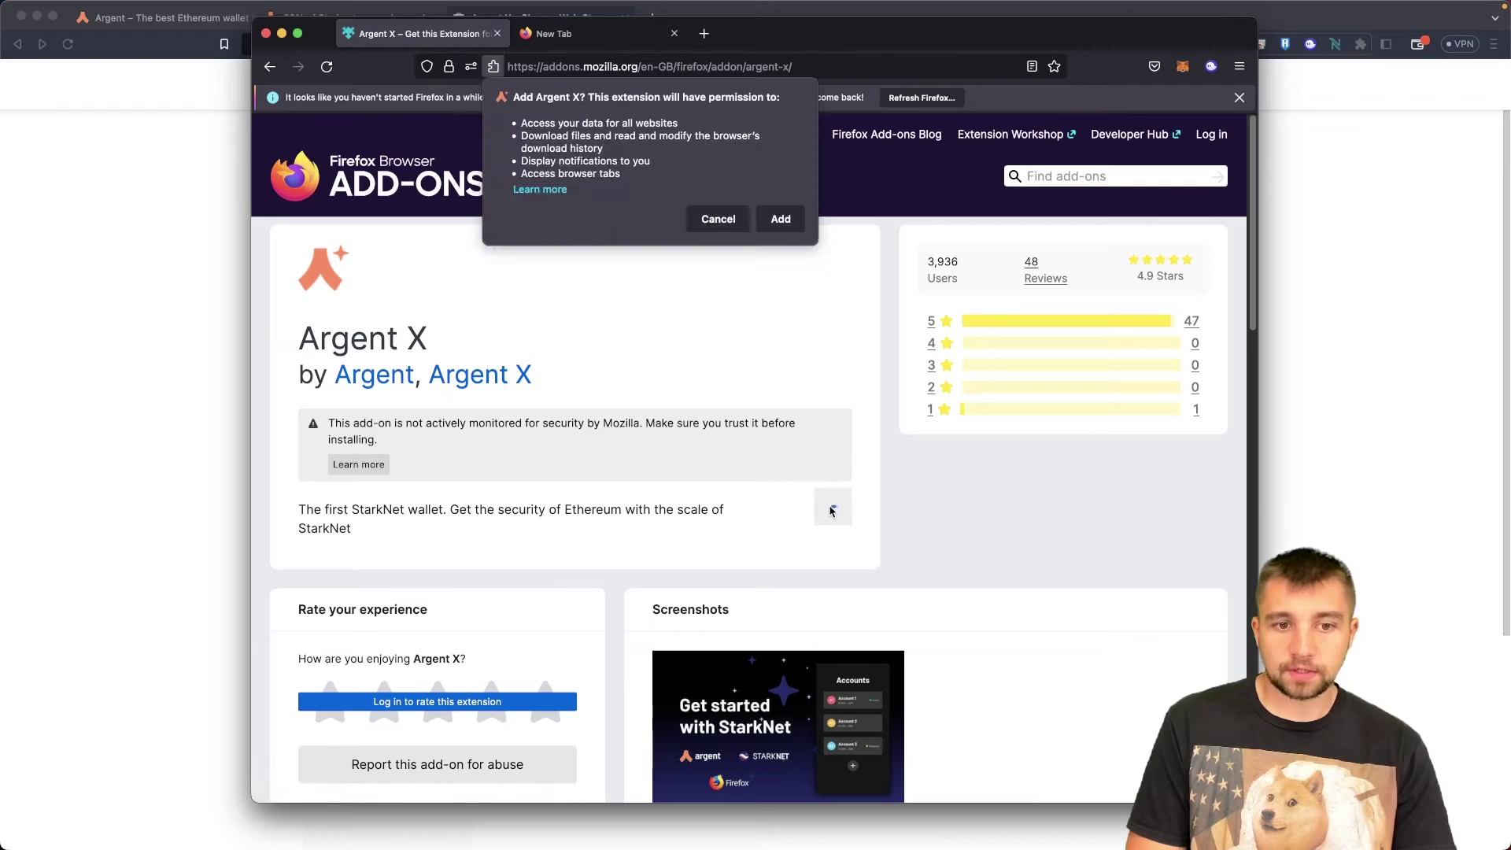
click(781, 220)
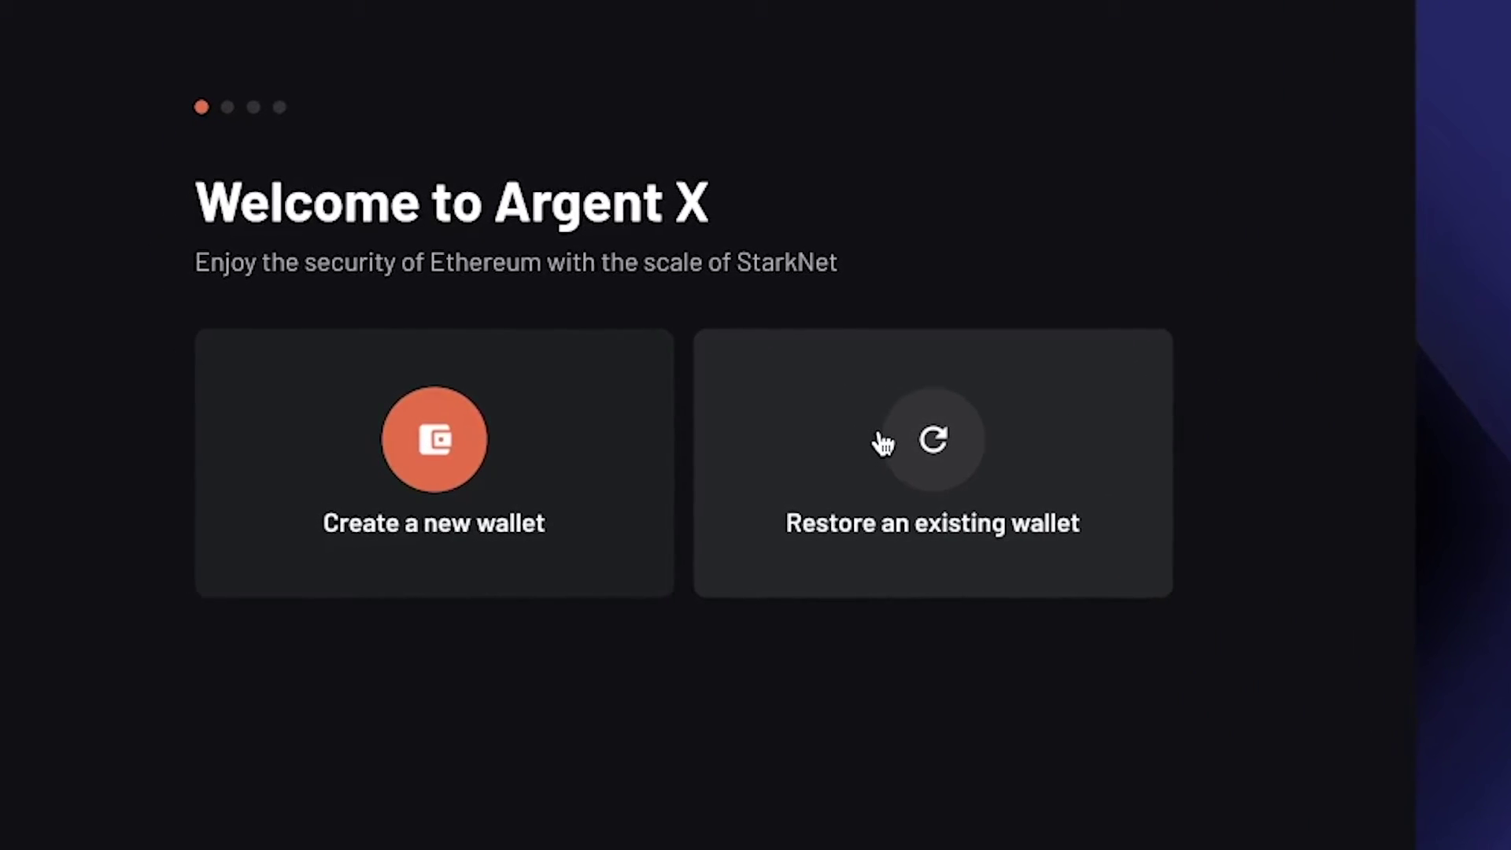
- Begin a new wallet and accept both StarkNet disclaimers about unusable accounts and failing transactions
click(434, 439)
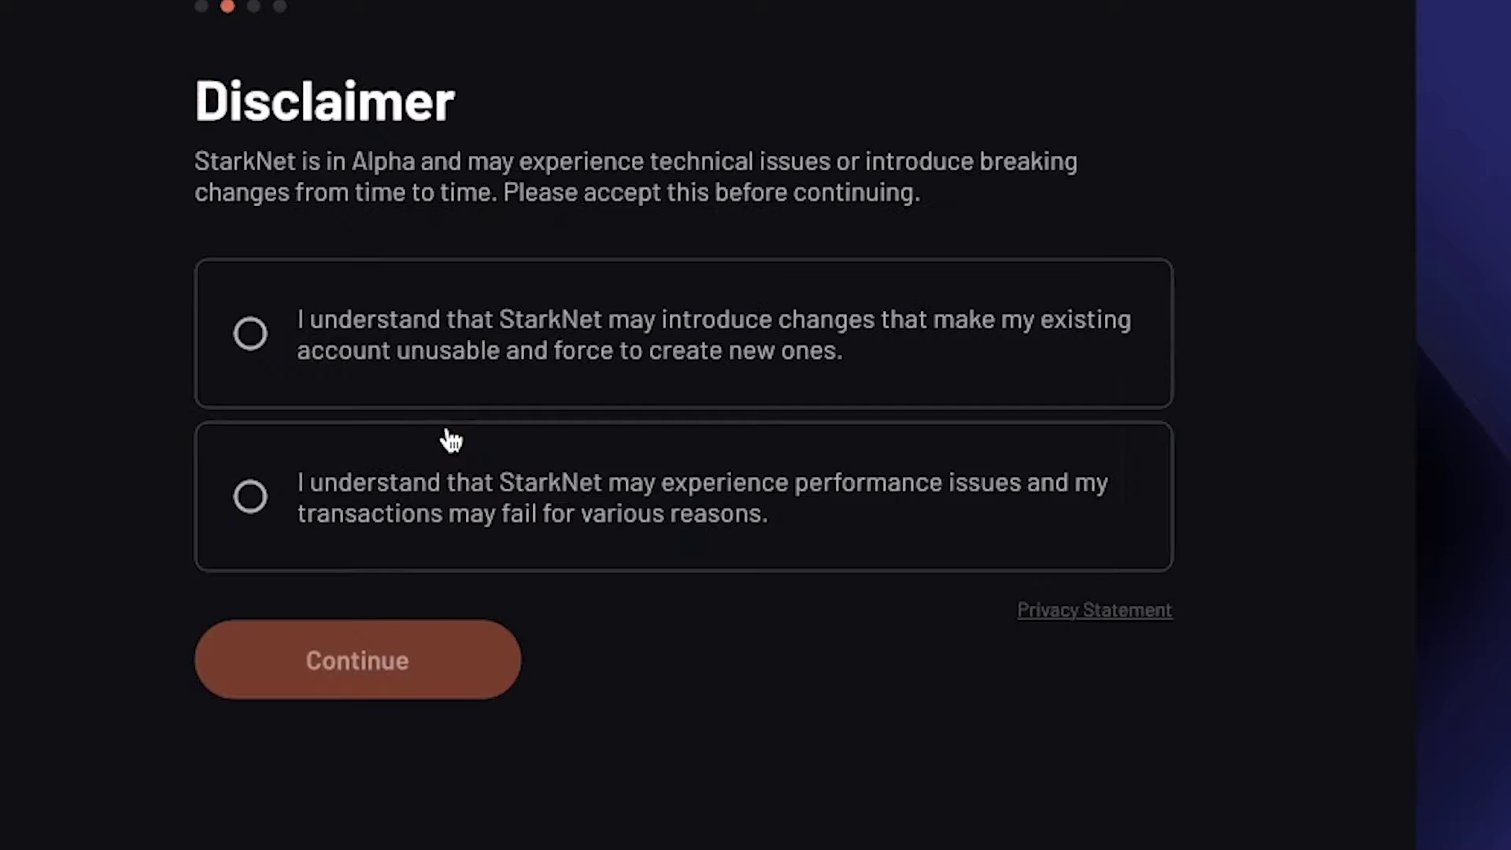
click(412, 368)
click(484, 464)
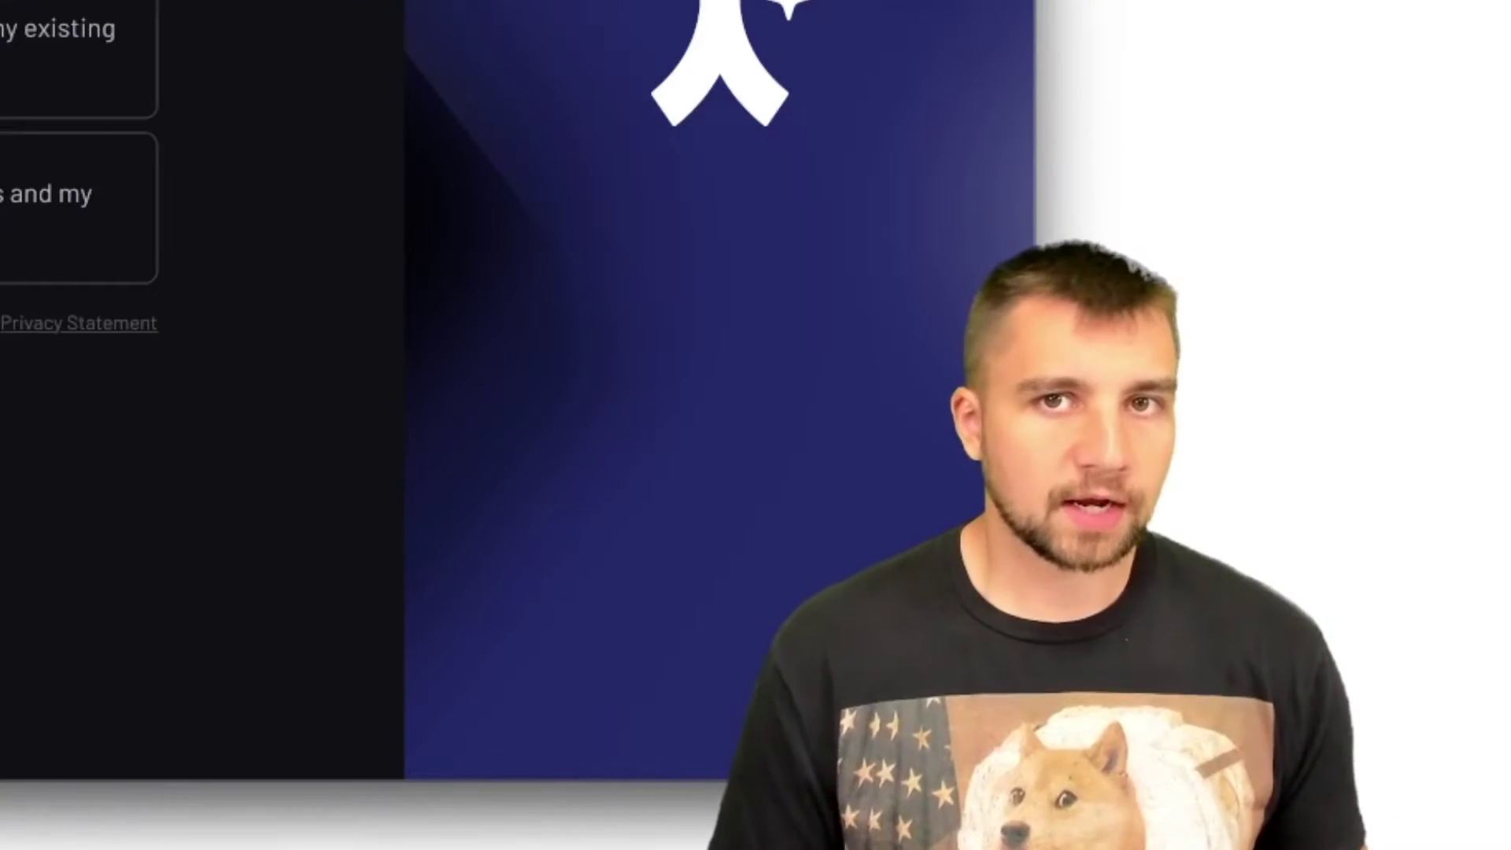
click(447, 609)
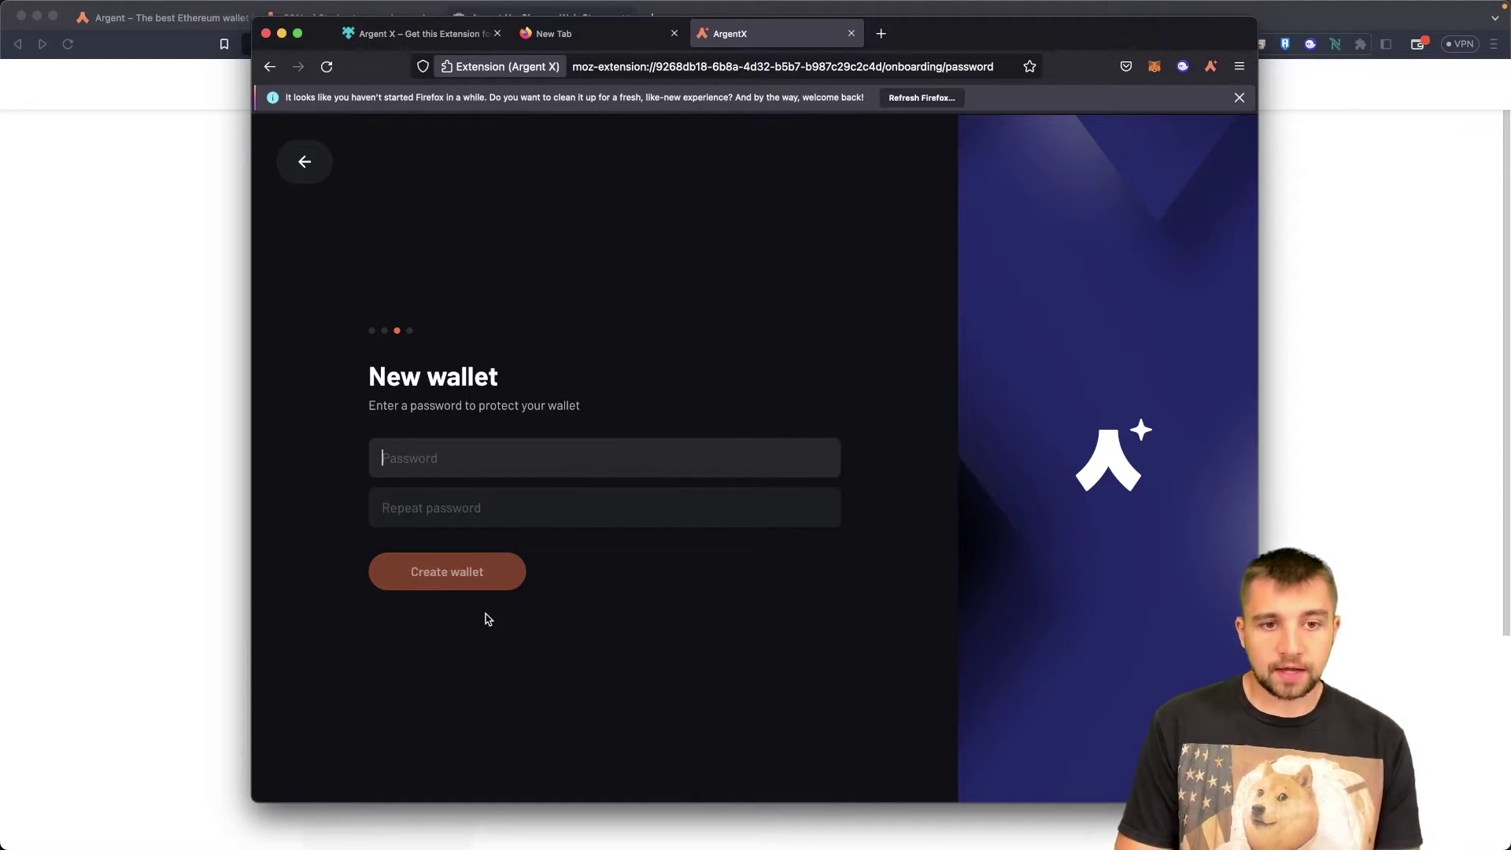
- Set and confirm the wallet password to create the wallet
text(••)
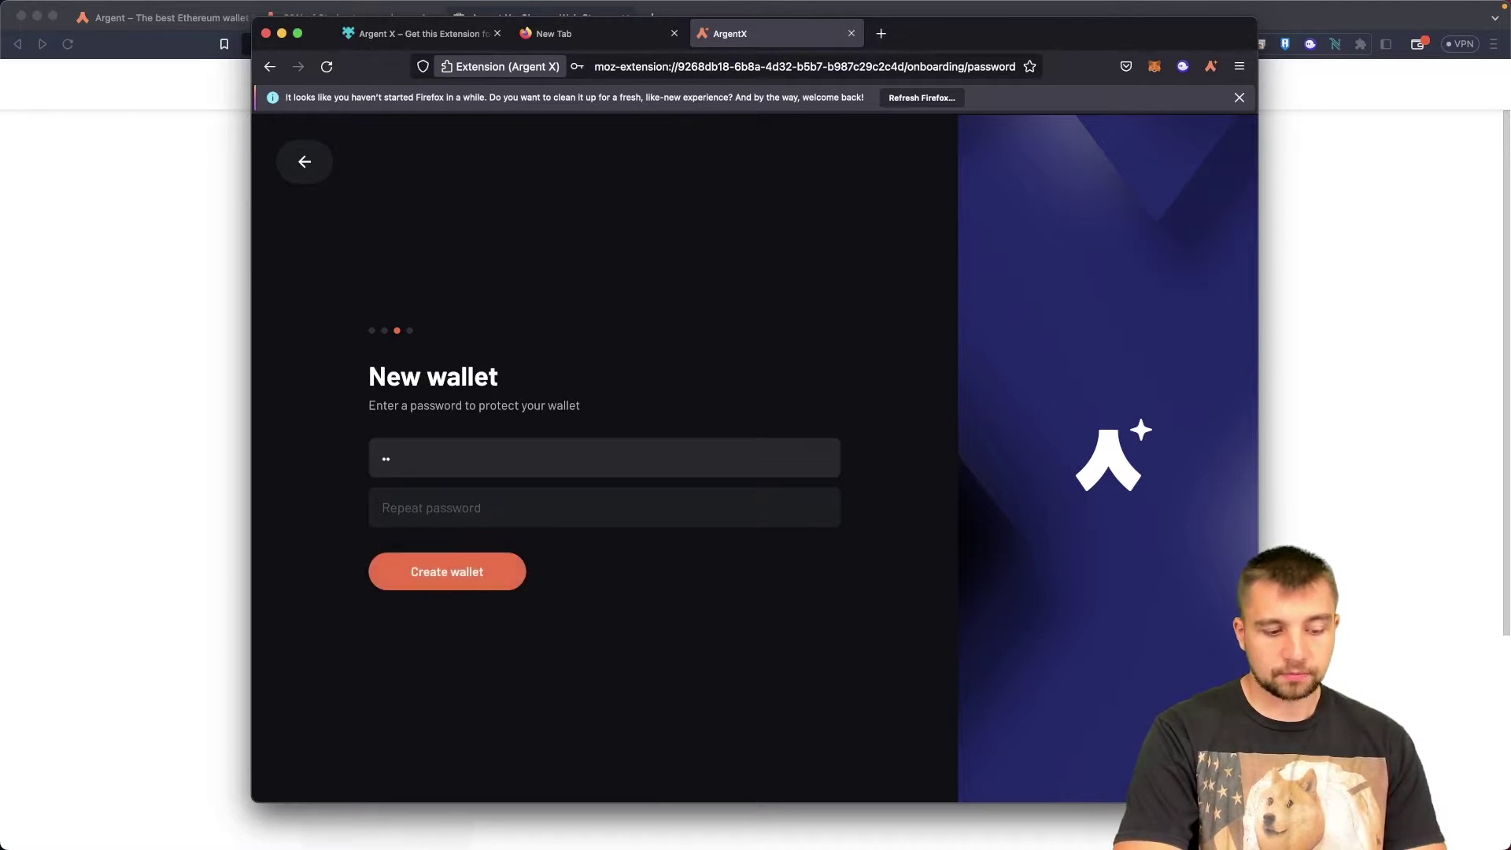
click(409, 508)
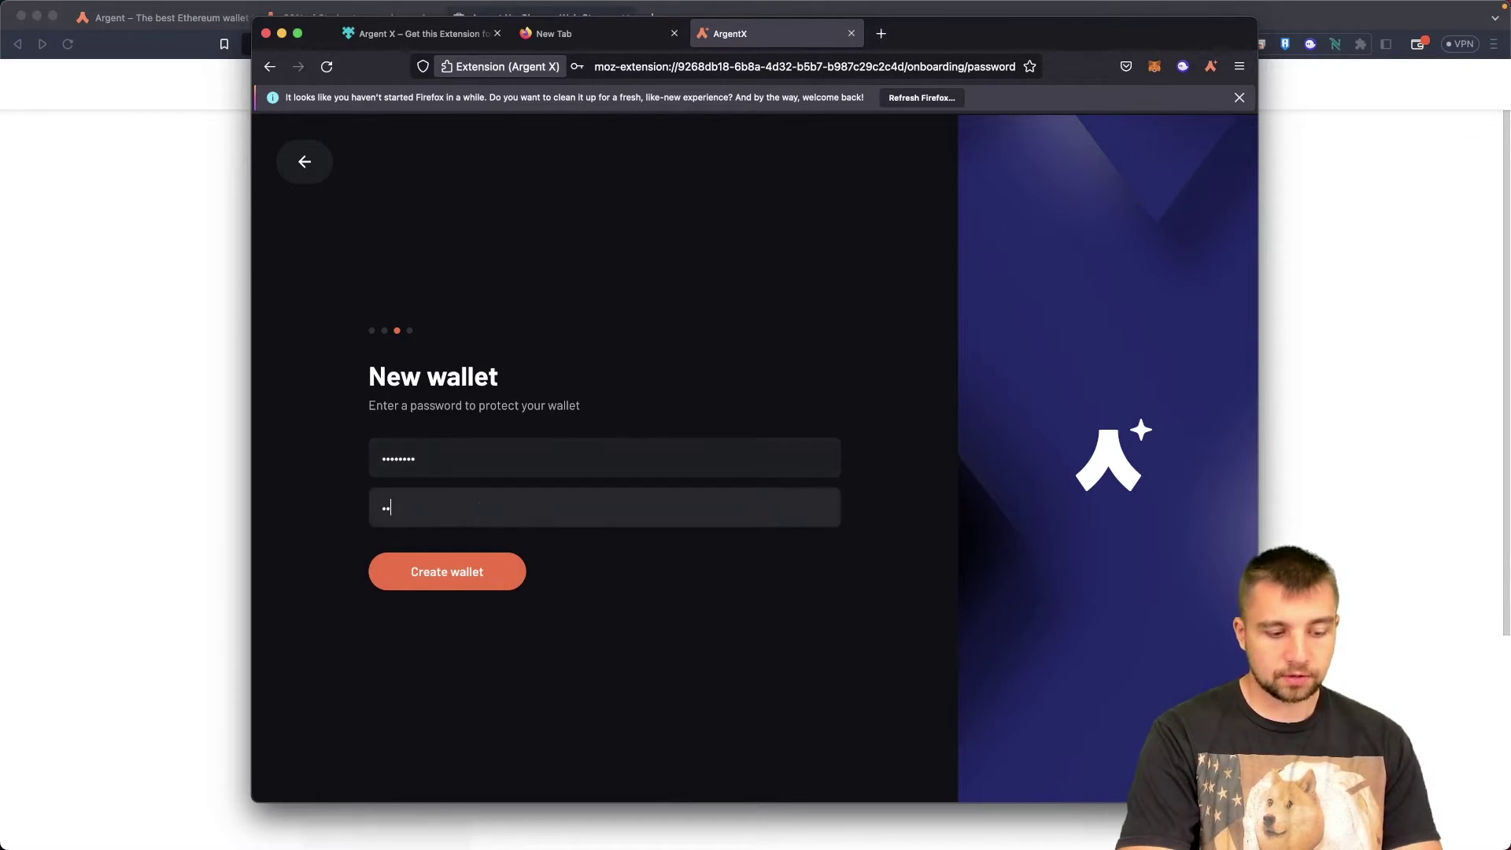
click(488, 574)
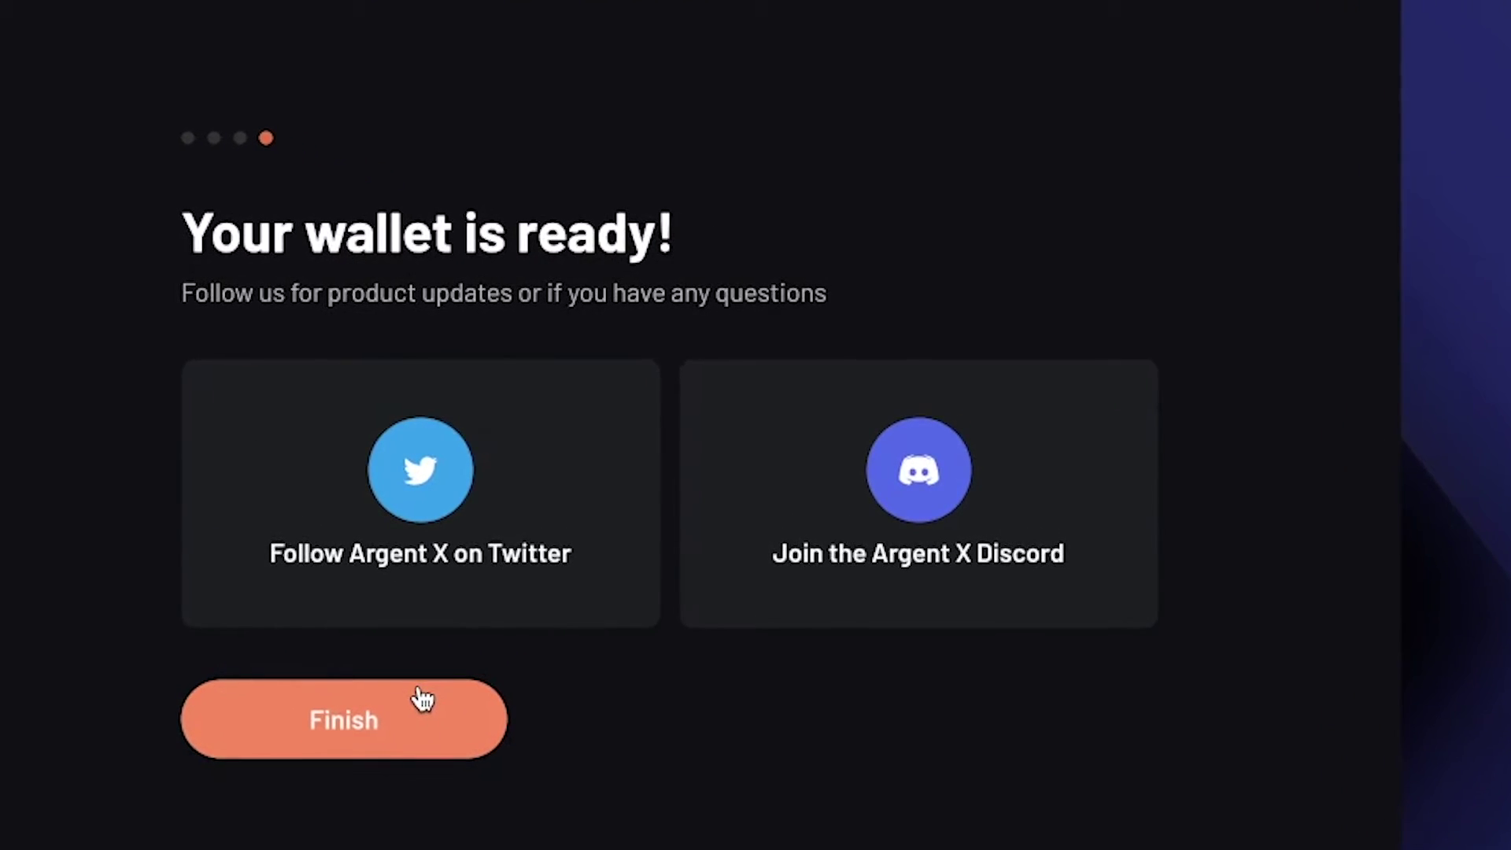
- Finish onboarding, then switch the Argent X popup's network from Testnet to Mainnet
click(394, 748)
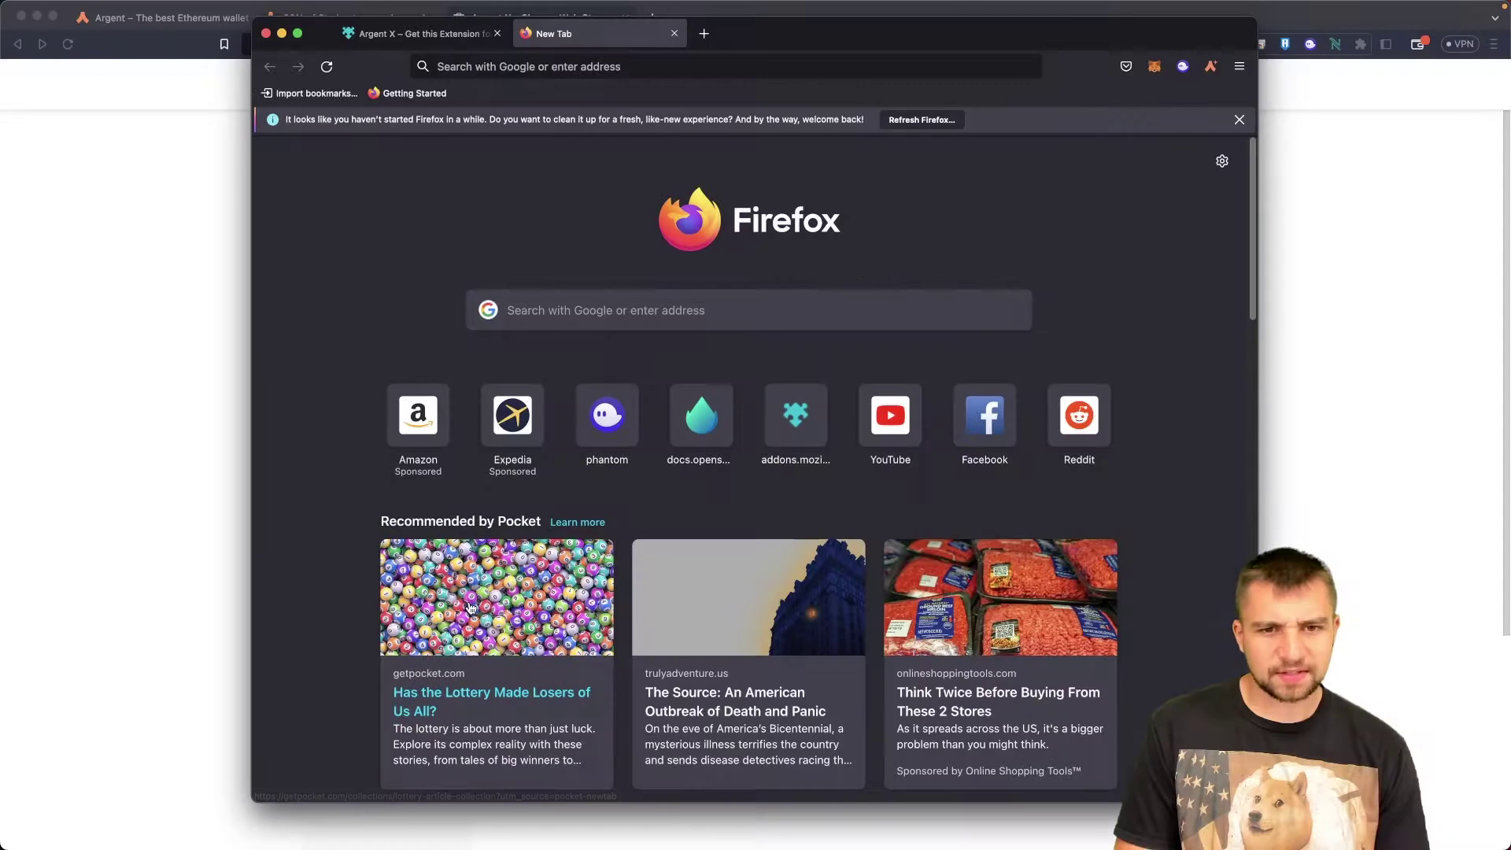
click(1209, 67)
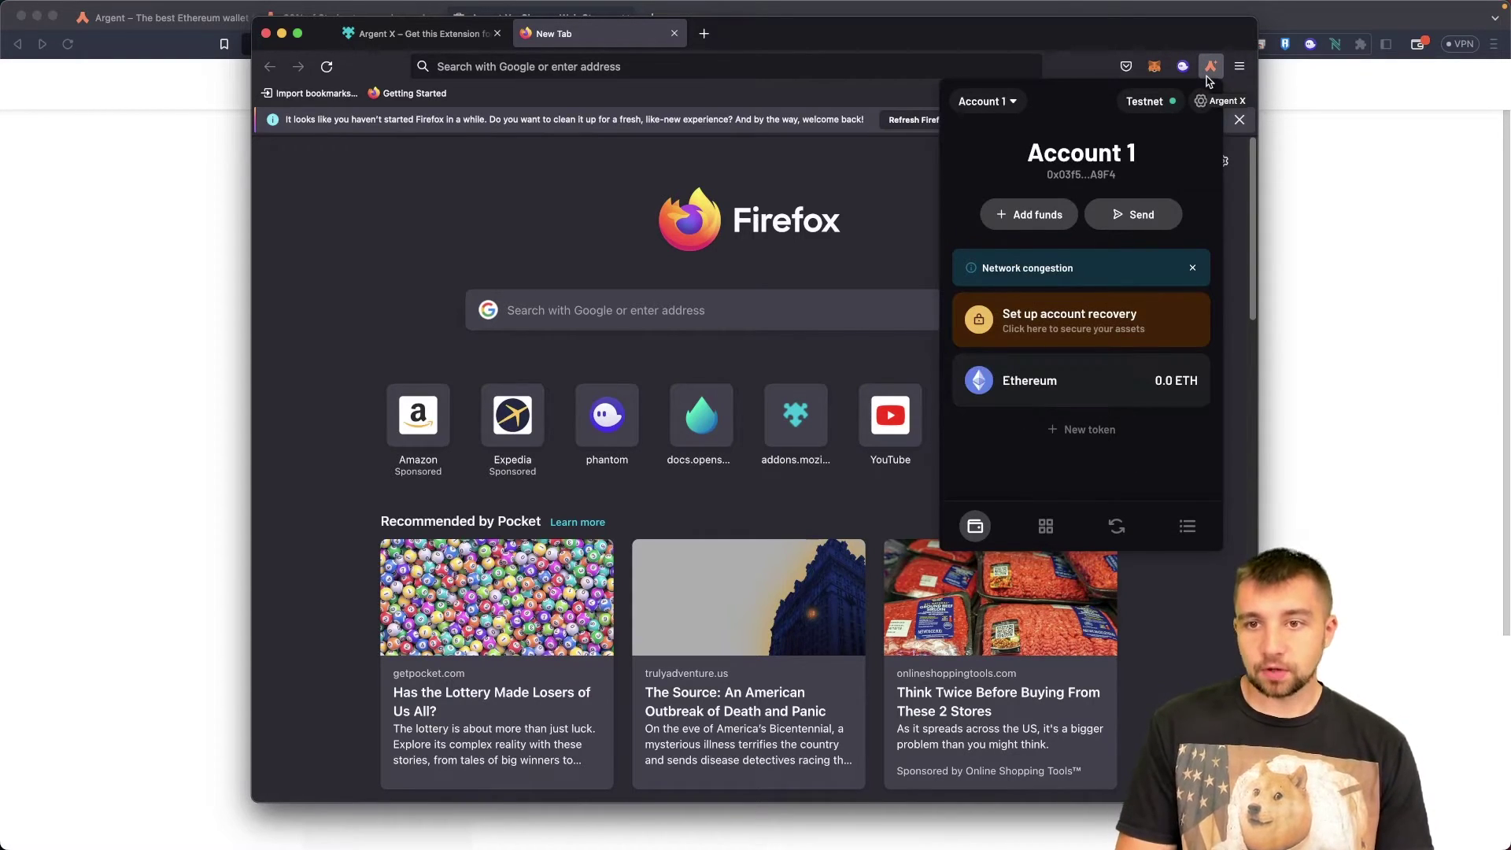
click(1155, 111)
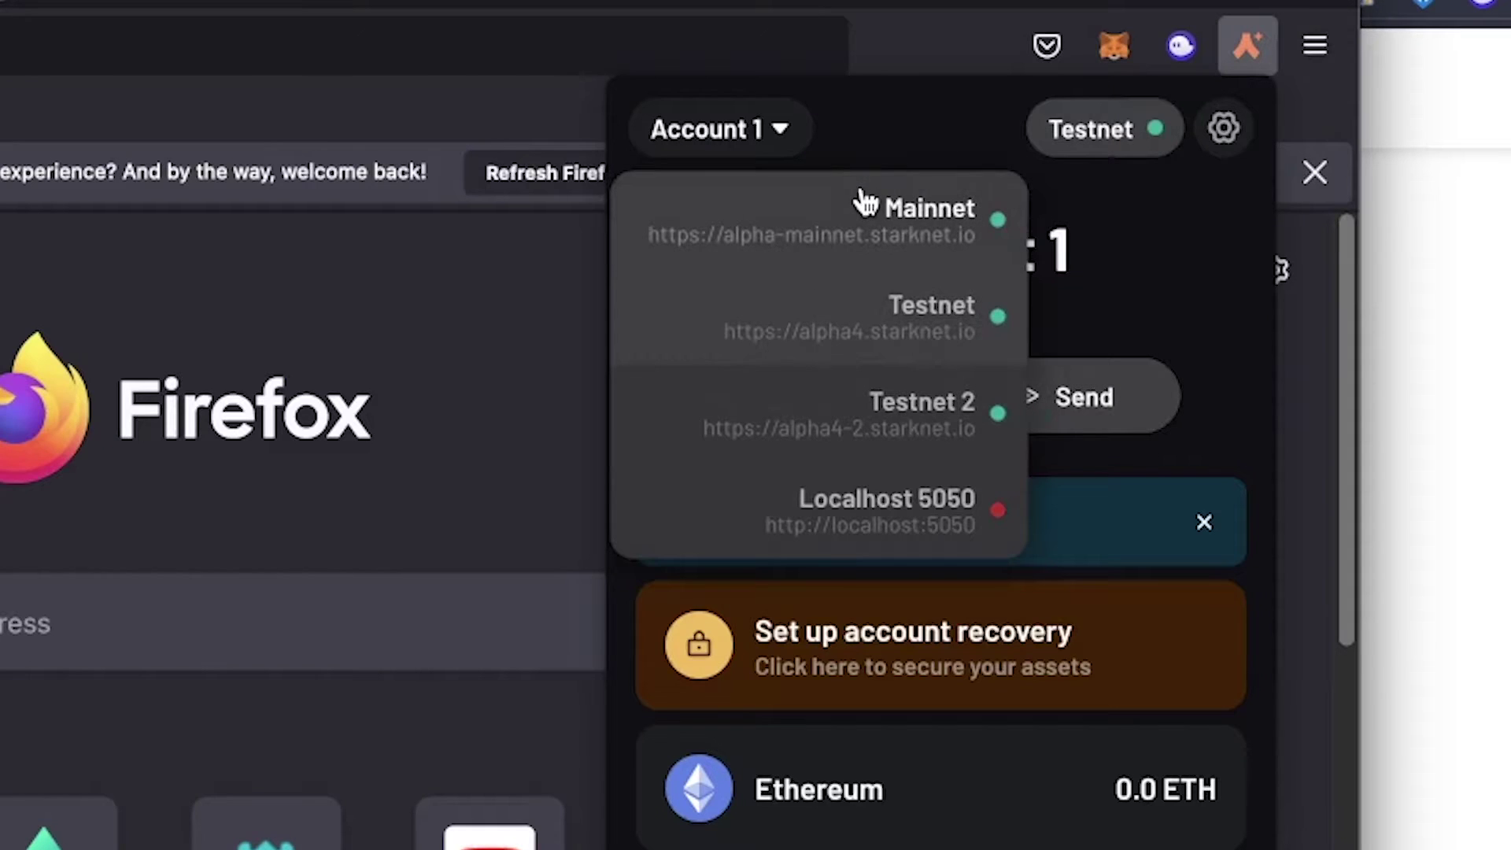
click(844, 252)
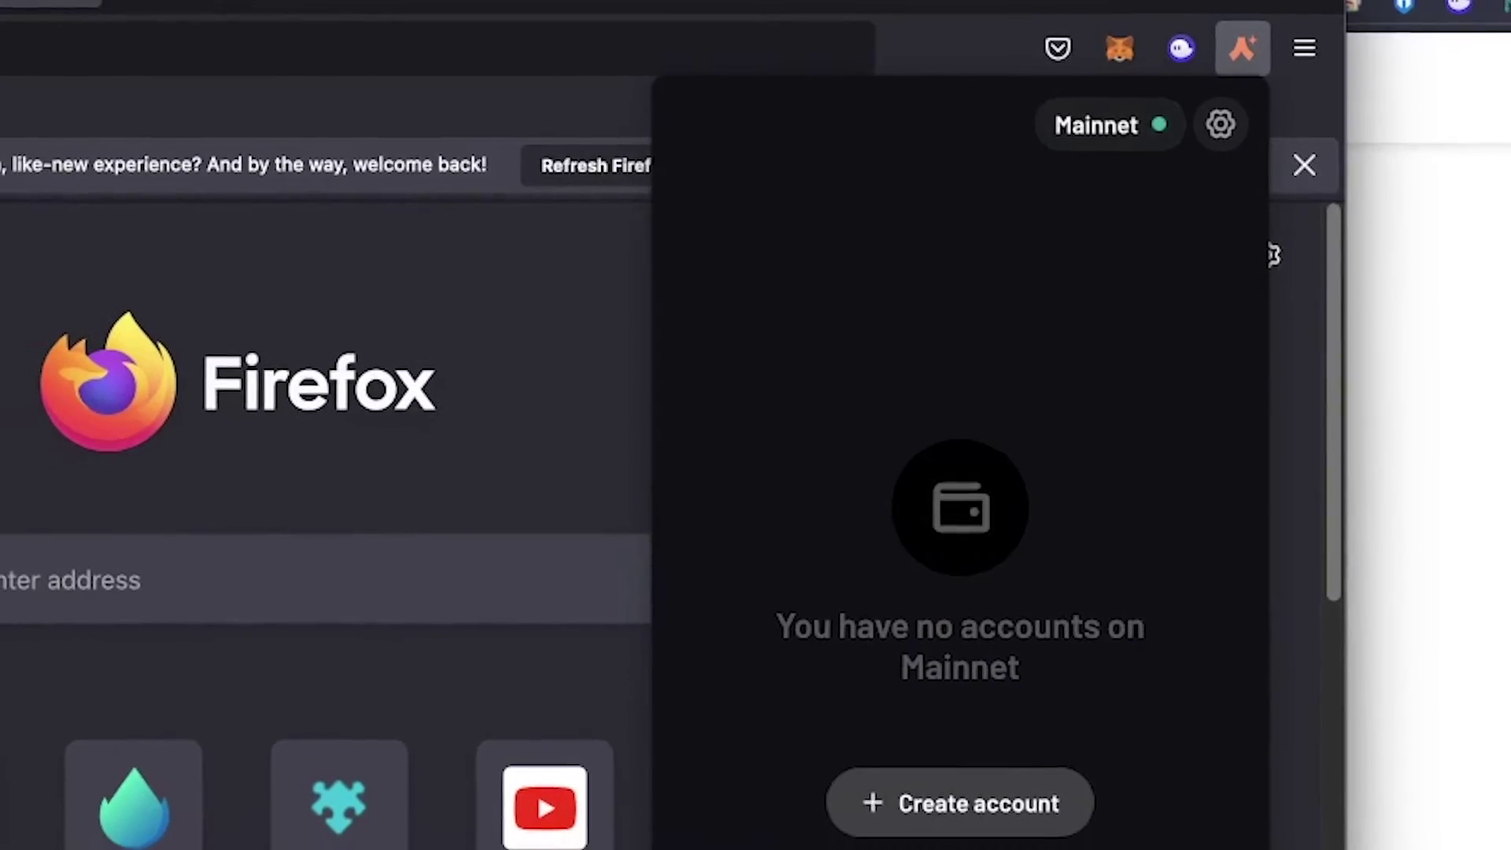
- Create a Standard Account on Mainnet, giving Account 1 with a $0.00 balance
click(952, 815)
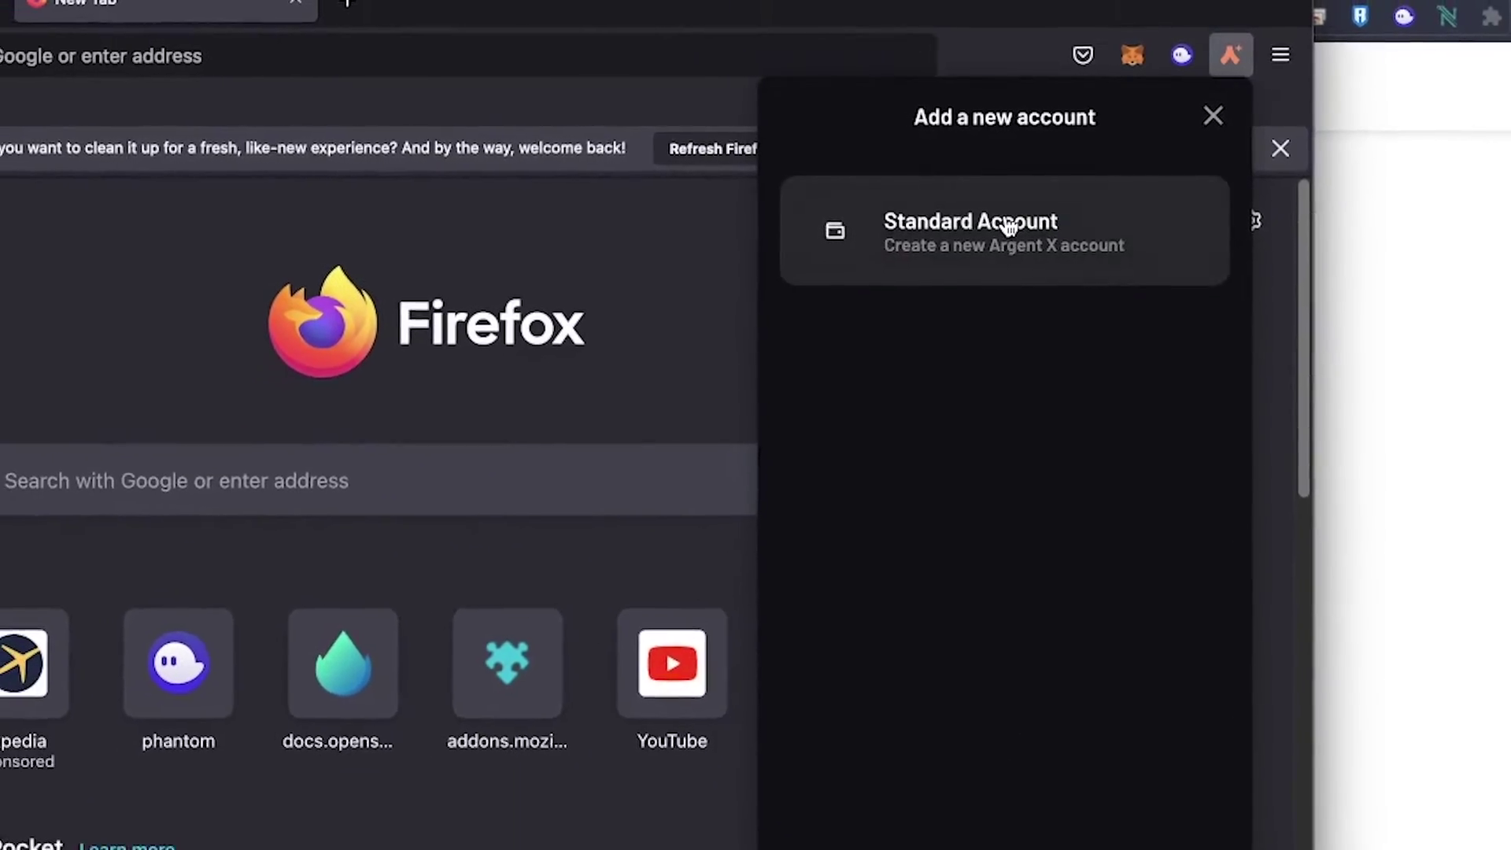
click(1008, 228)
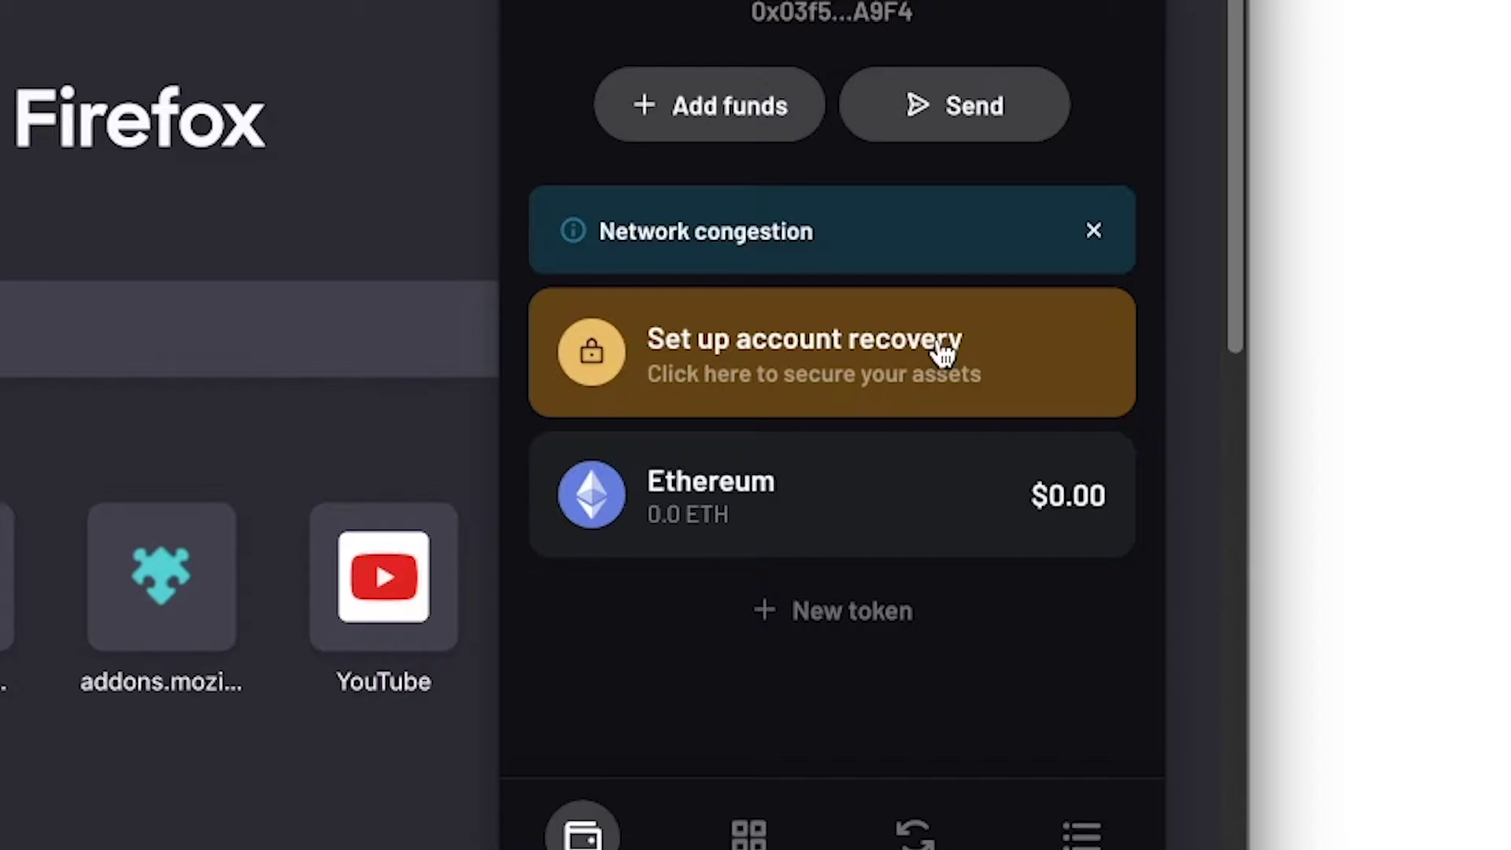
- Choose to save the recovery phrase under account recovery and copy the 12 words
click(942, 354)
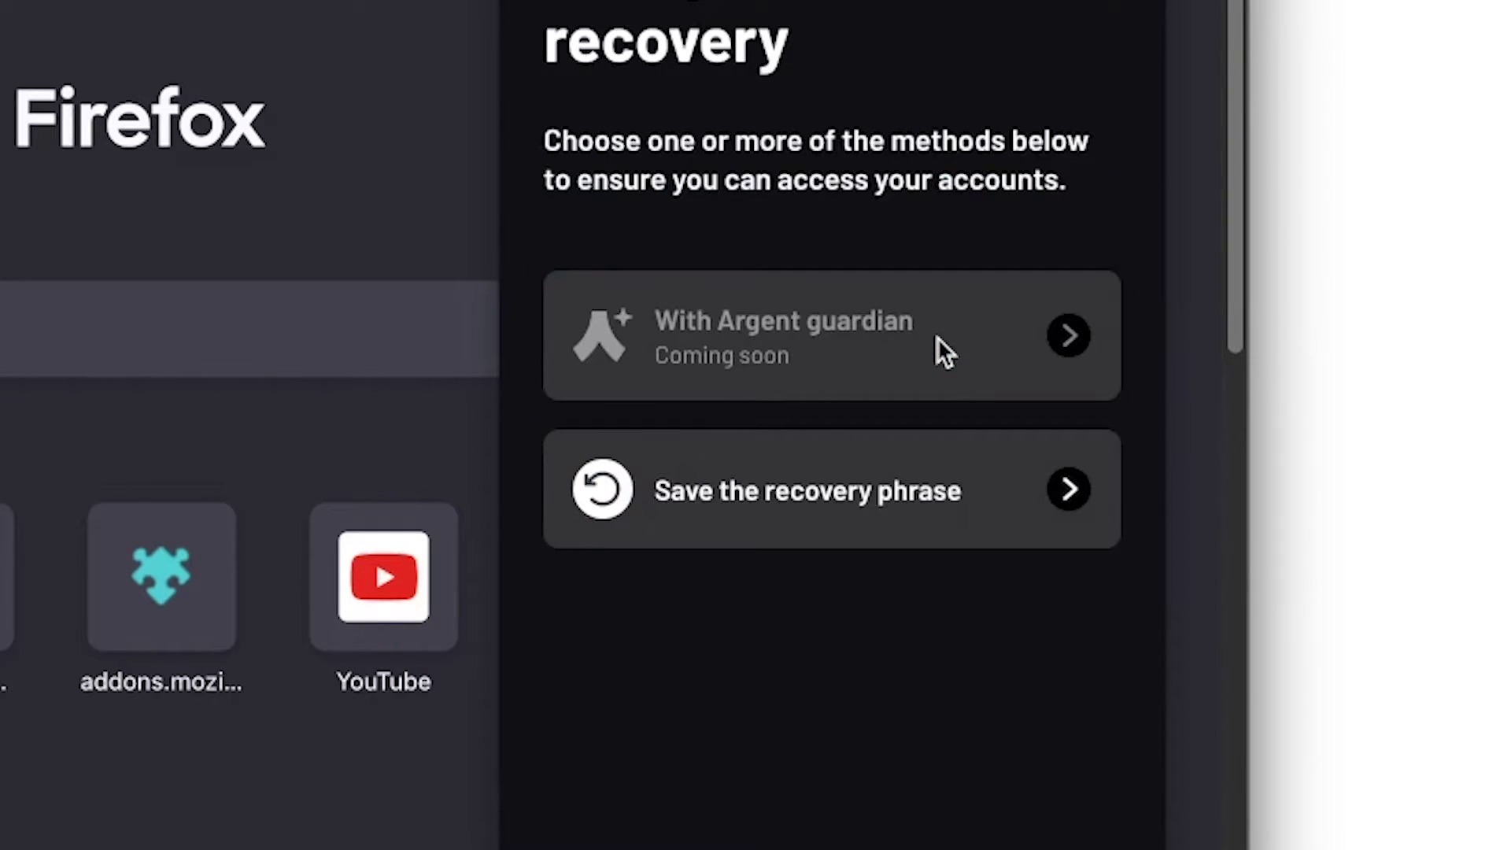
click(973, 472)
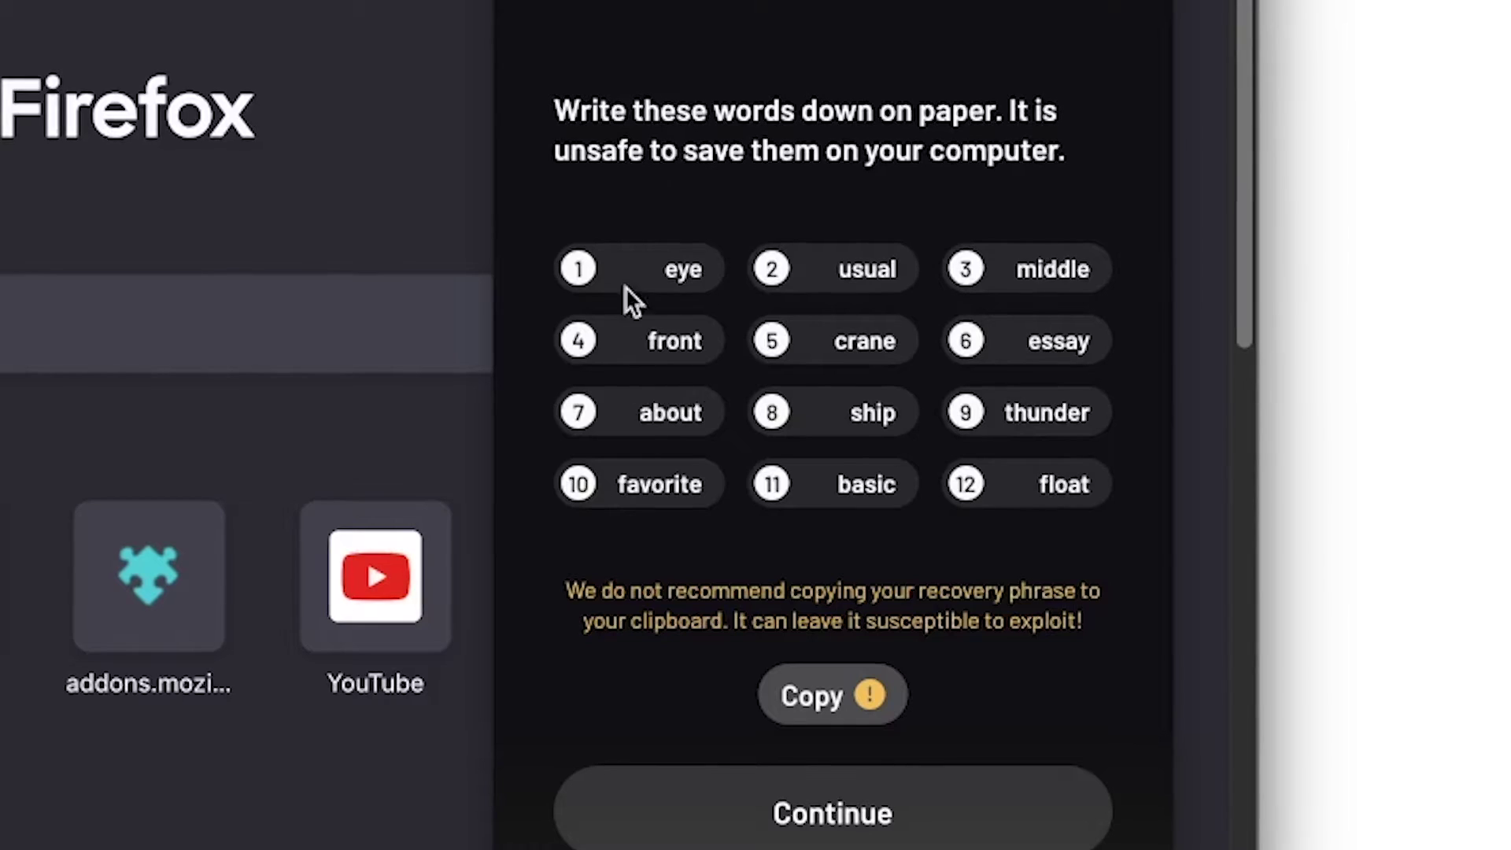
click(813, 706)
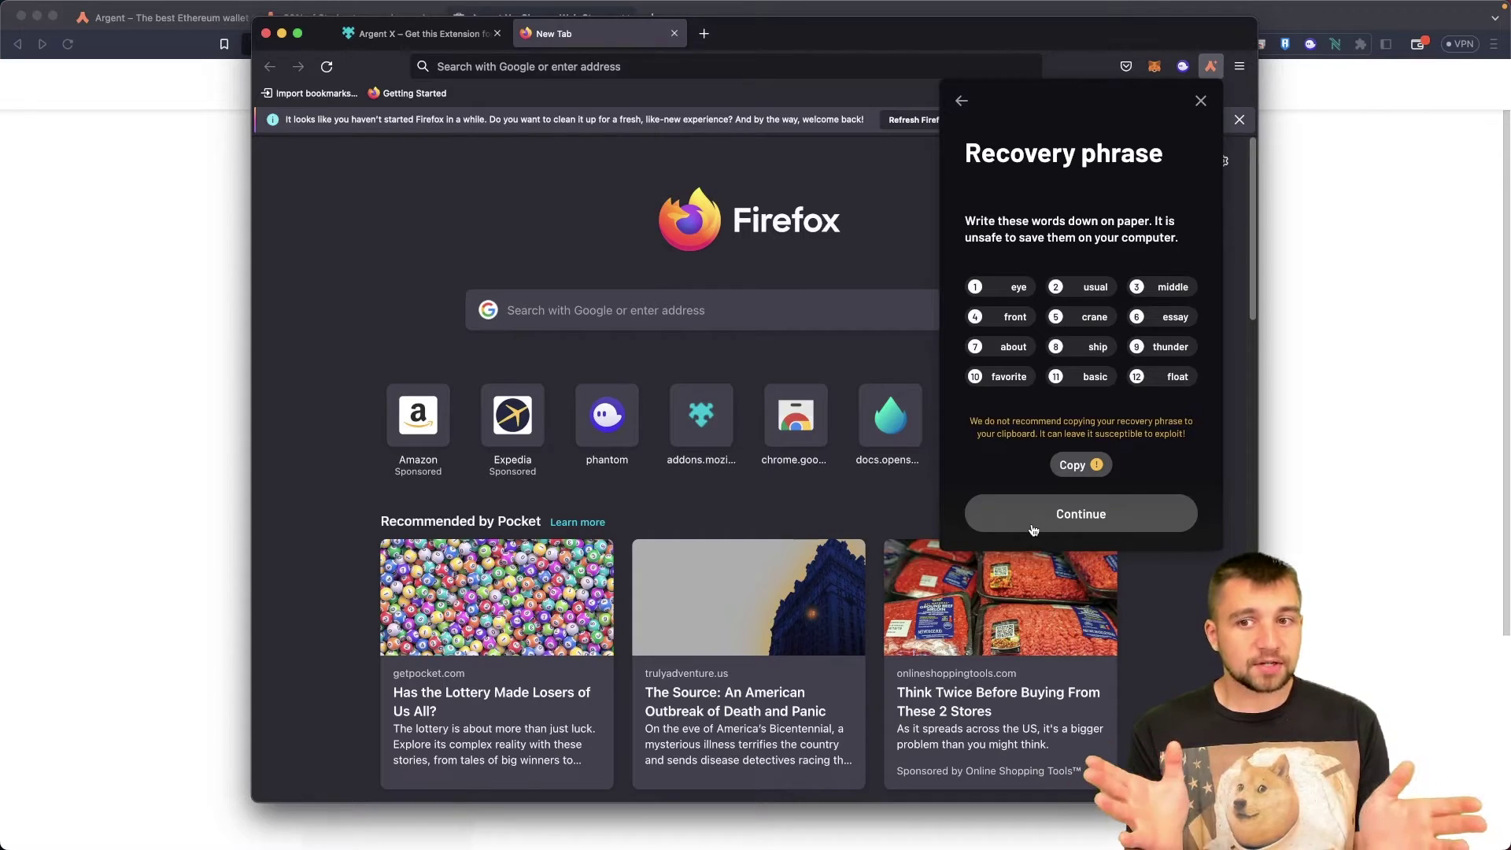
- Continue past the recovery phrase screen to the written-down confirmation
click(1033, 527)
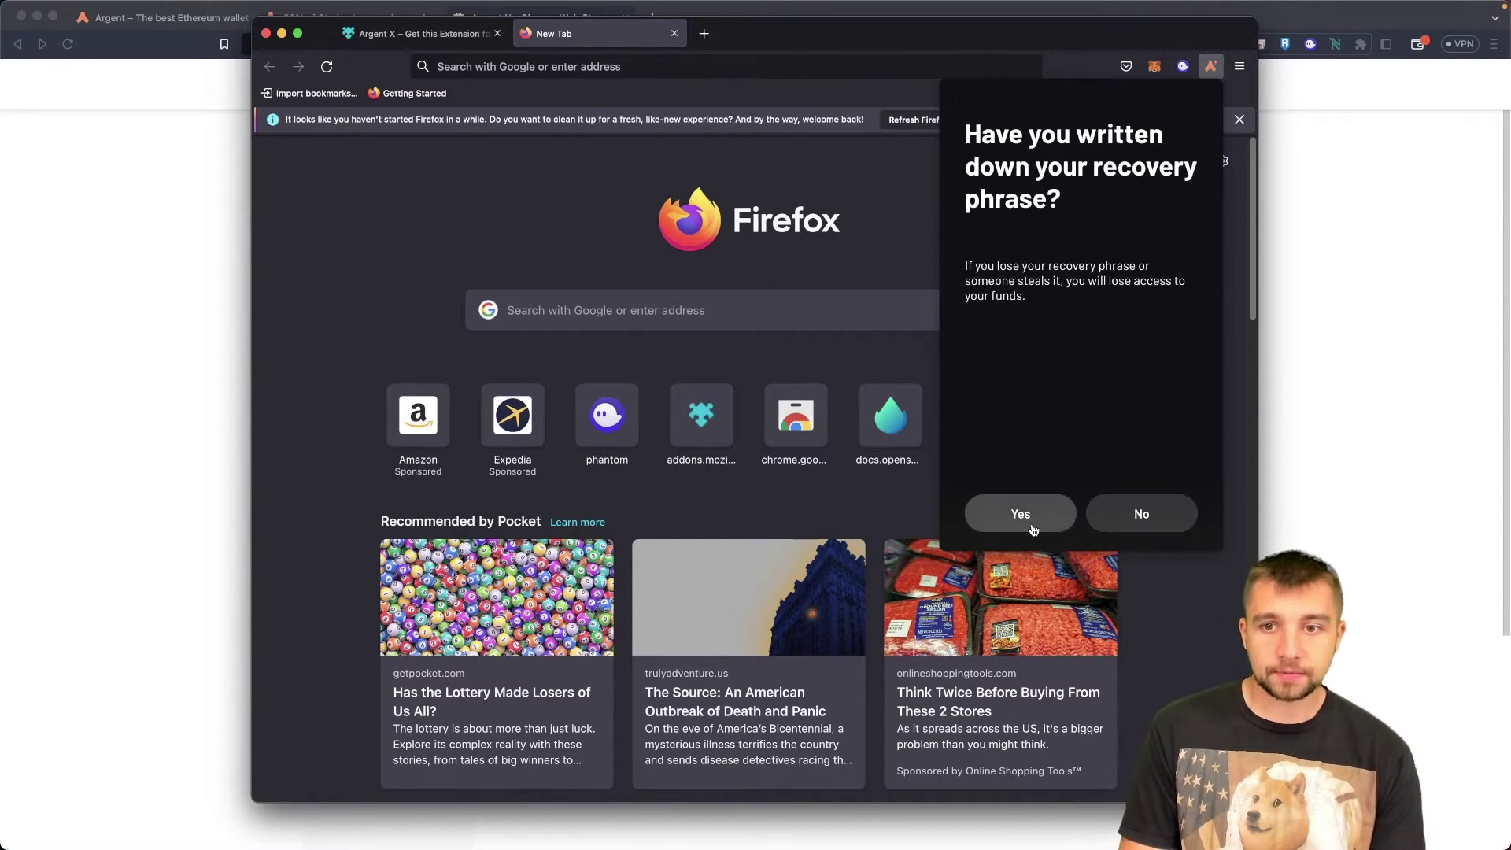
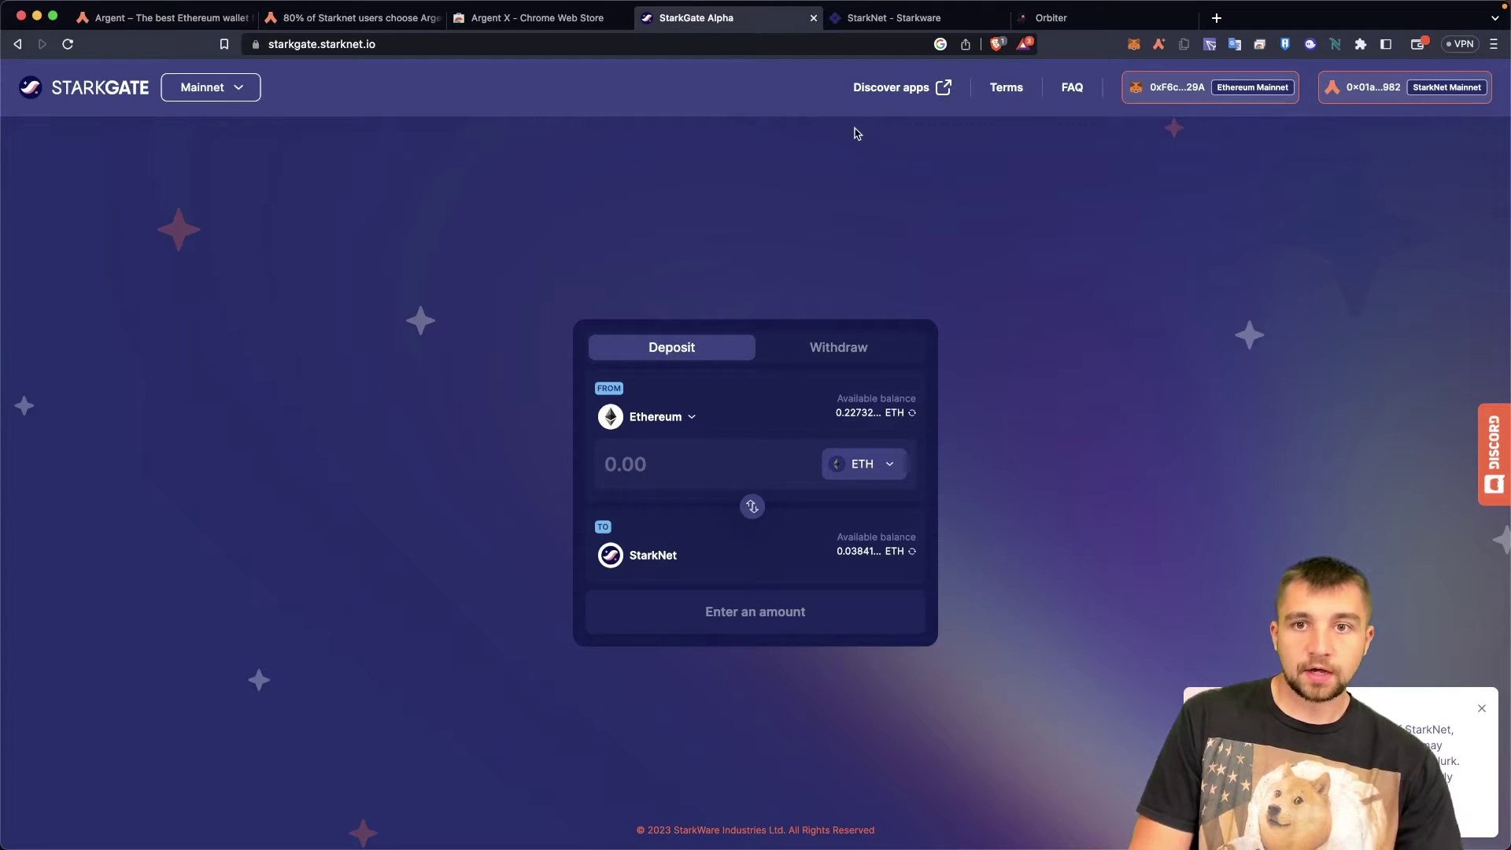
- In Orbiter, set the bridge route from Ethereum to Starknet
click(1047, 18)
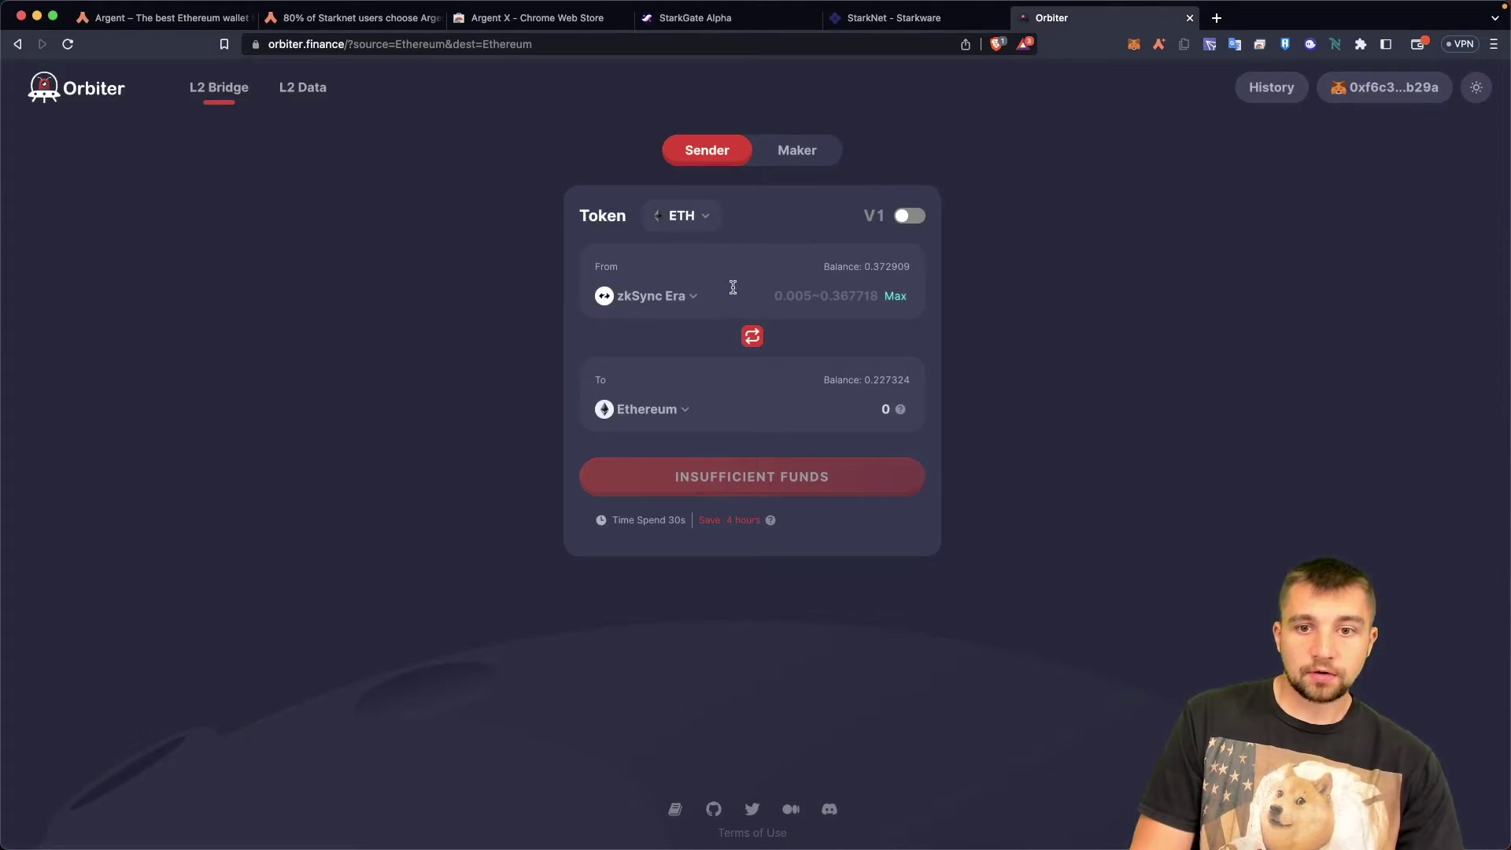
click(637, 299)
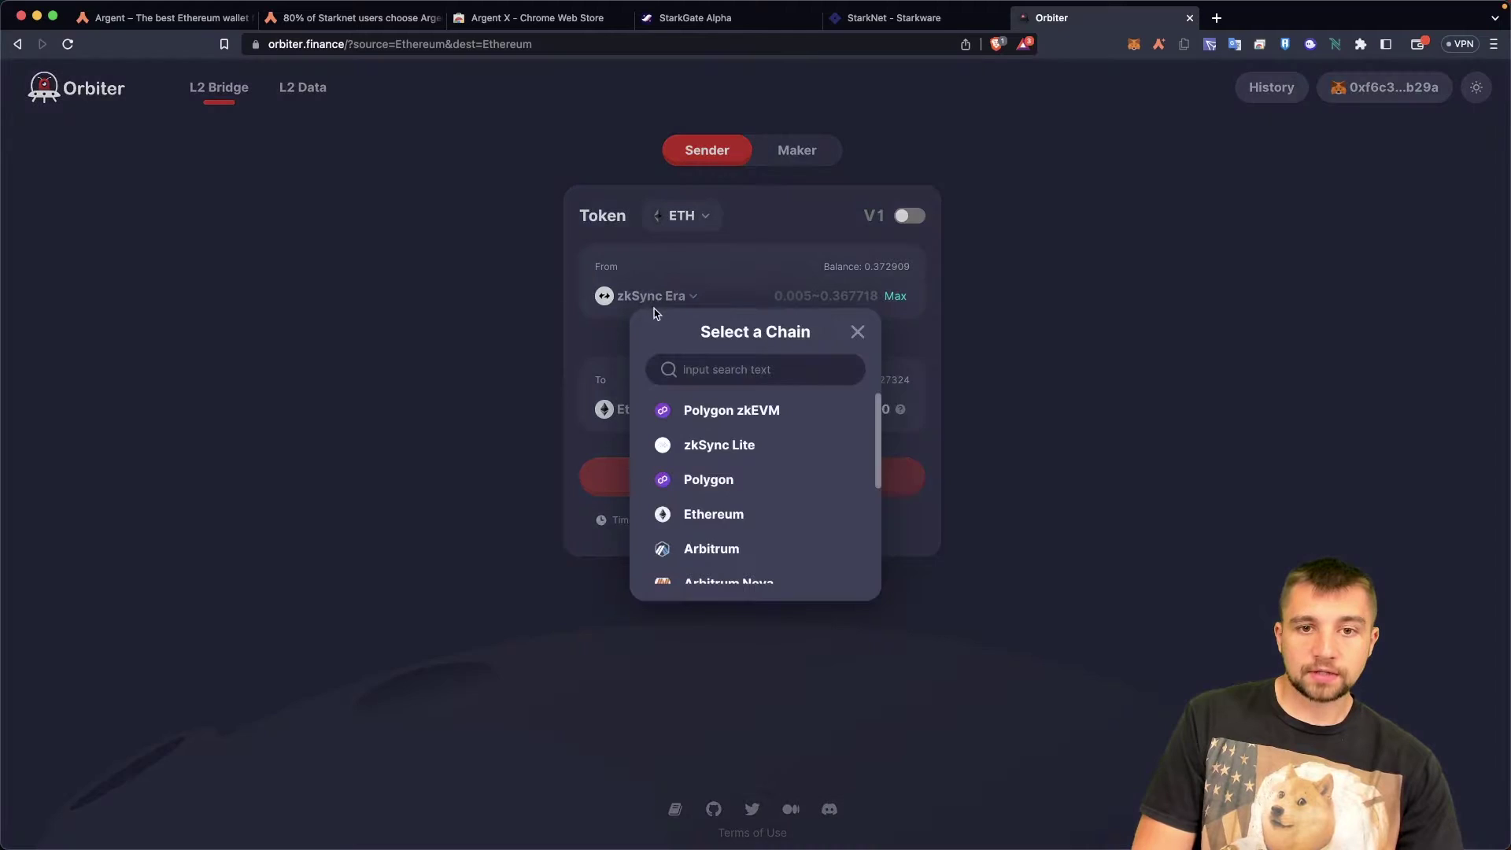
click(731, 626)
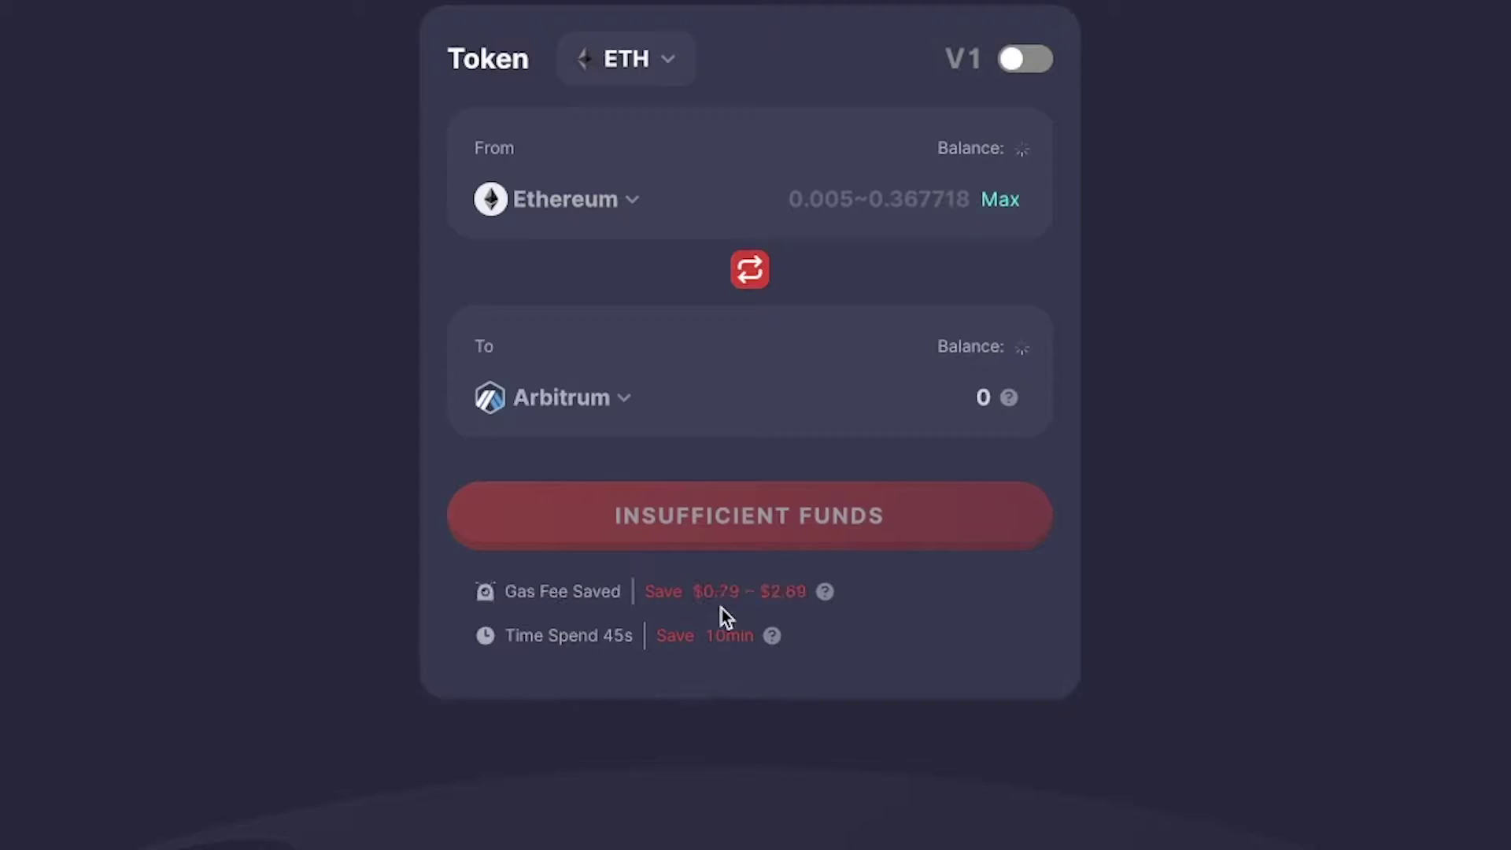
click(607, 406)
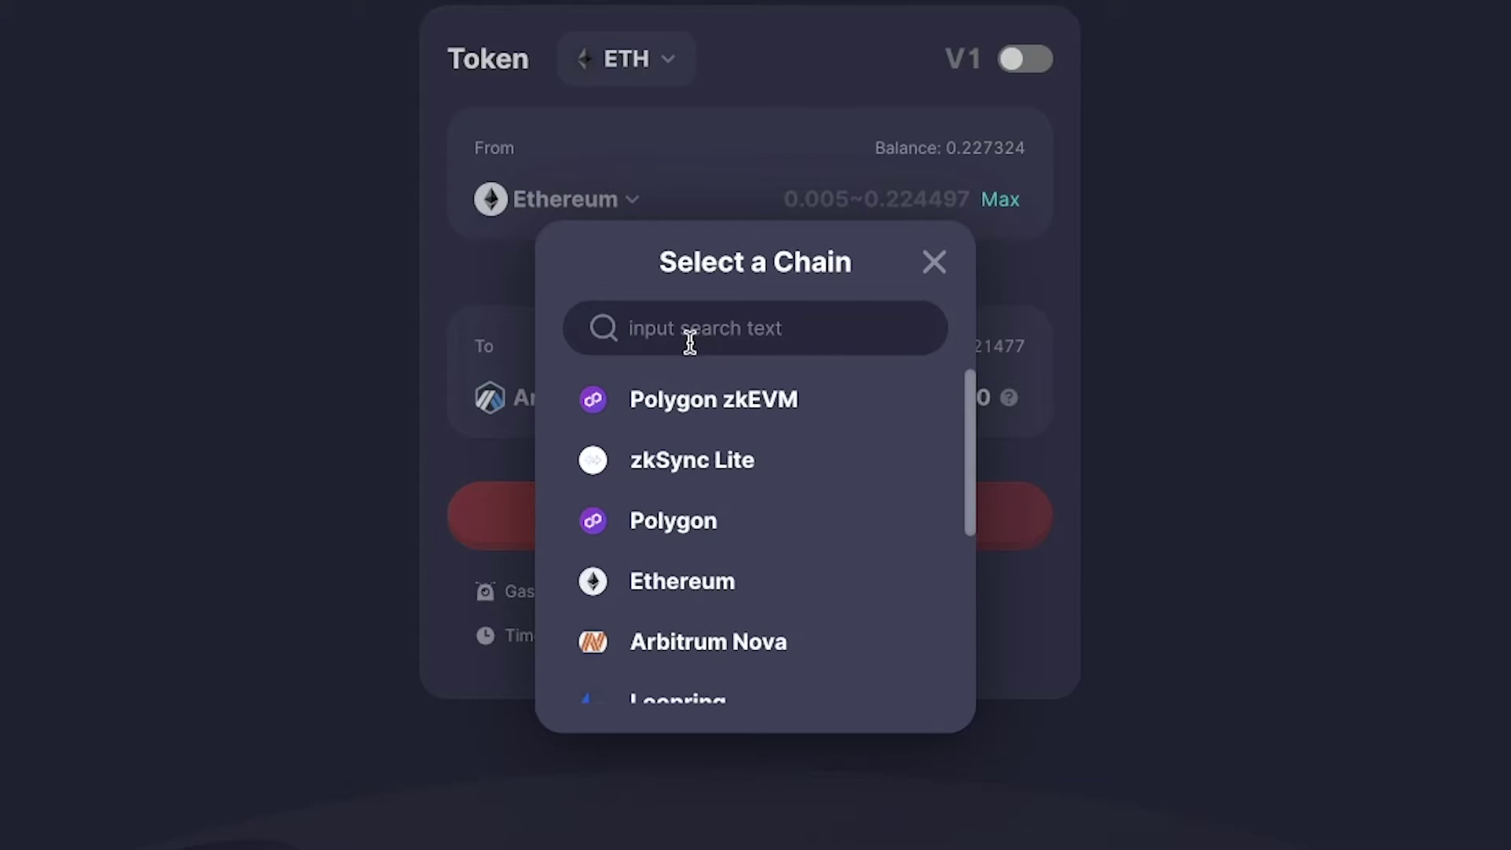
text(star)
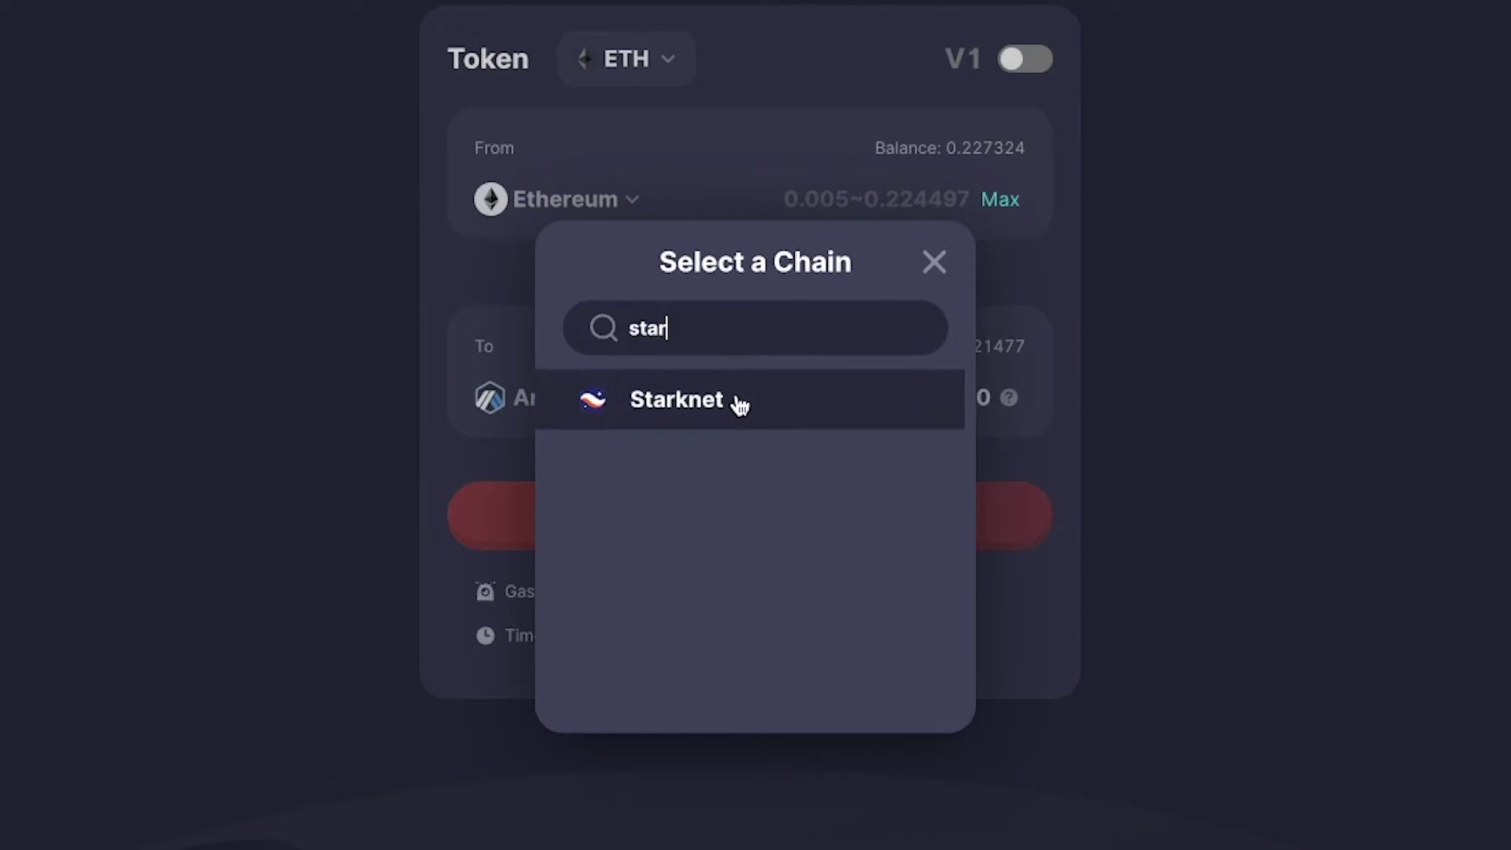
click(735, 400)
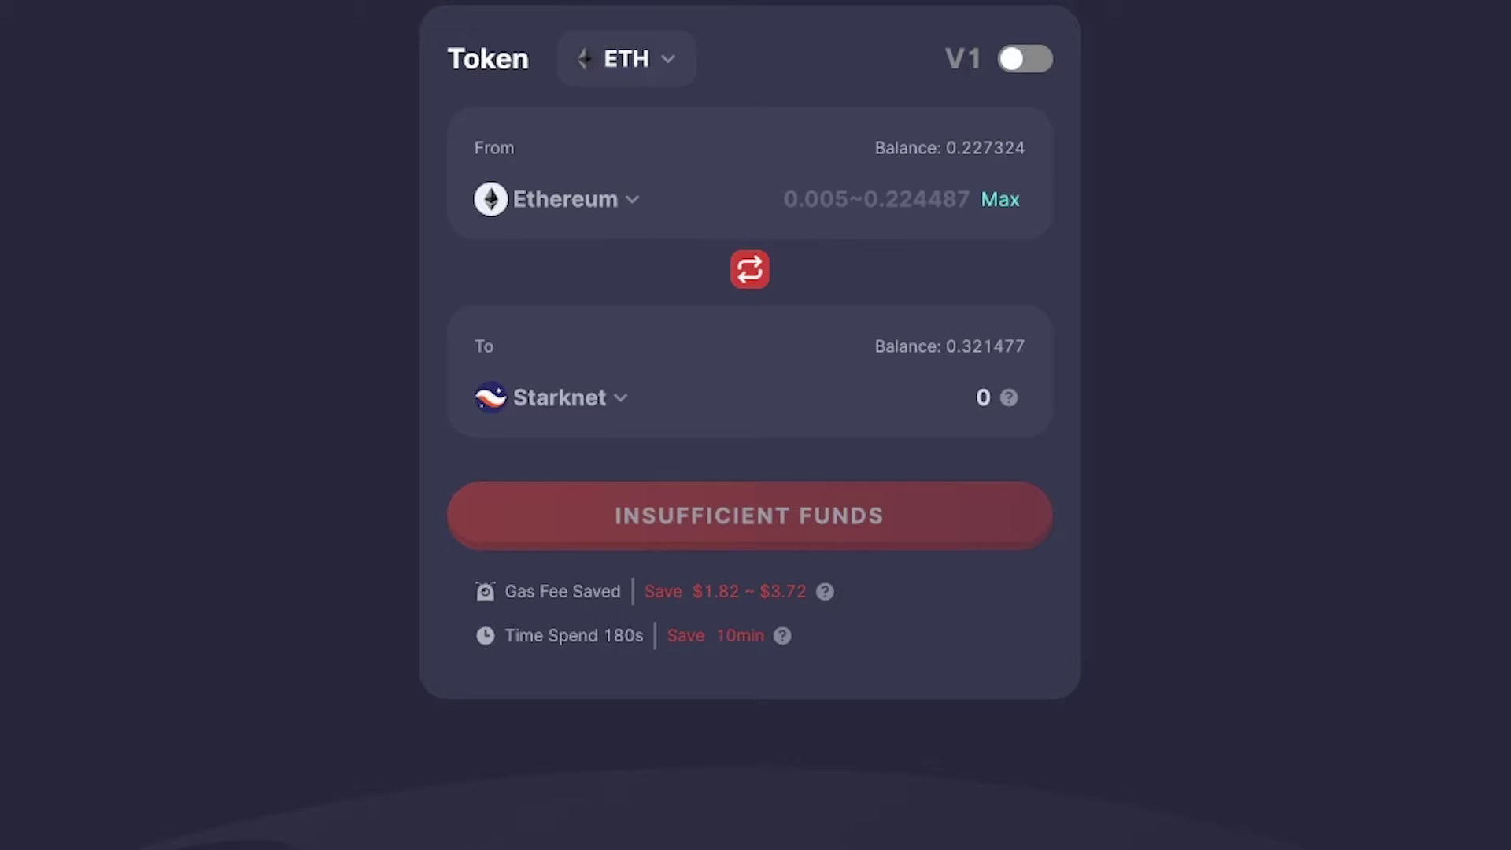
- Enter 0.05 ETH in Orbiter in V2 mode, then move to StarkGate's deposit amount
click(698, 196)
click(737, 189)
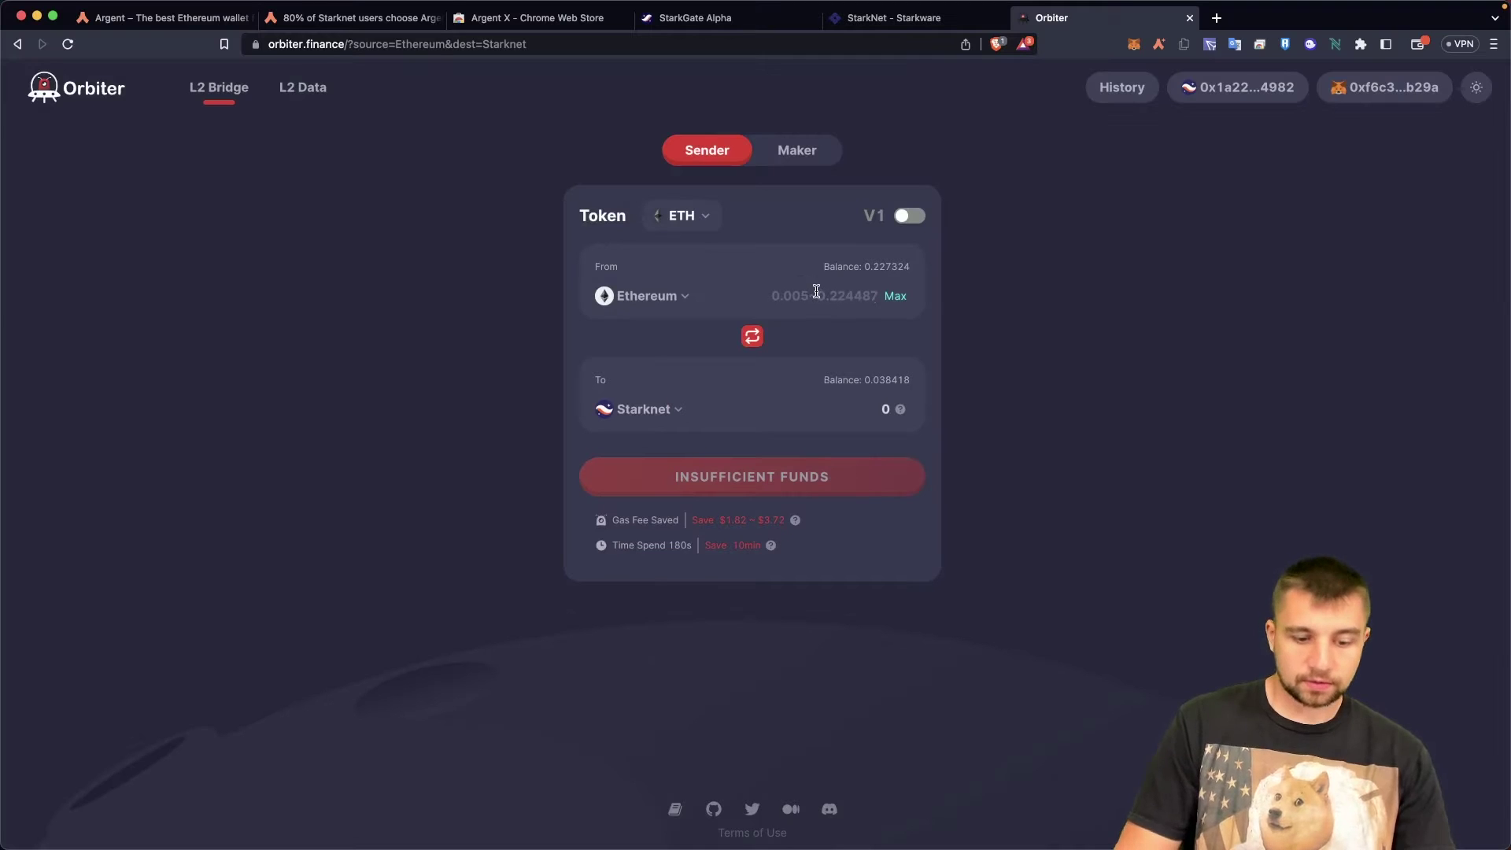
click(816, 292)
text(0.05)
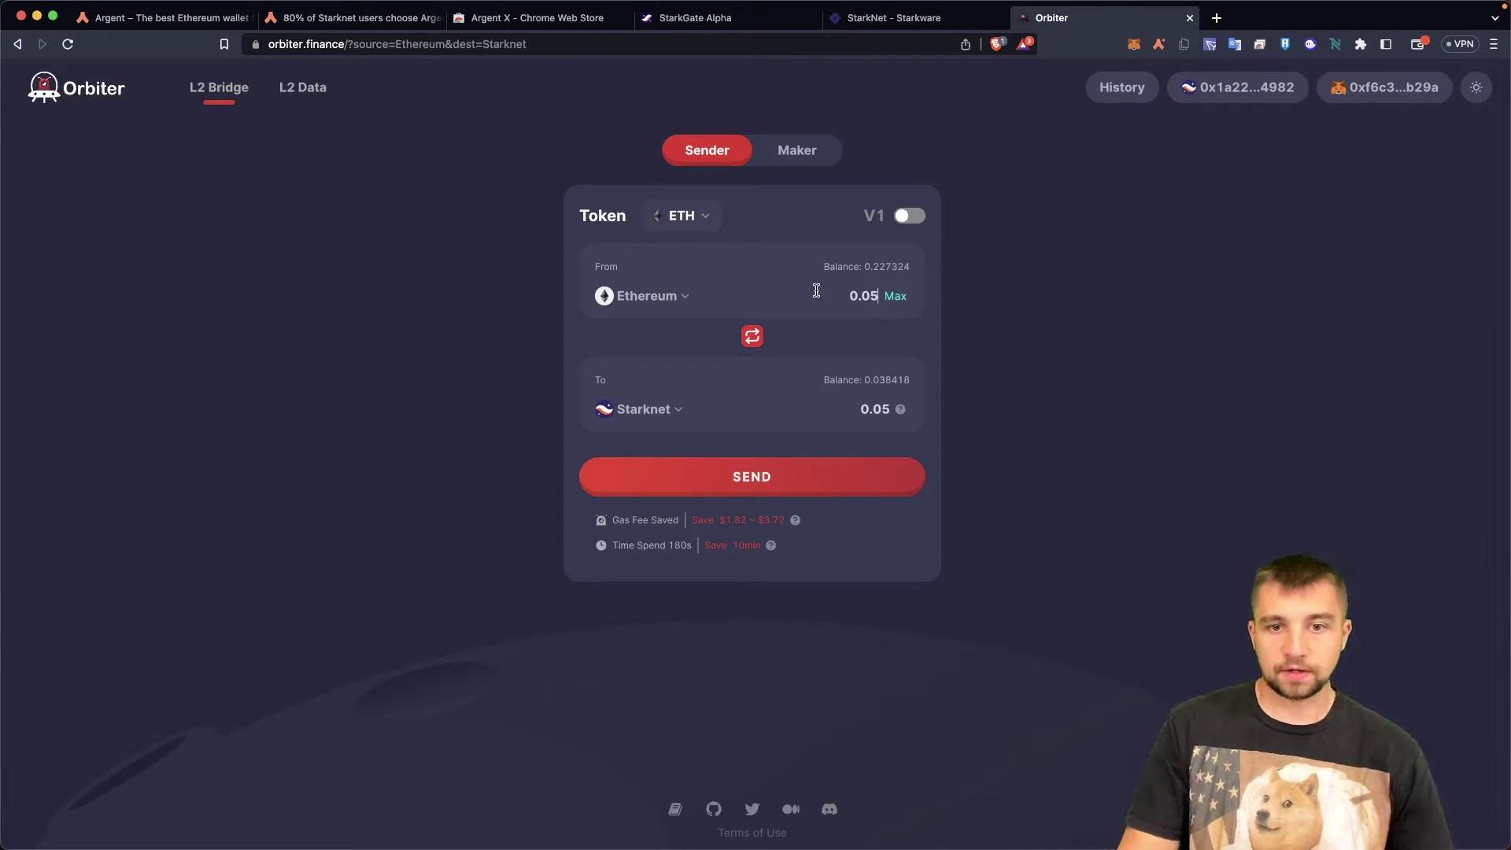
click(827, 476)
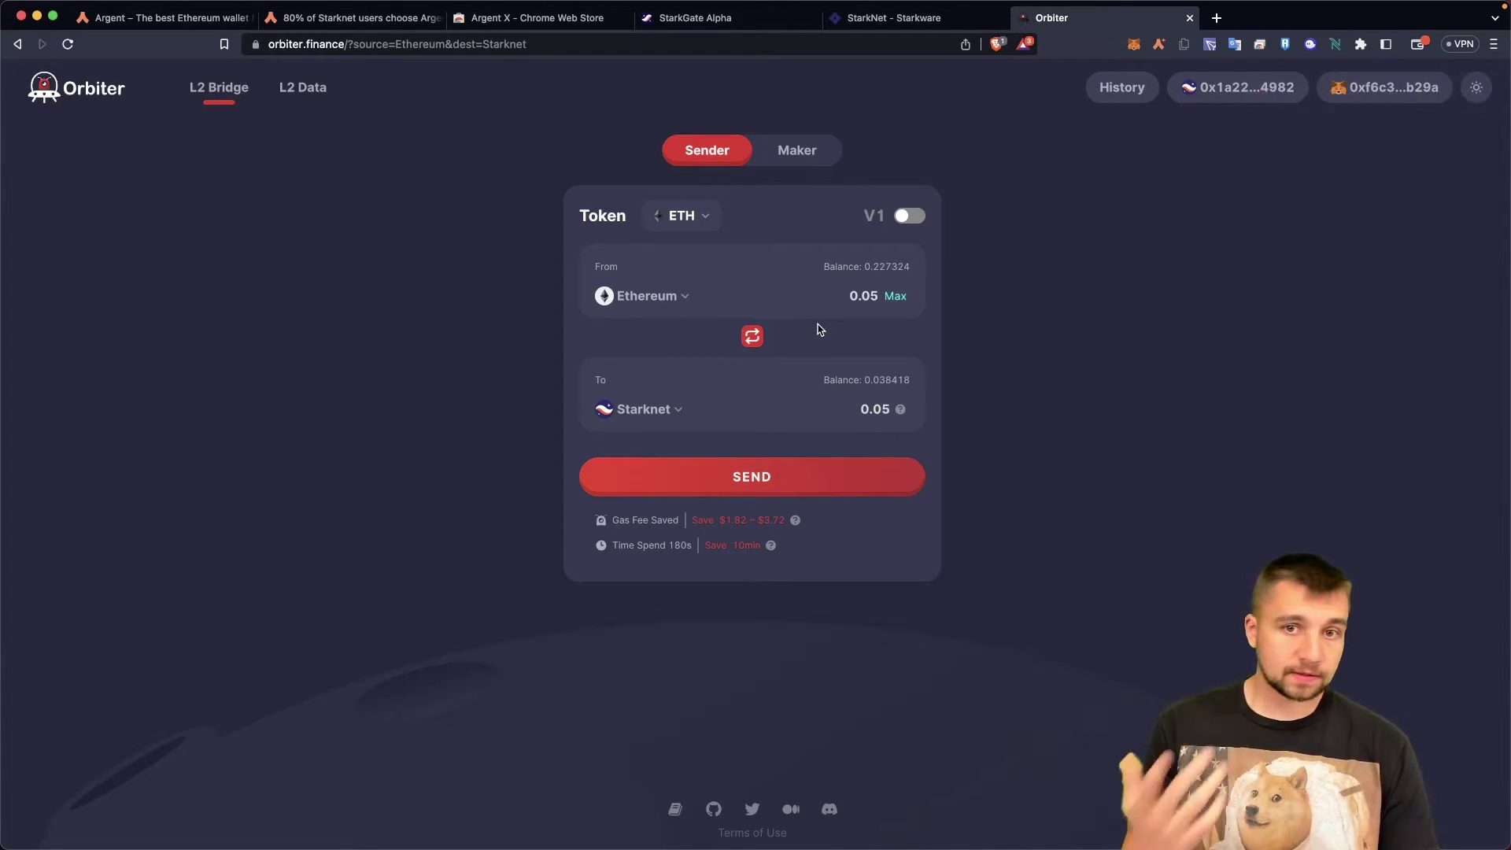
click(908, 217)
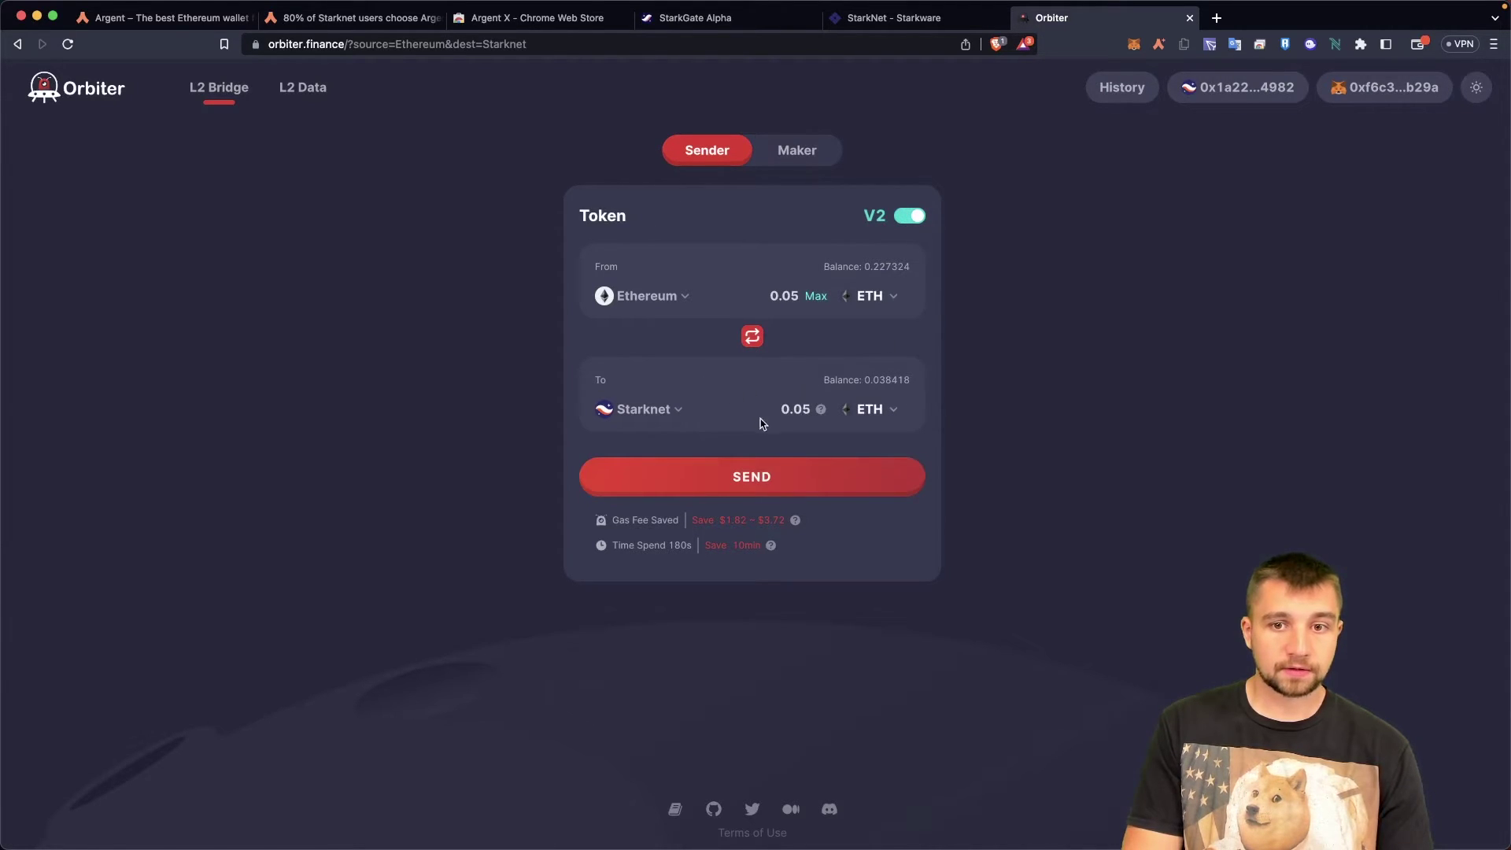
click(677, 27)
click(672, 453)
- Submit a 0.05 ETH StarkGate deposit, reaching MetaMask's 0.05561443 ETH total with gas
text(0.05)
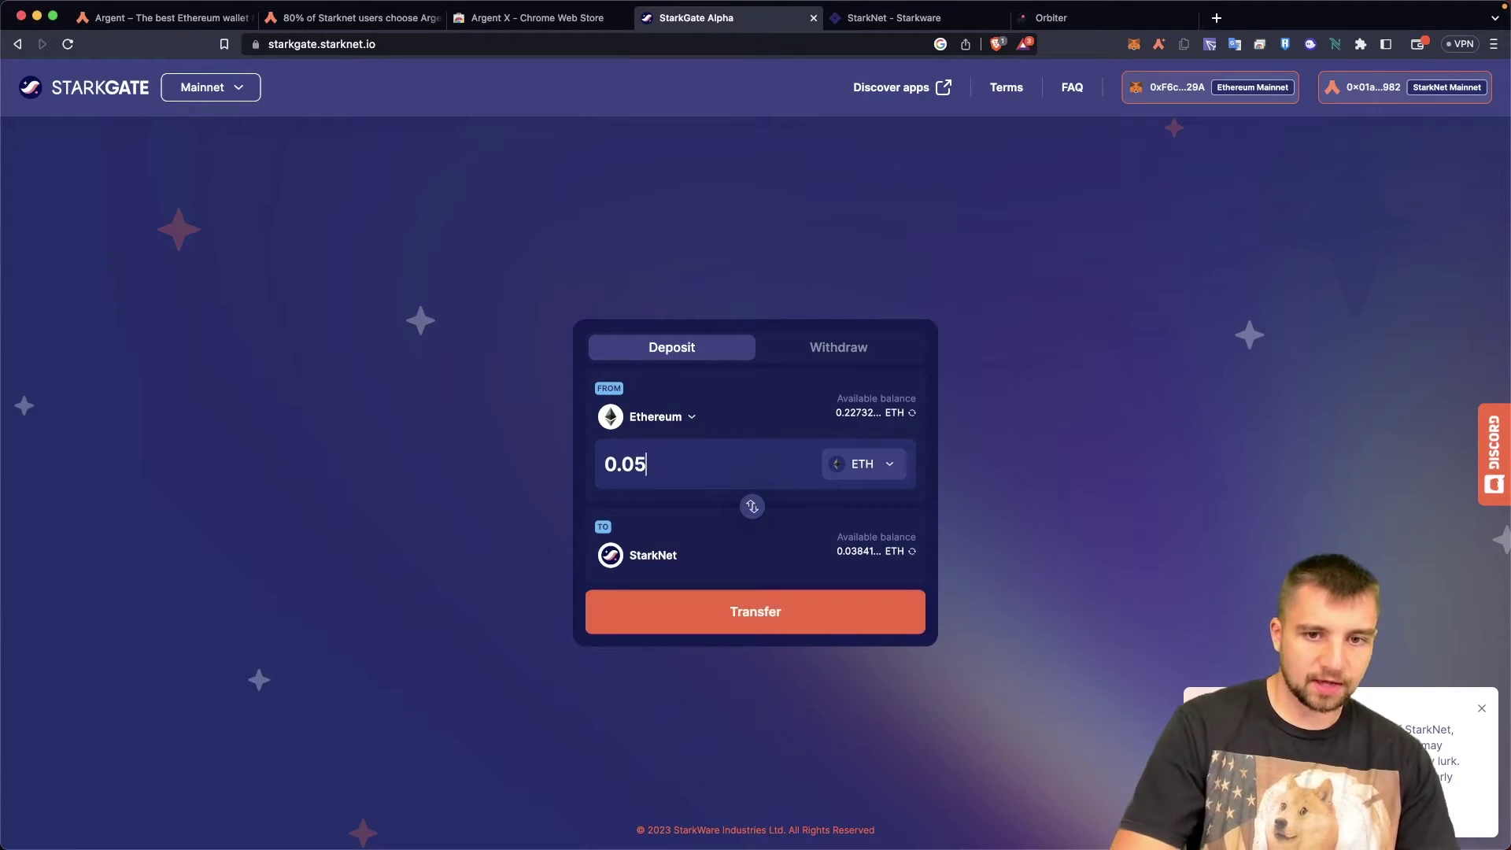
click(828, 604)
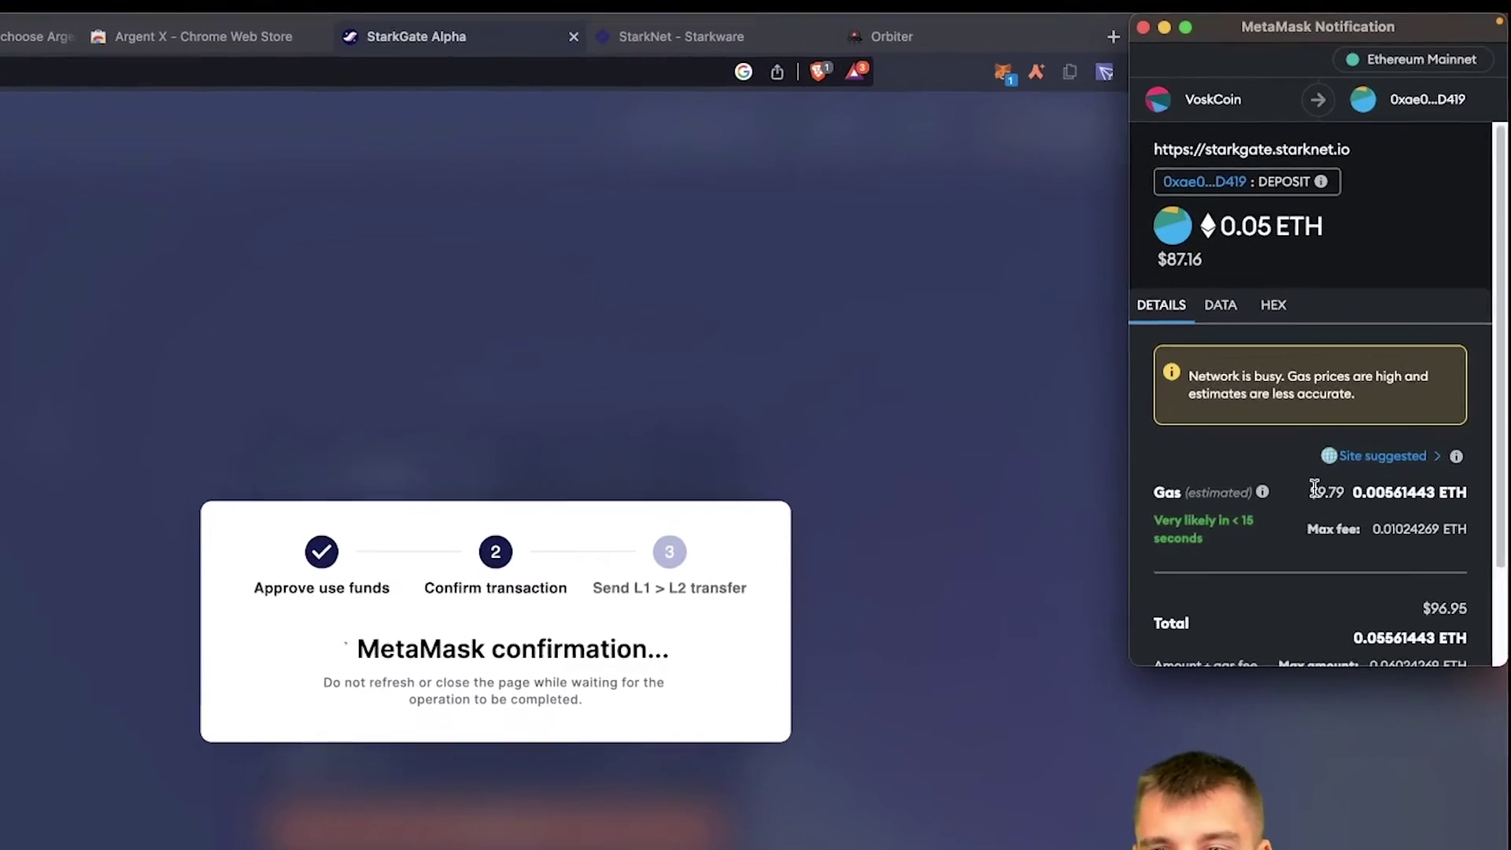
scroll(1392, 394, down, 3)
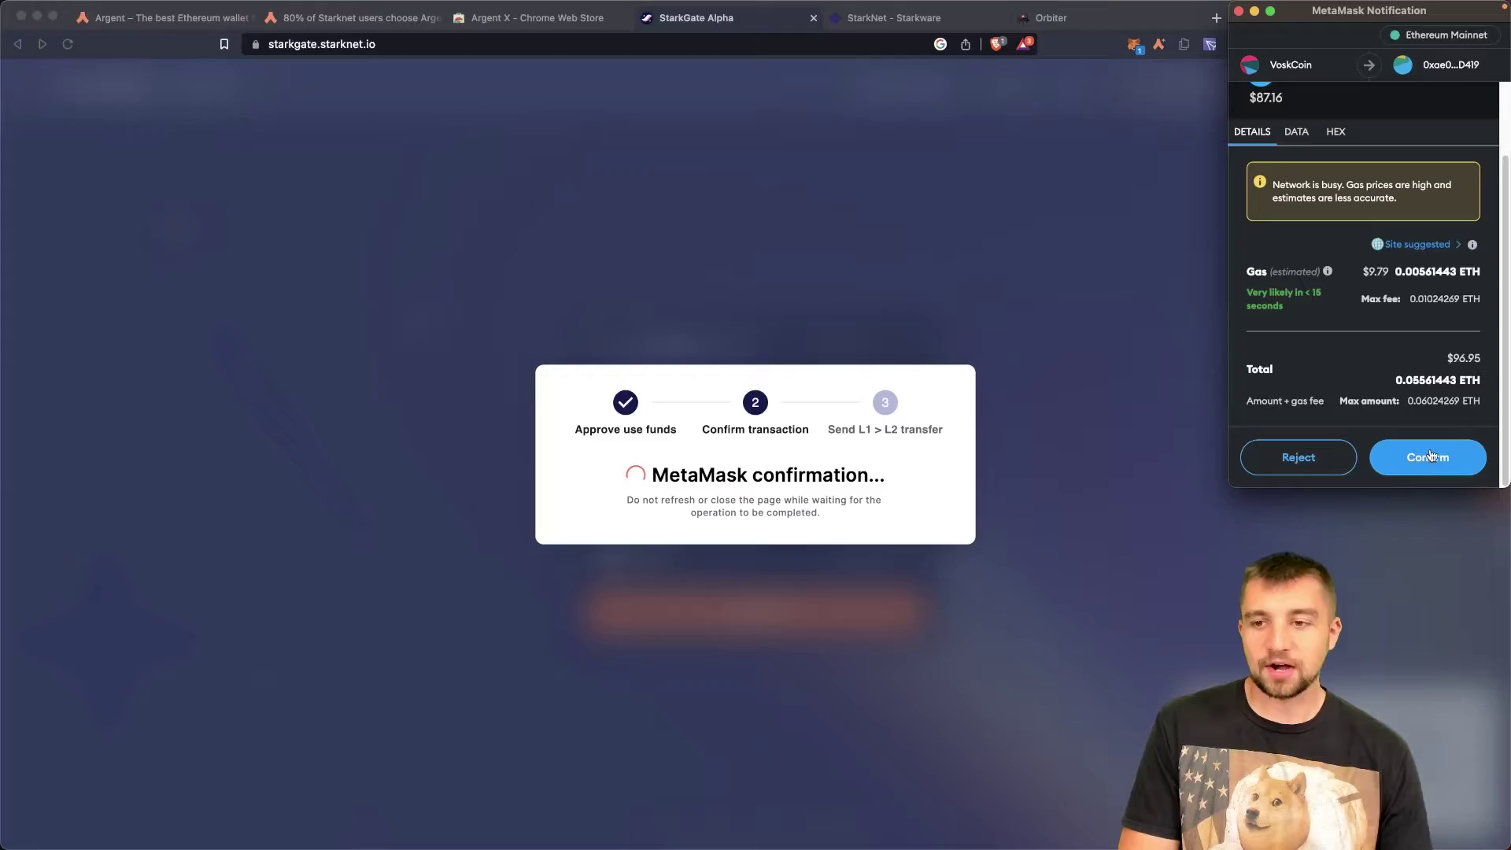
- Confirm the 0.05 ETH StarkGate deposit in the MetaMask wallet
click(1430, 456)
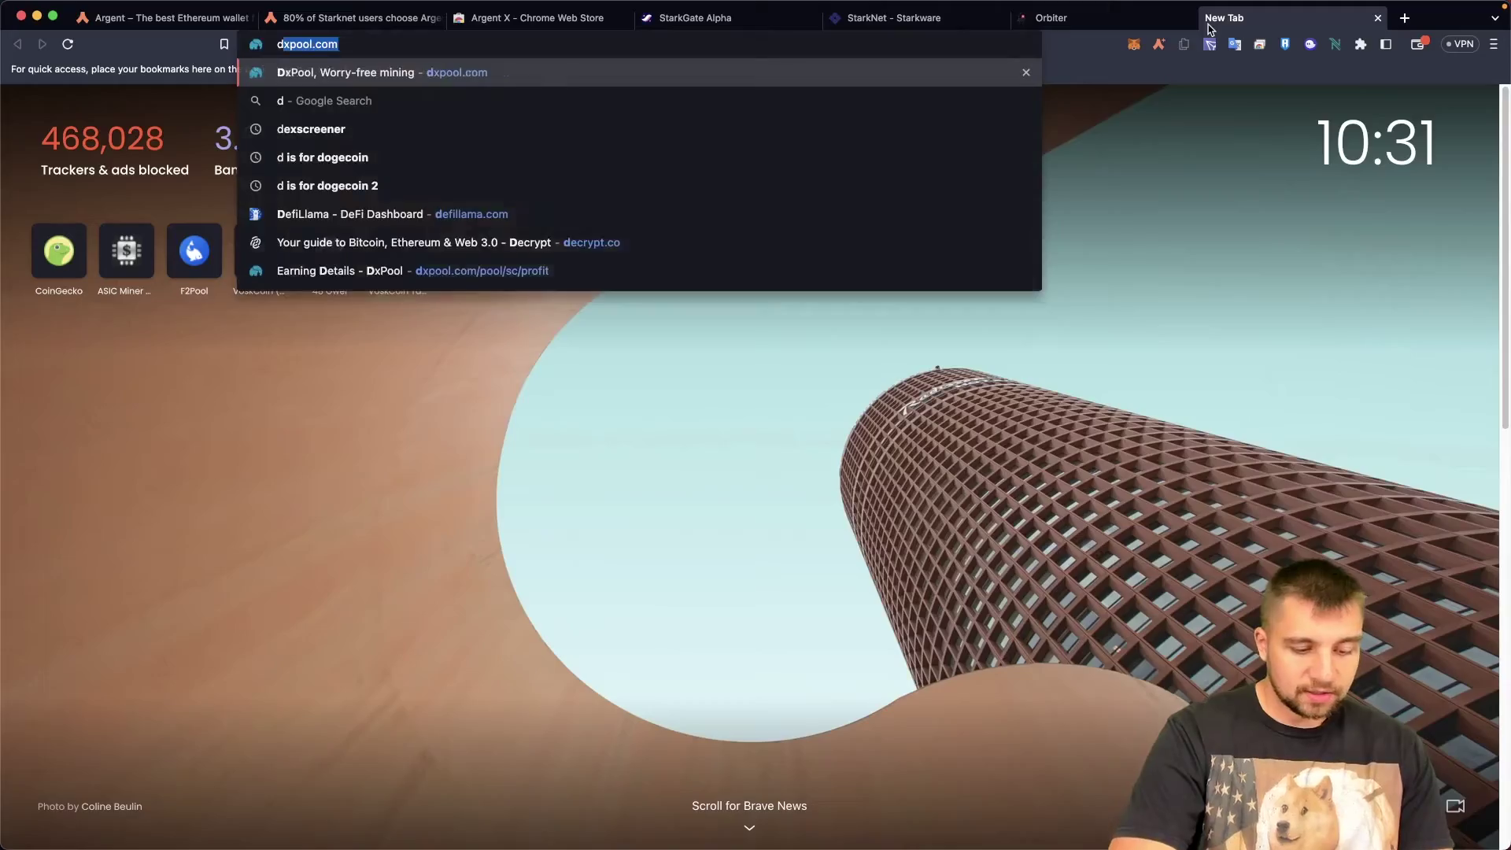
- Go to the DefiLlama dashboard from the address bar suggestions
text(efi)
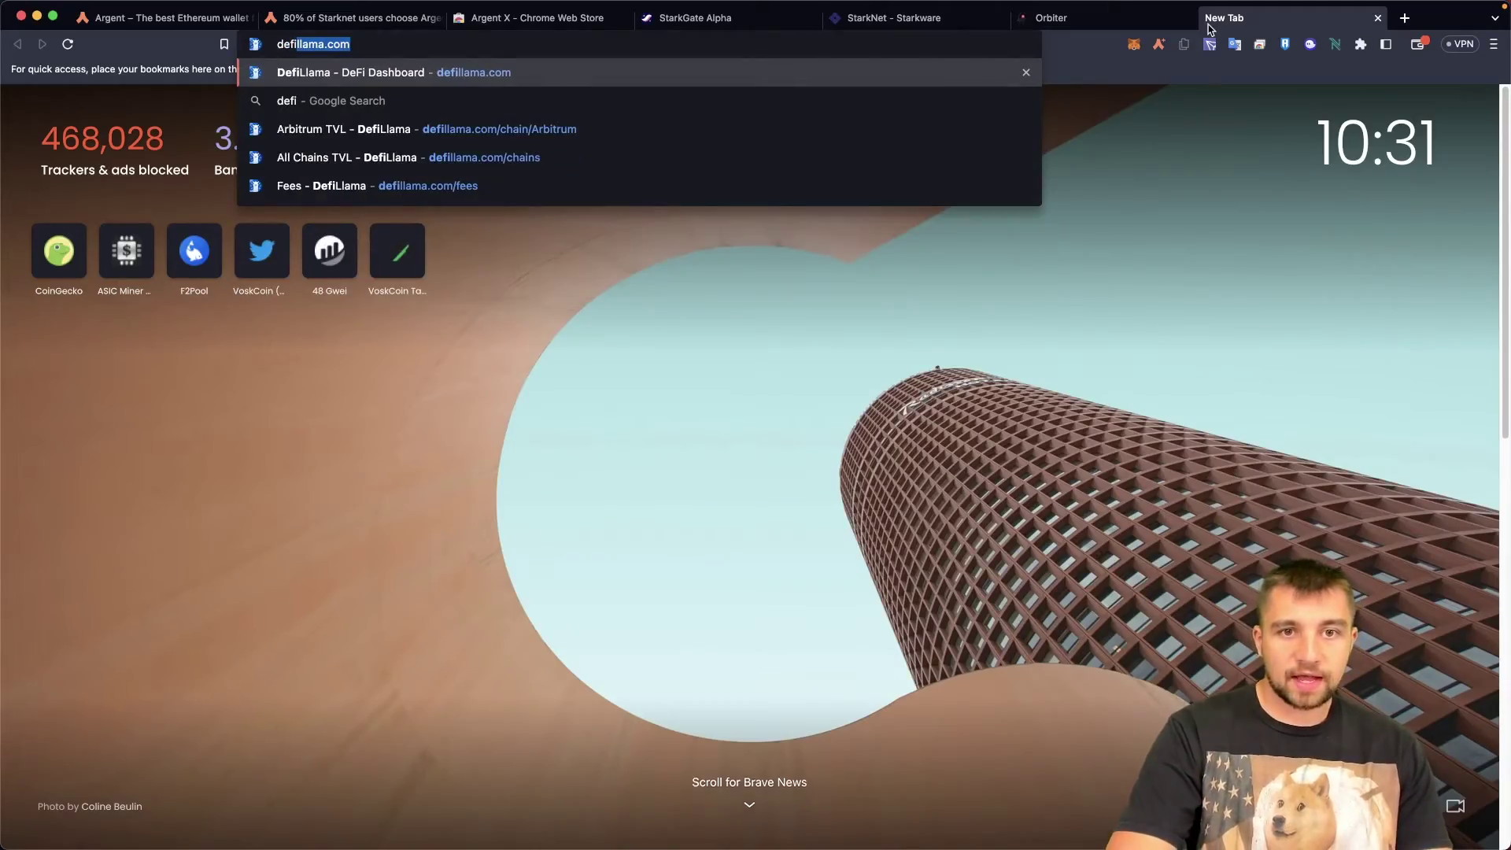
key(Down)
key(Down)
key(Down)
key(Up)
key(Up)
key(Up)
key(Return)
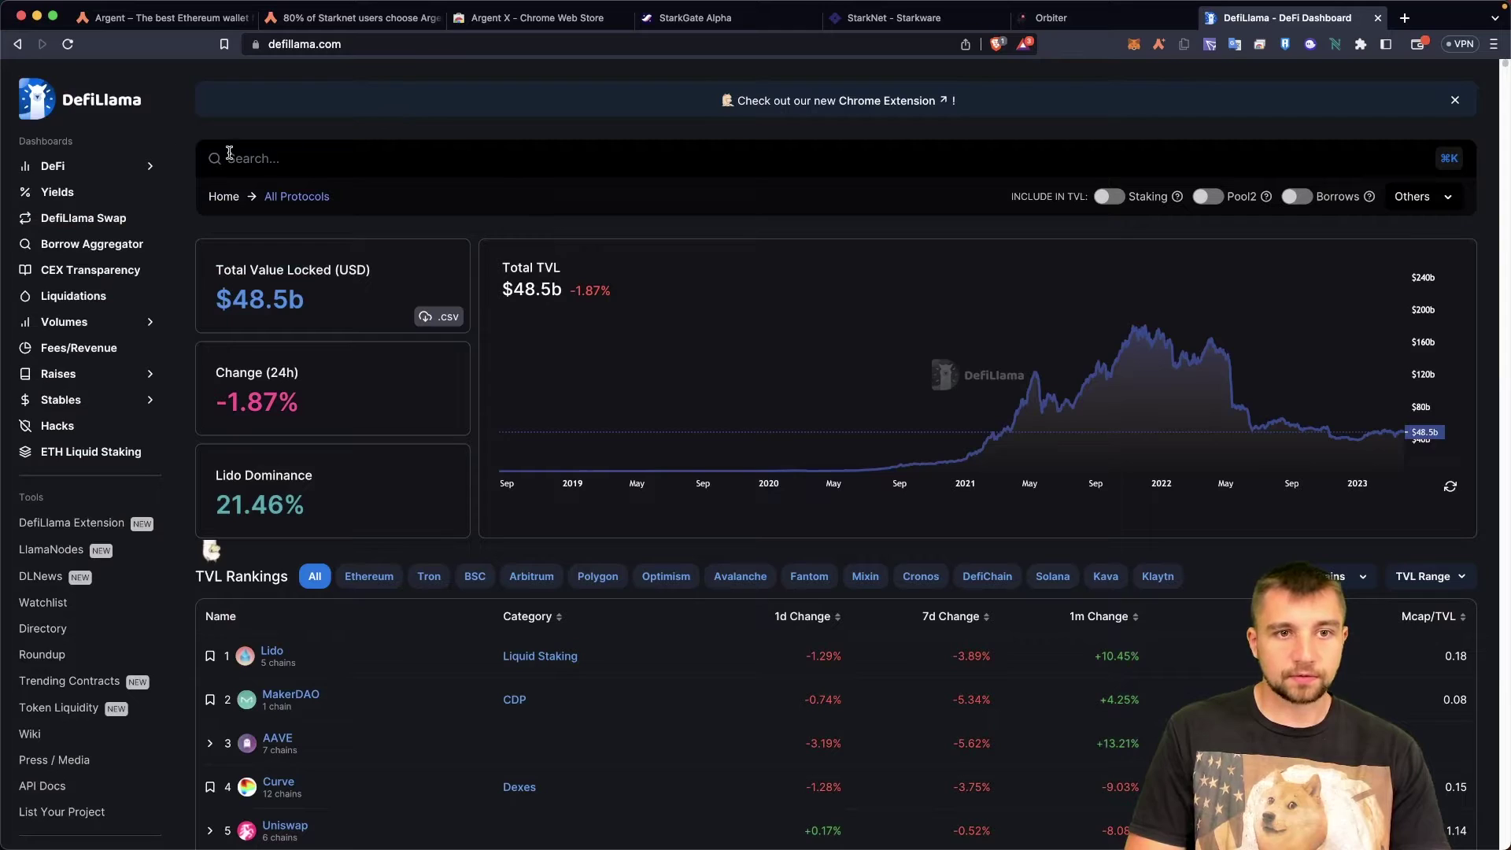
- Browse DeFi chains to Starknet and open the 10KSwap website from its protocol page
click(85, 163)
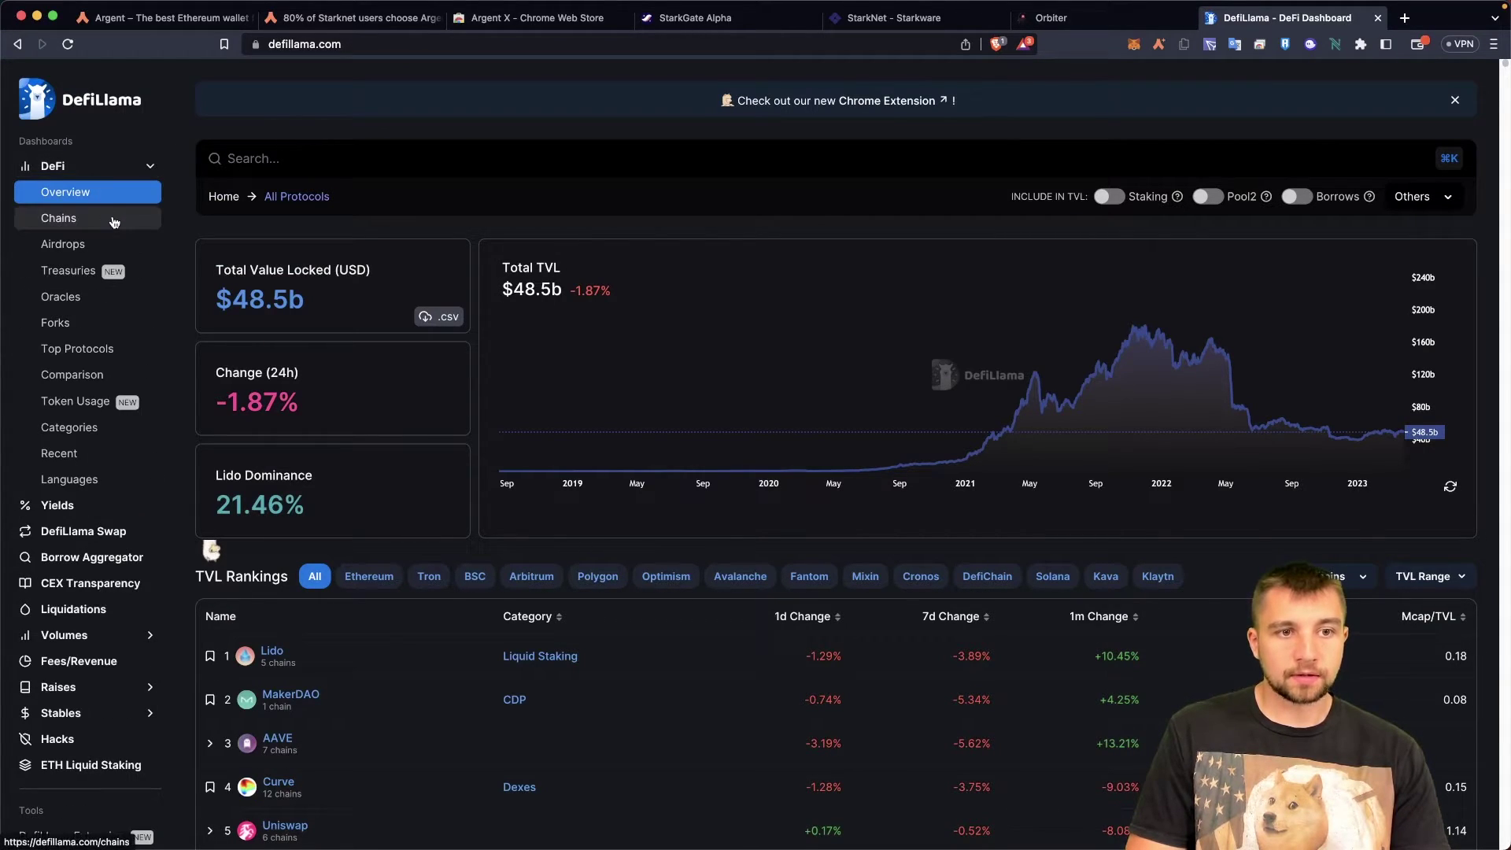
click(105, 225)
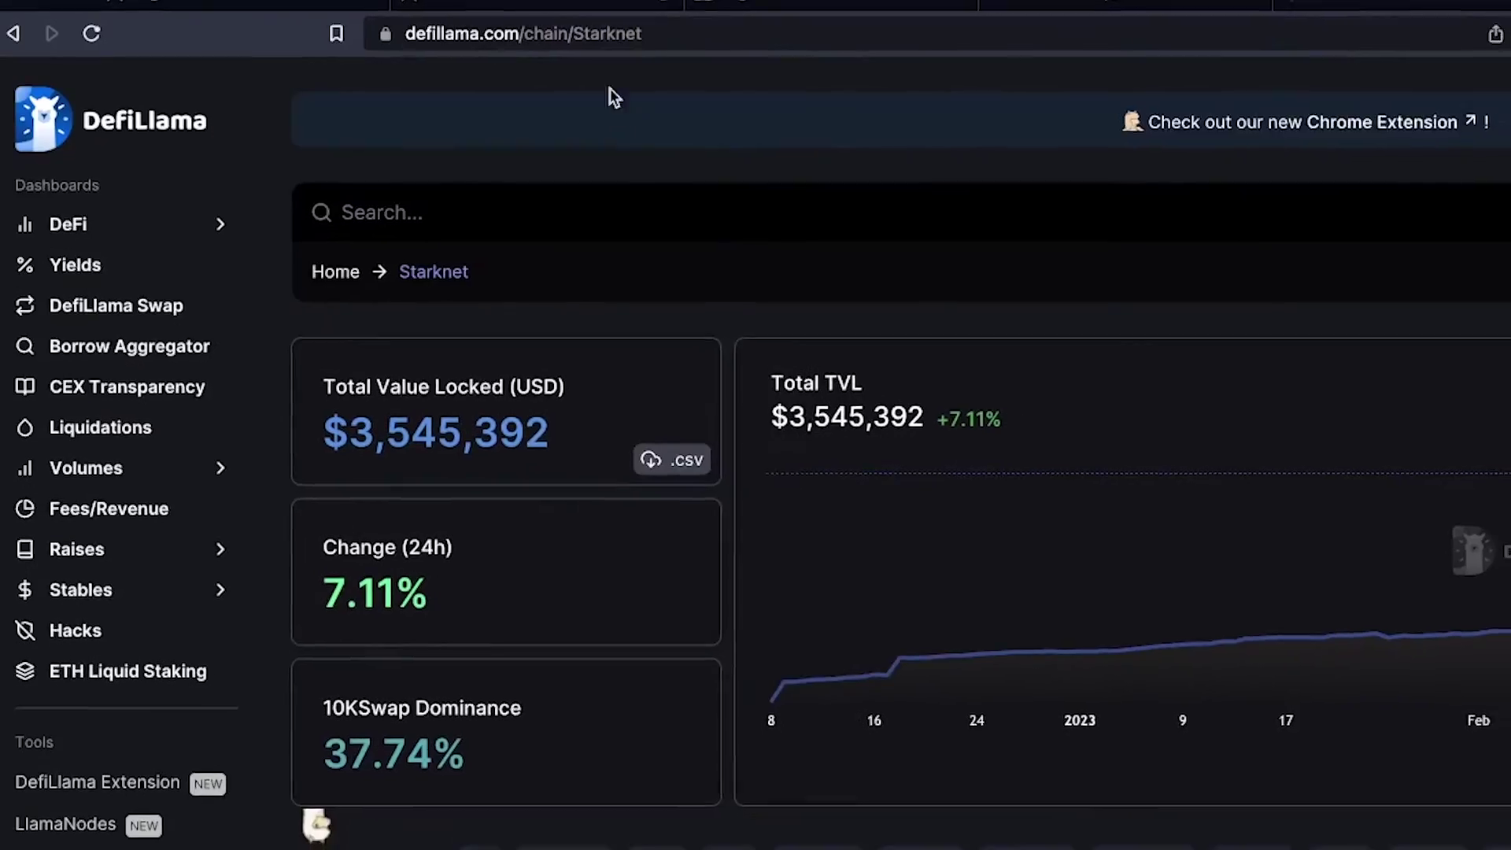
double_click(629, 32)
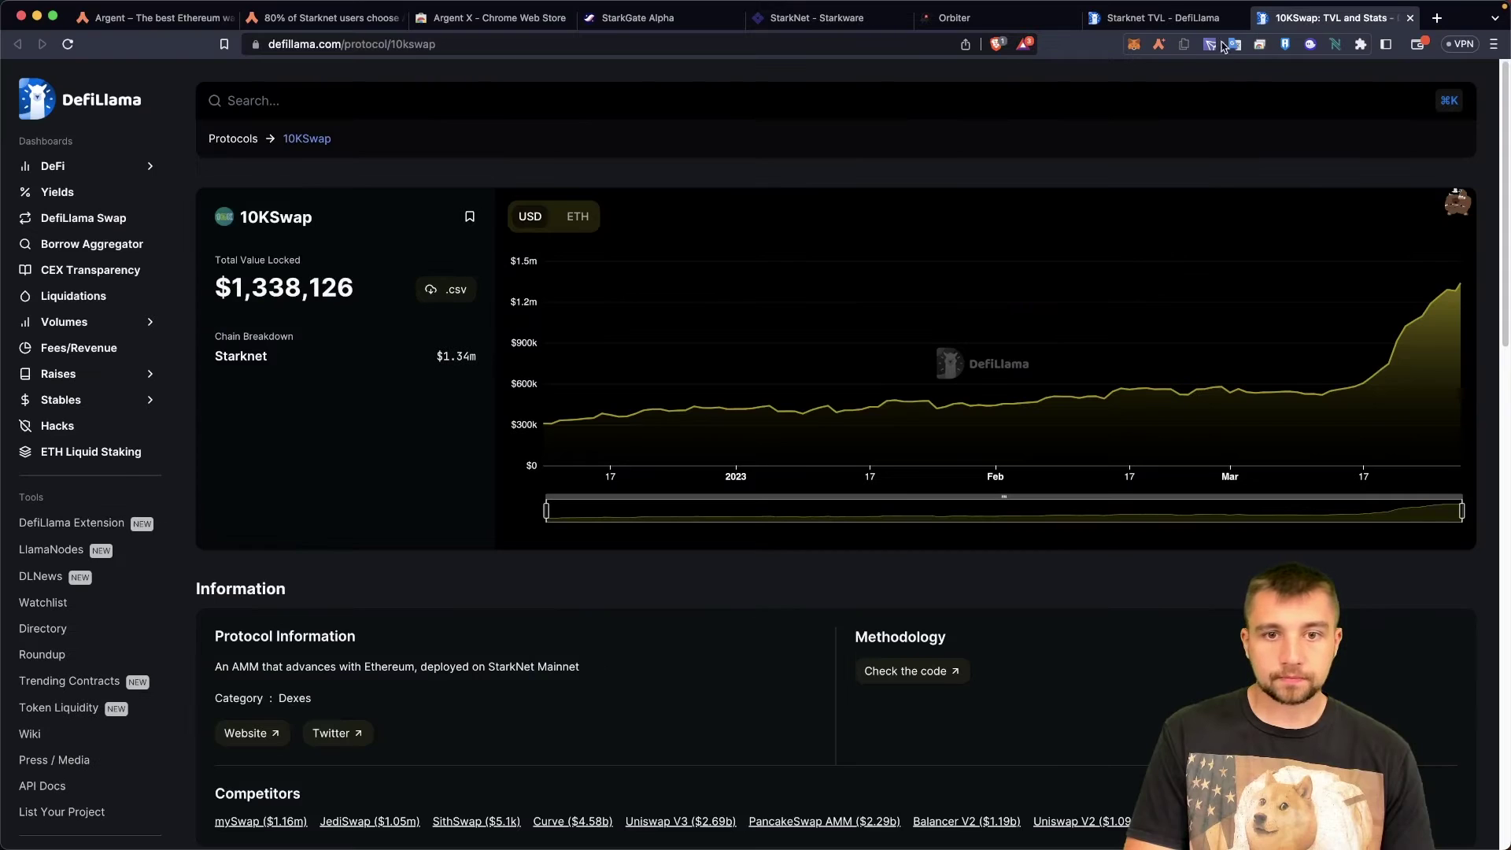
click(244, 732)
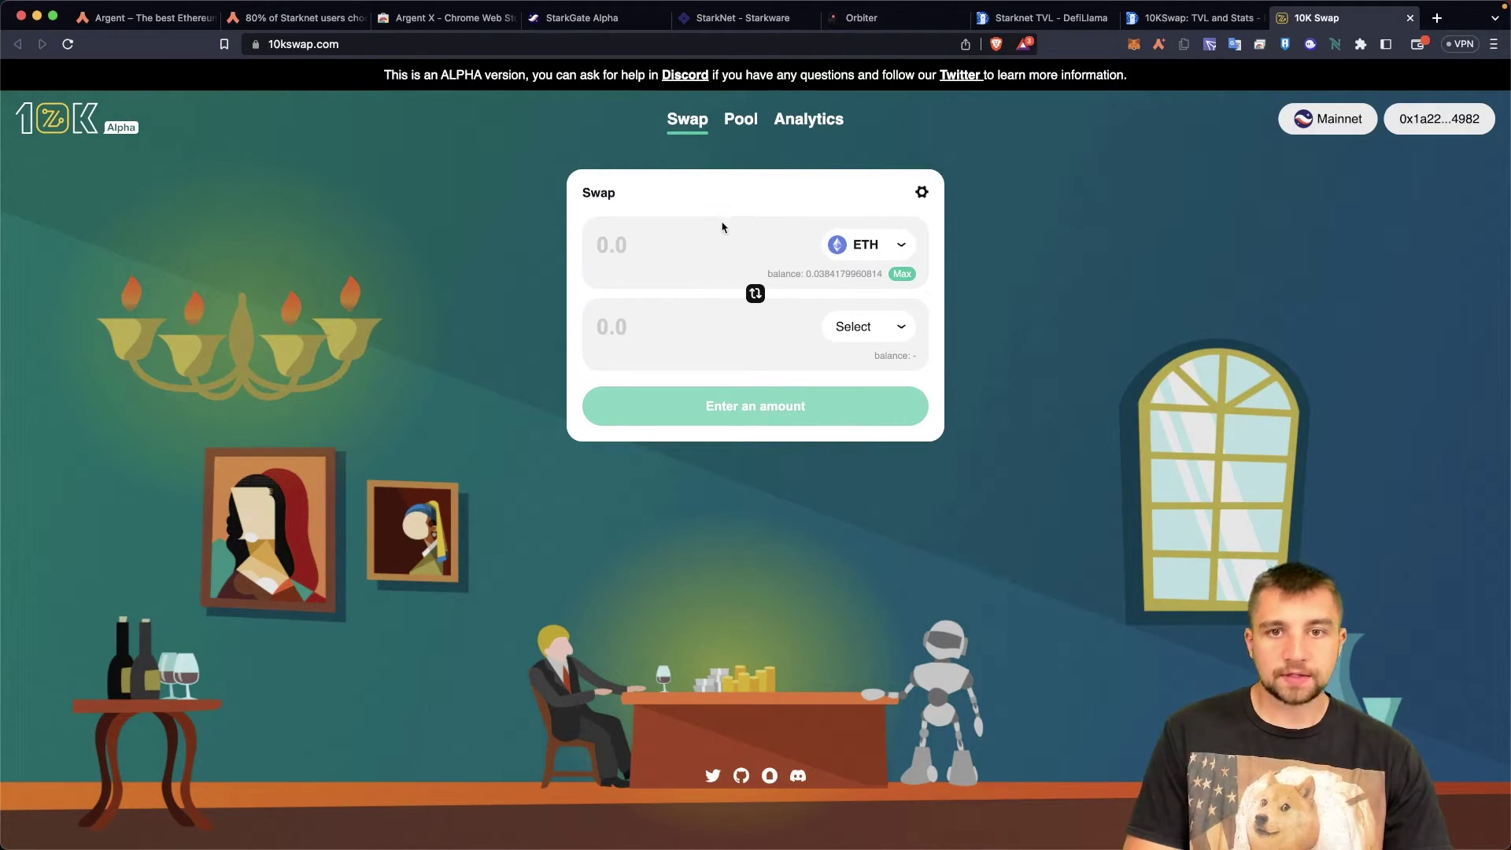
- Set up a 0.015 ETH to DAI swap (about 25.69 DAI) and open its confirmation
click(868, 328)
click(886, 439)
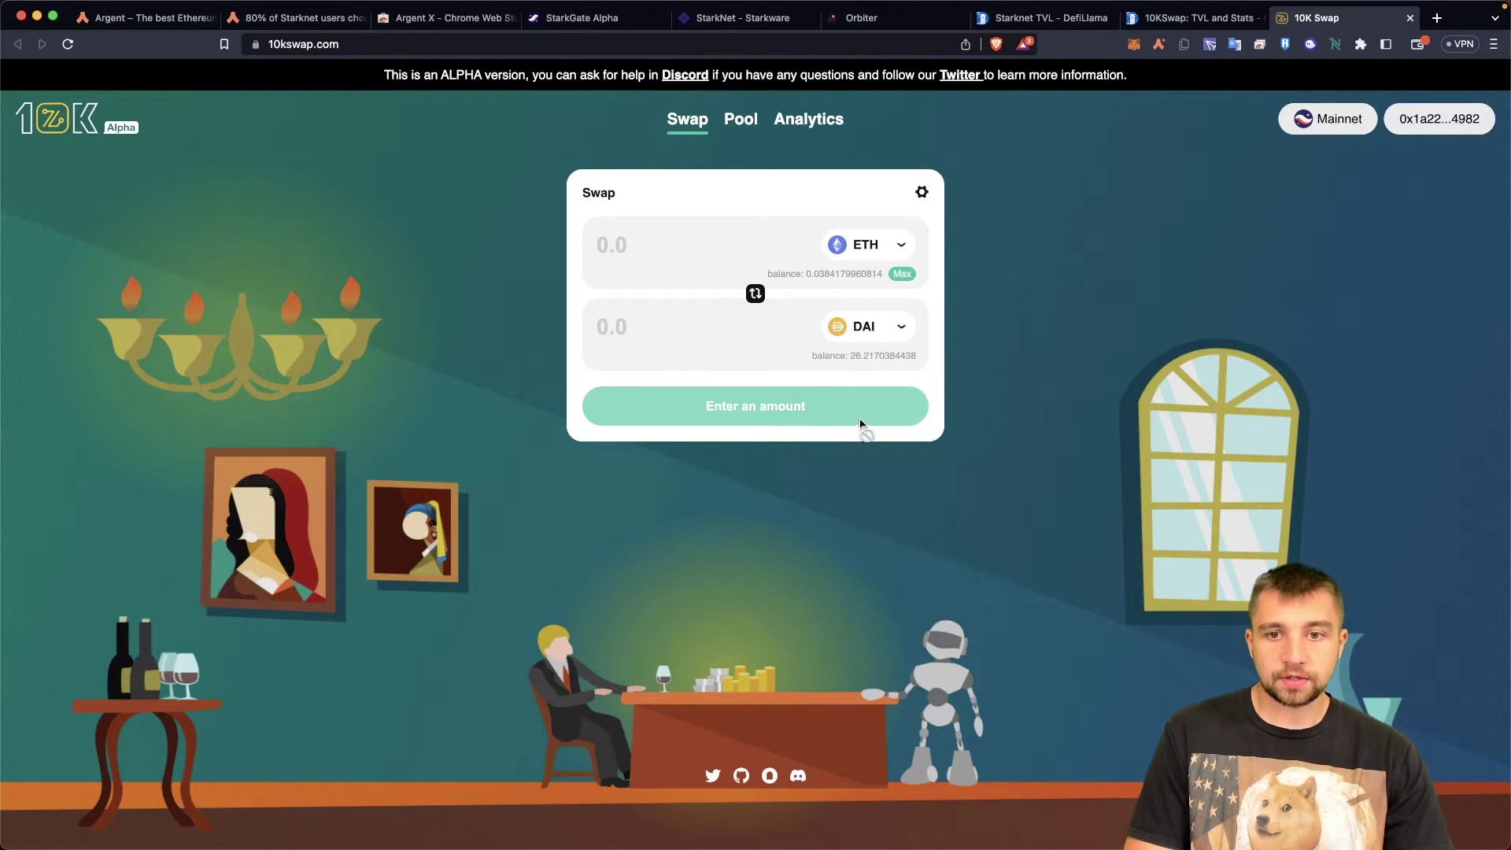
click(670, 249)
text(.01)
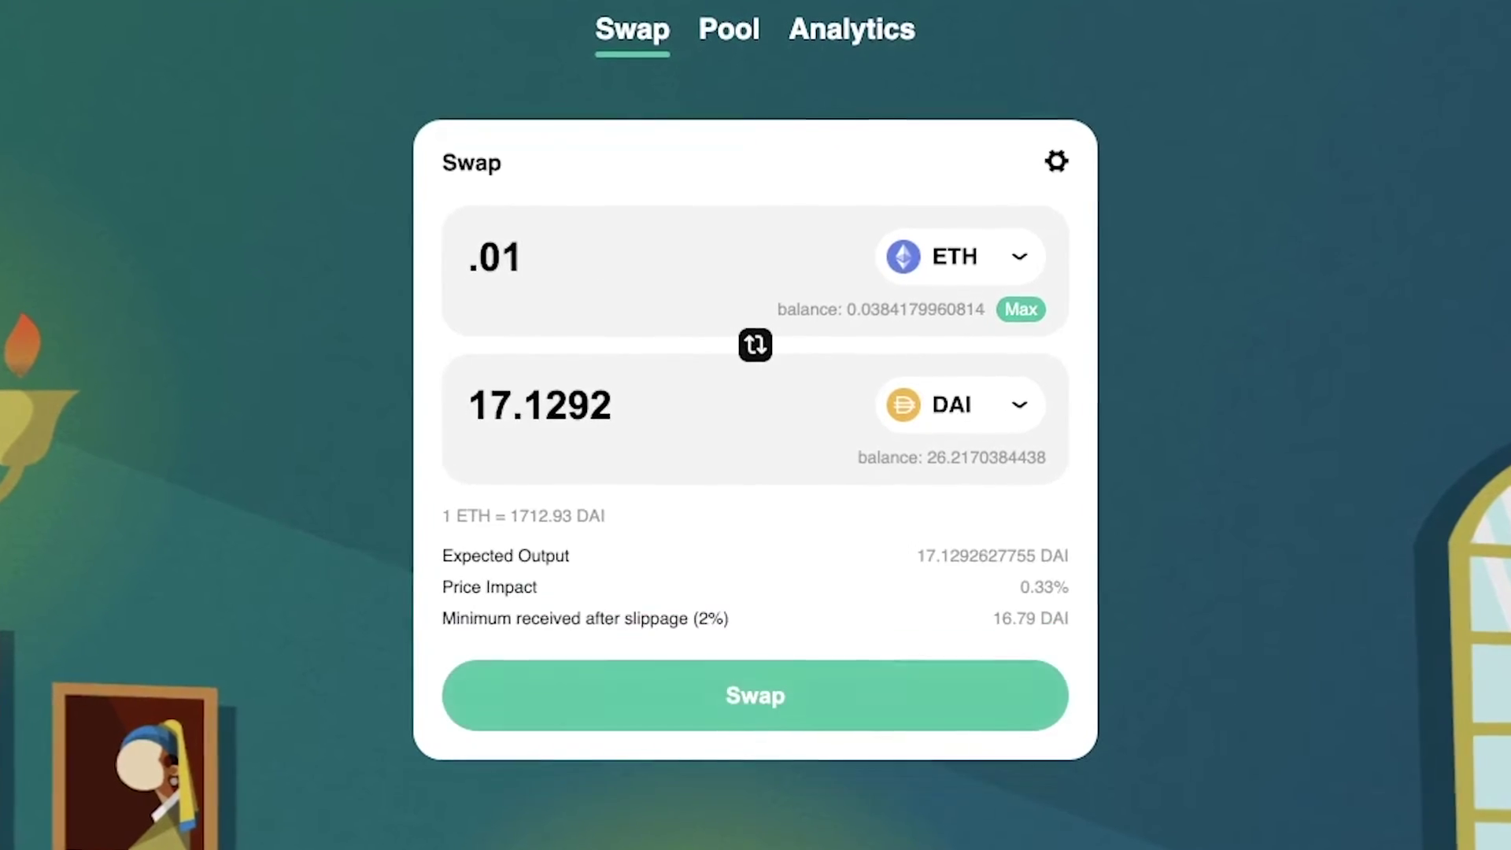
text(5)
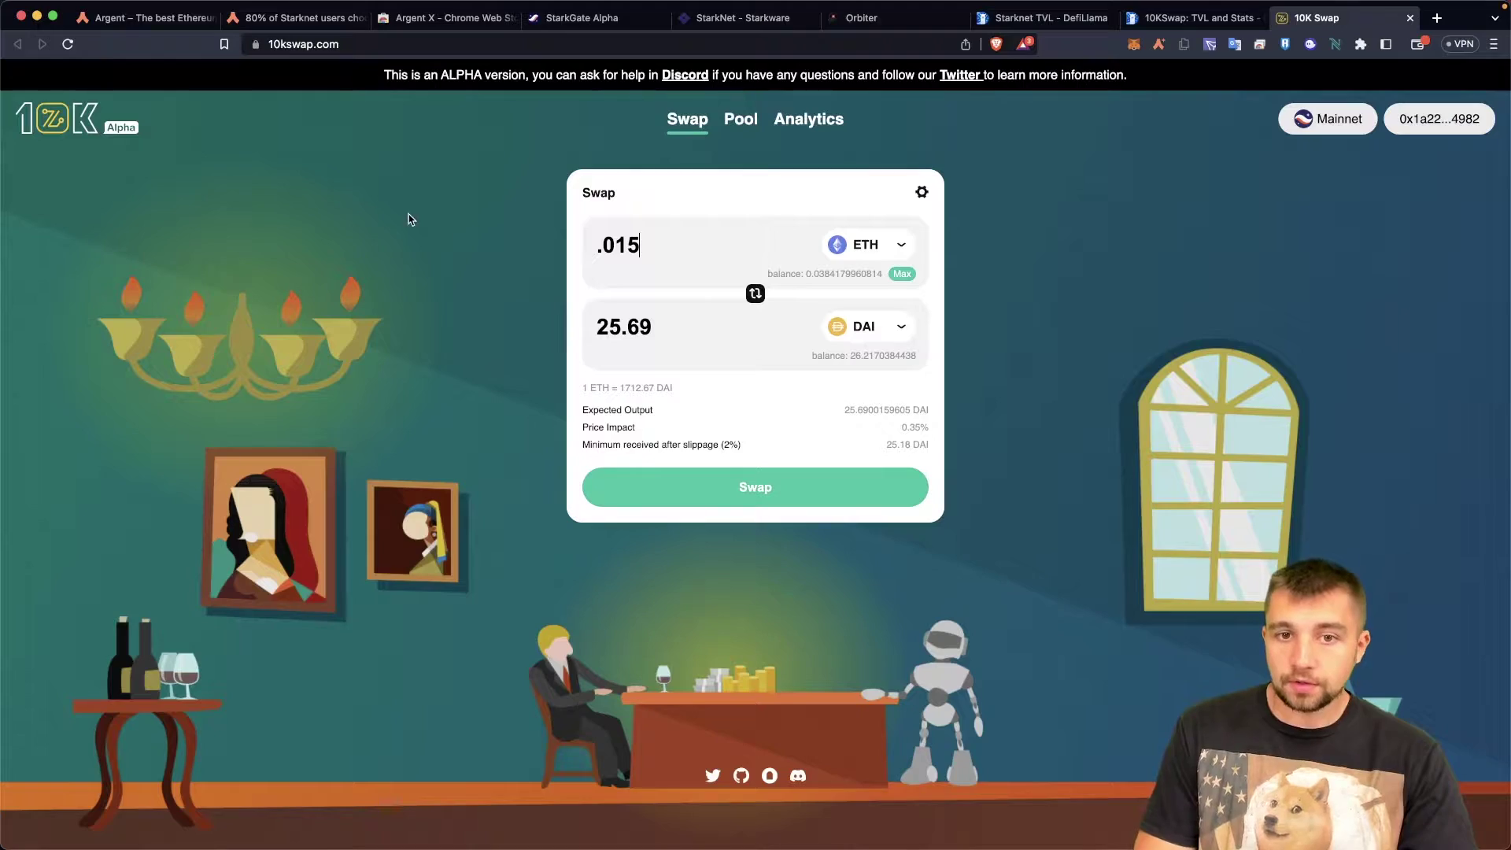
click(693, 480)
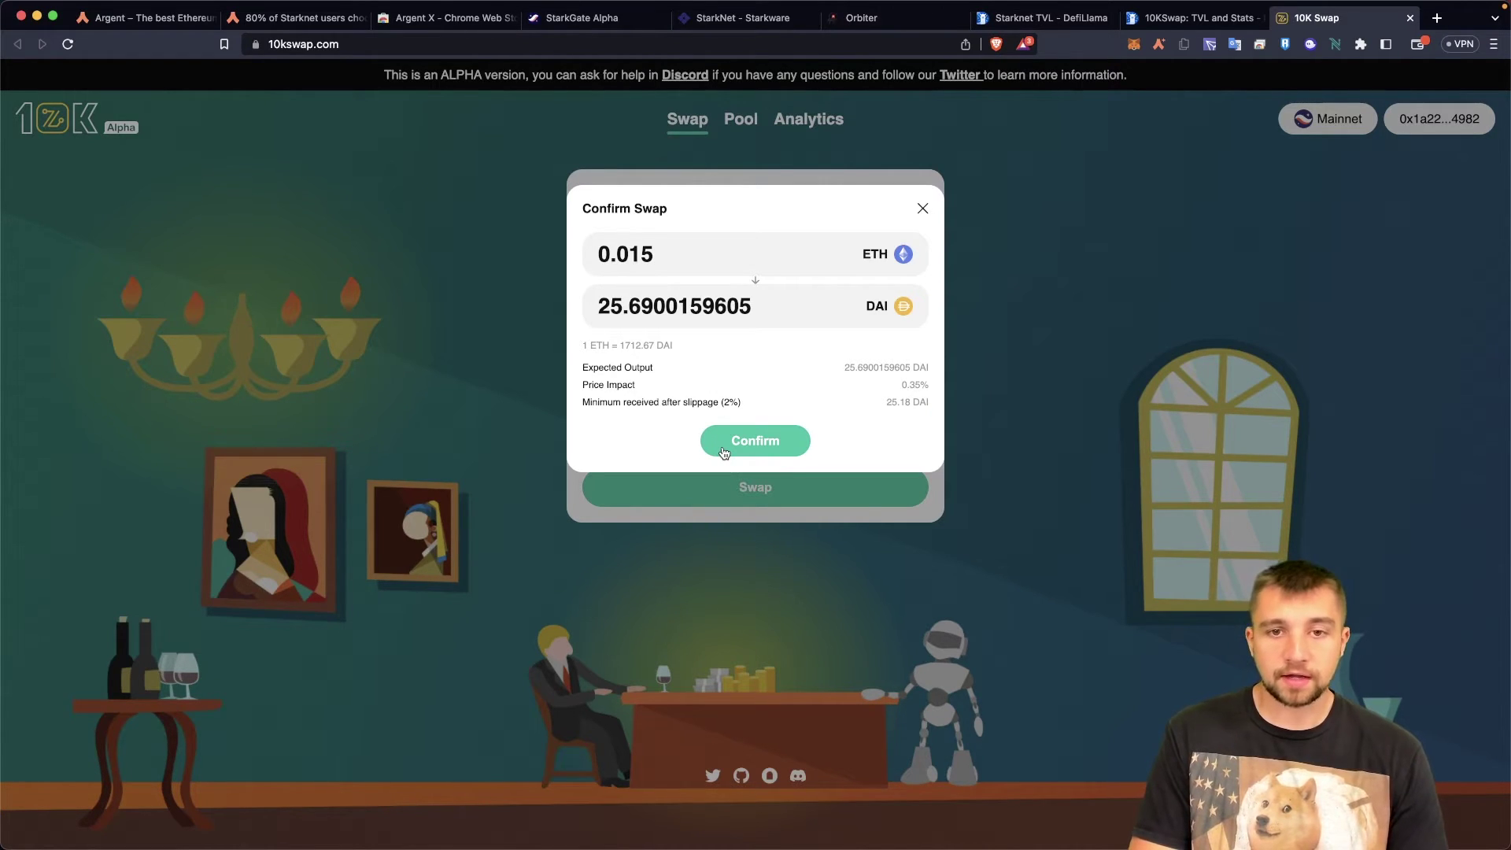
- Confirm the 0.015 ETH-to-DAI swap, approve it in ArgentX, and close the submitted notice
click(722, 452)
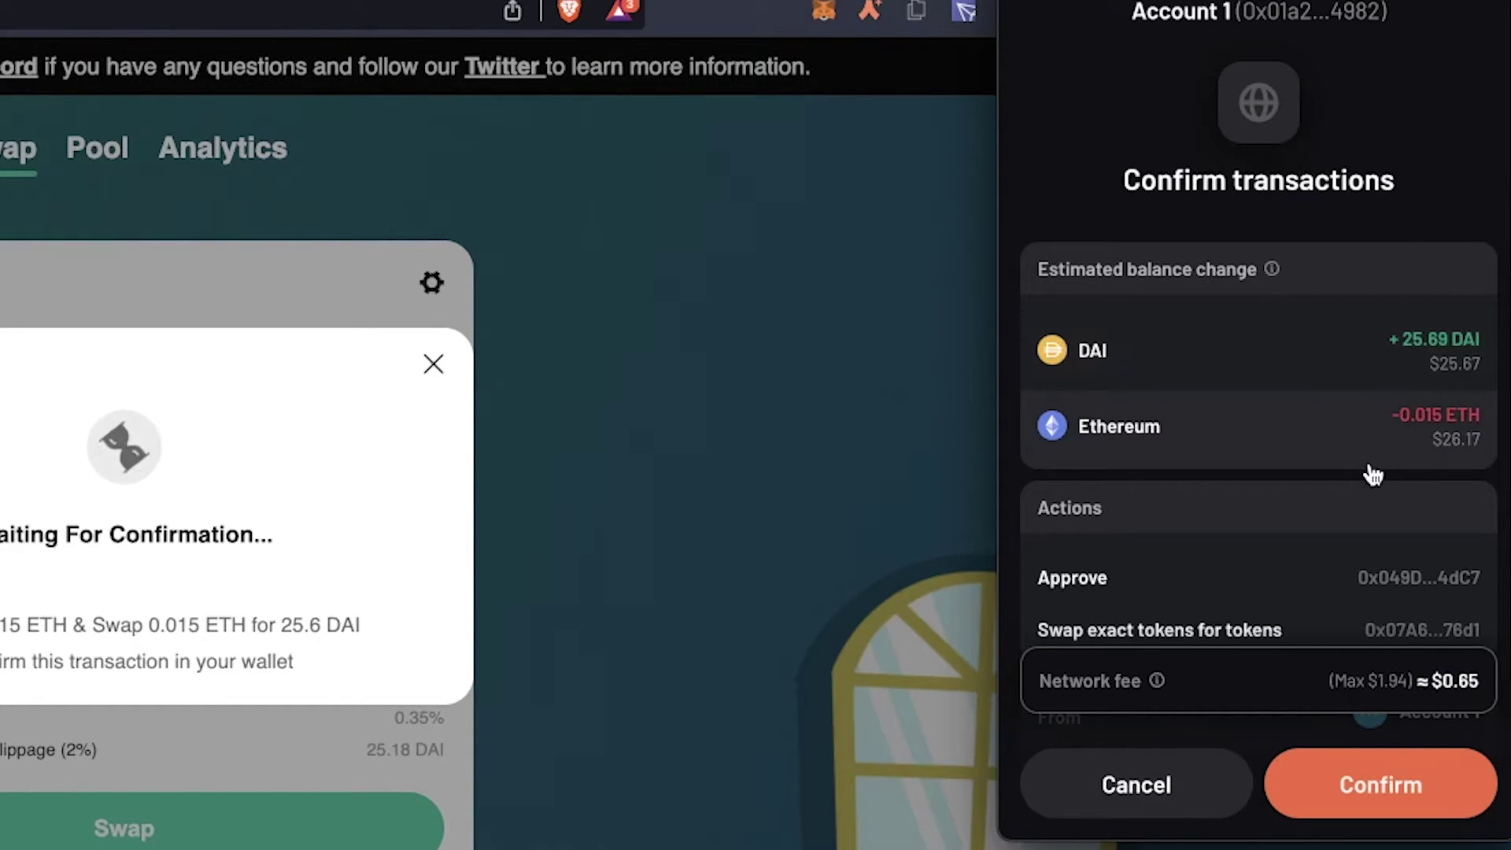
scroll(1230, 540, down, 3)
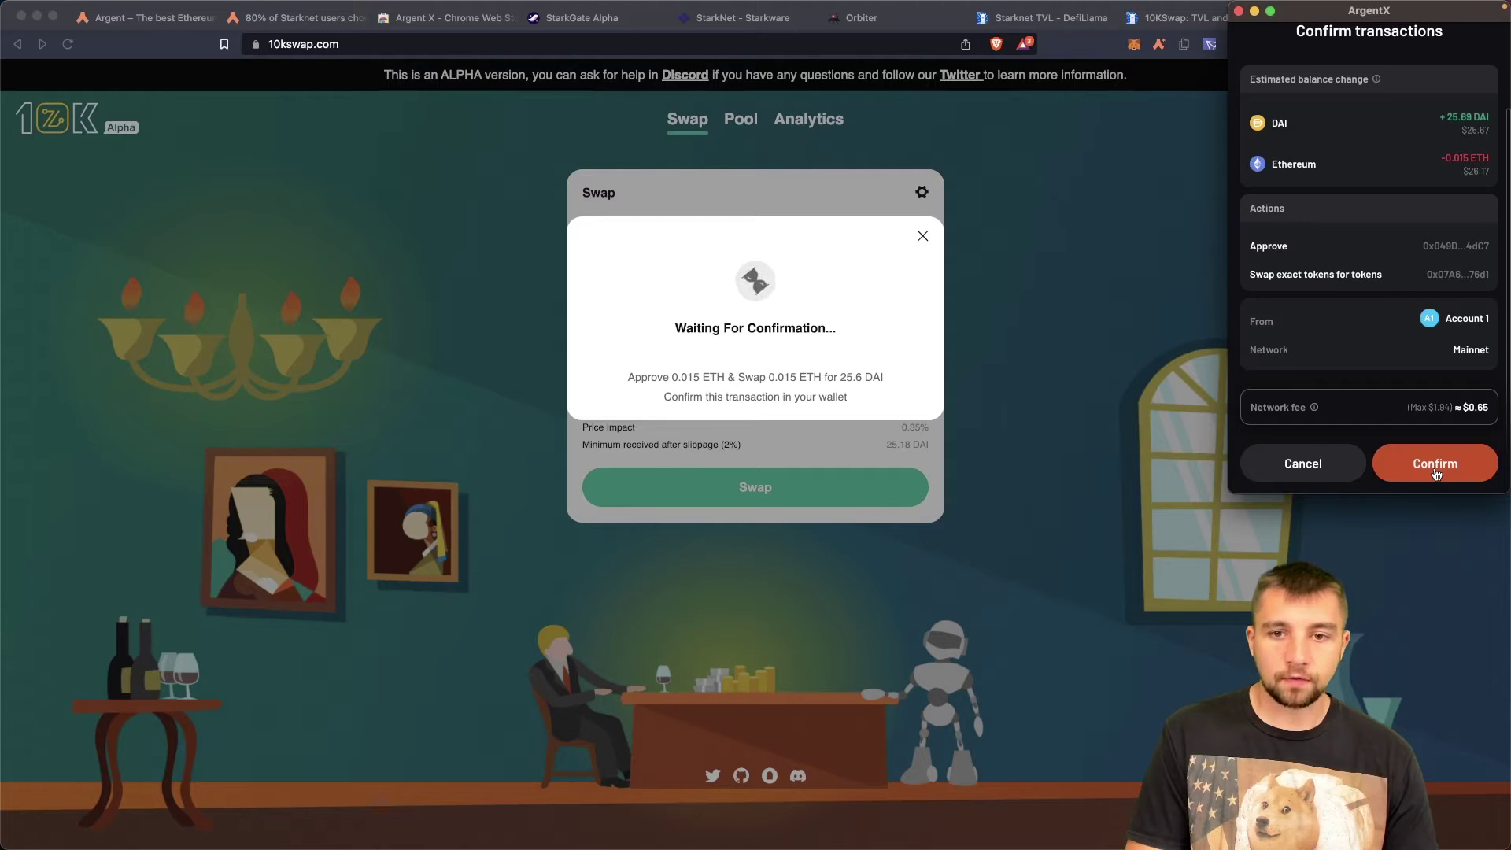
click(1435, 466)
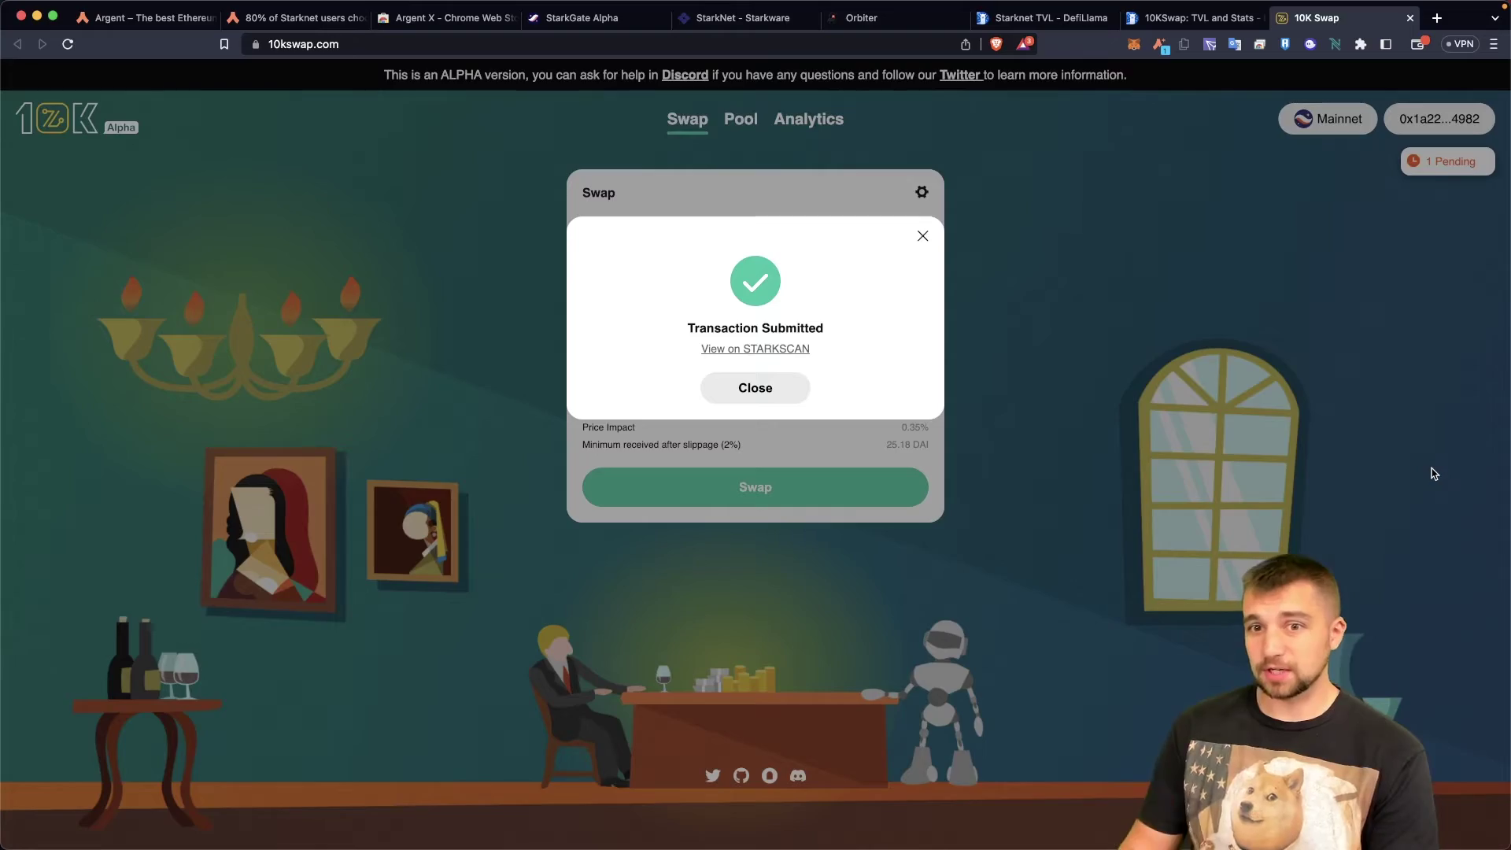
click(706, 400)
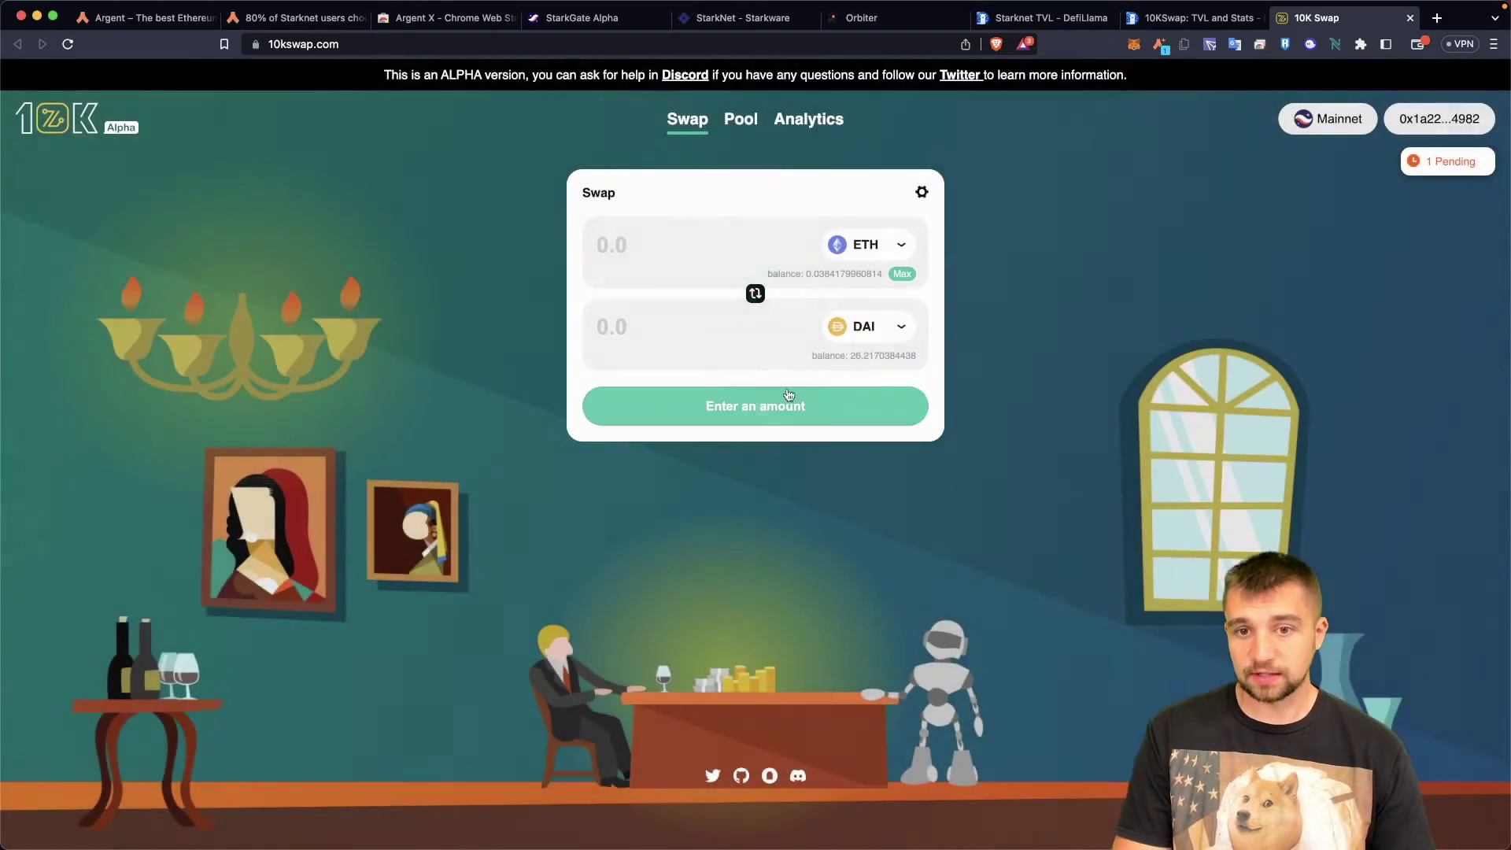
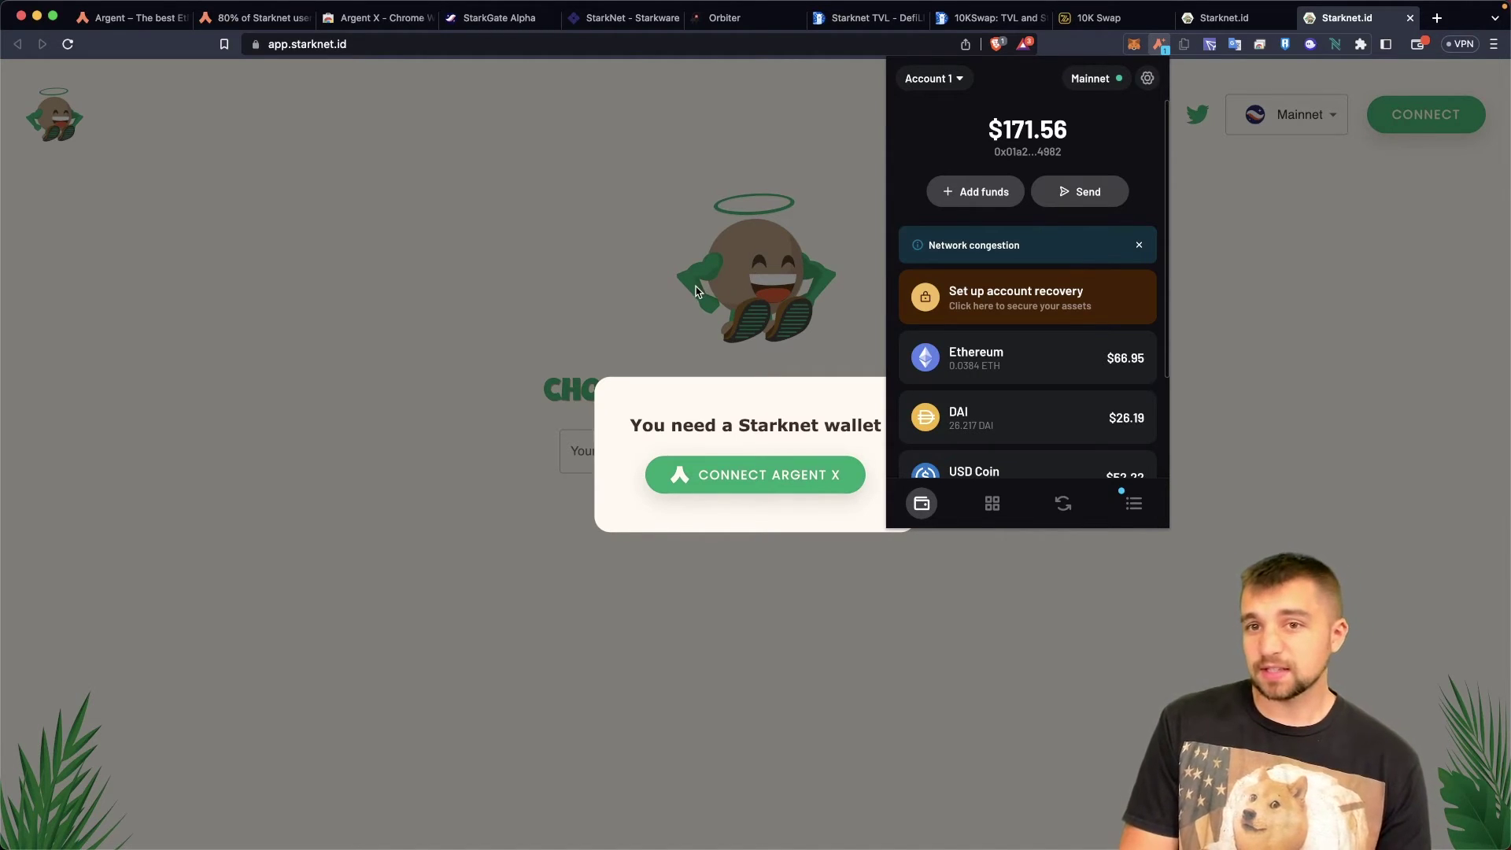
- Connect Argent X, search 'voskcoin', and submit voskcoin.stark for 1 year at 0.009 ETH
click(810, 489)
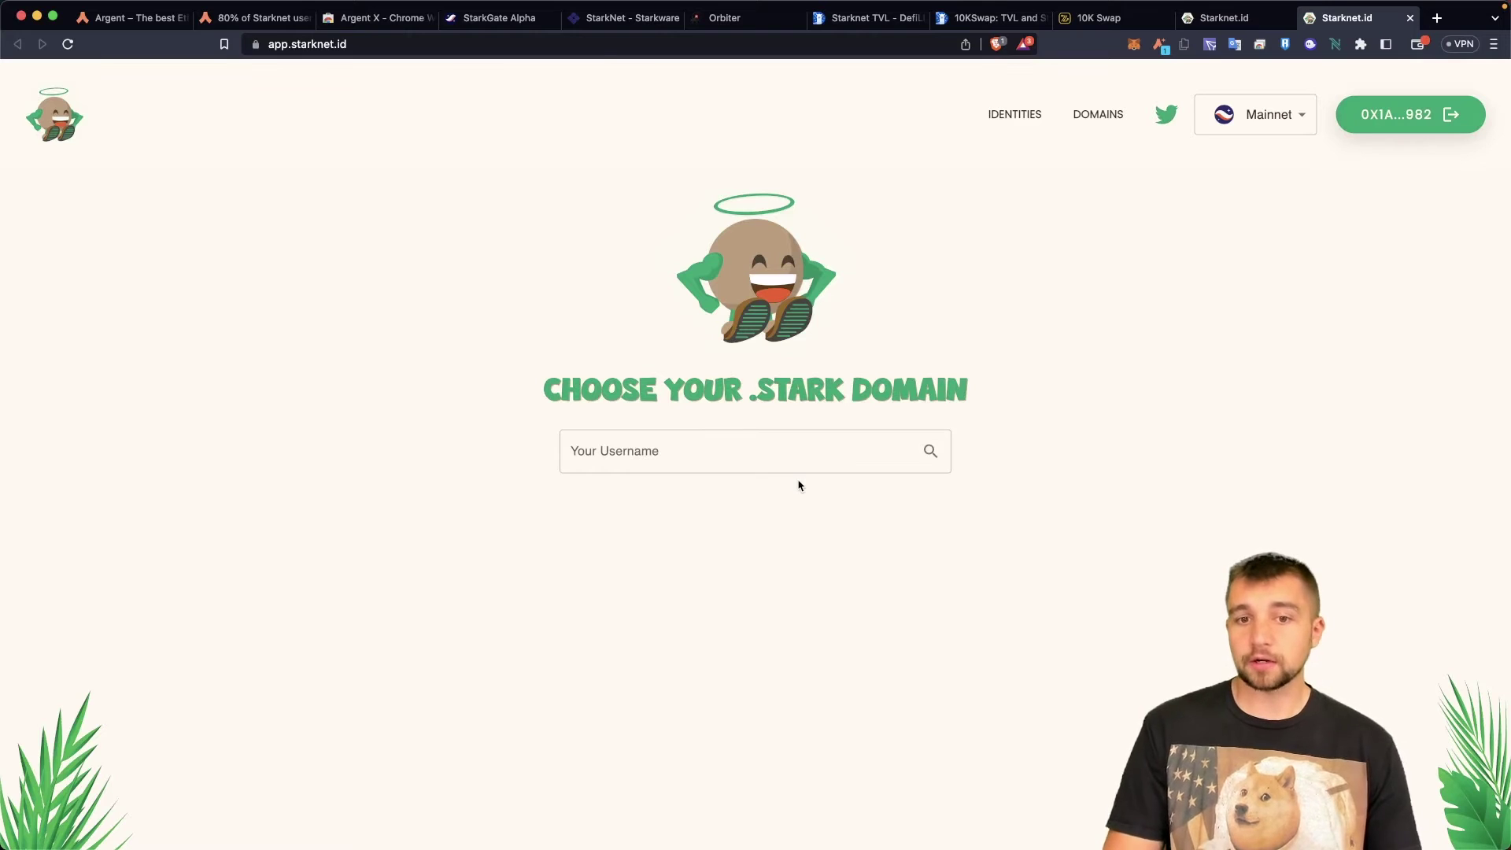
click(795, 465)
text(voskcoi)
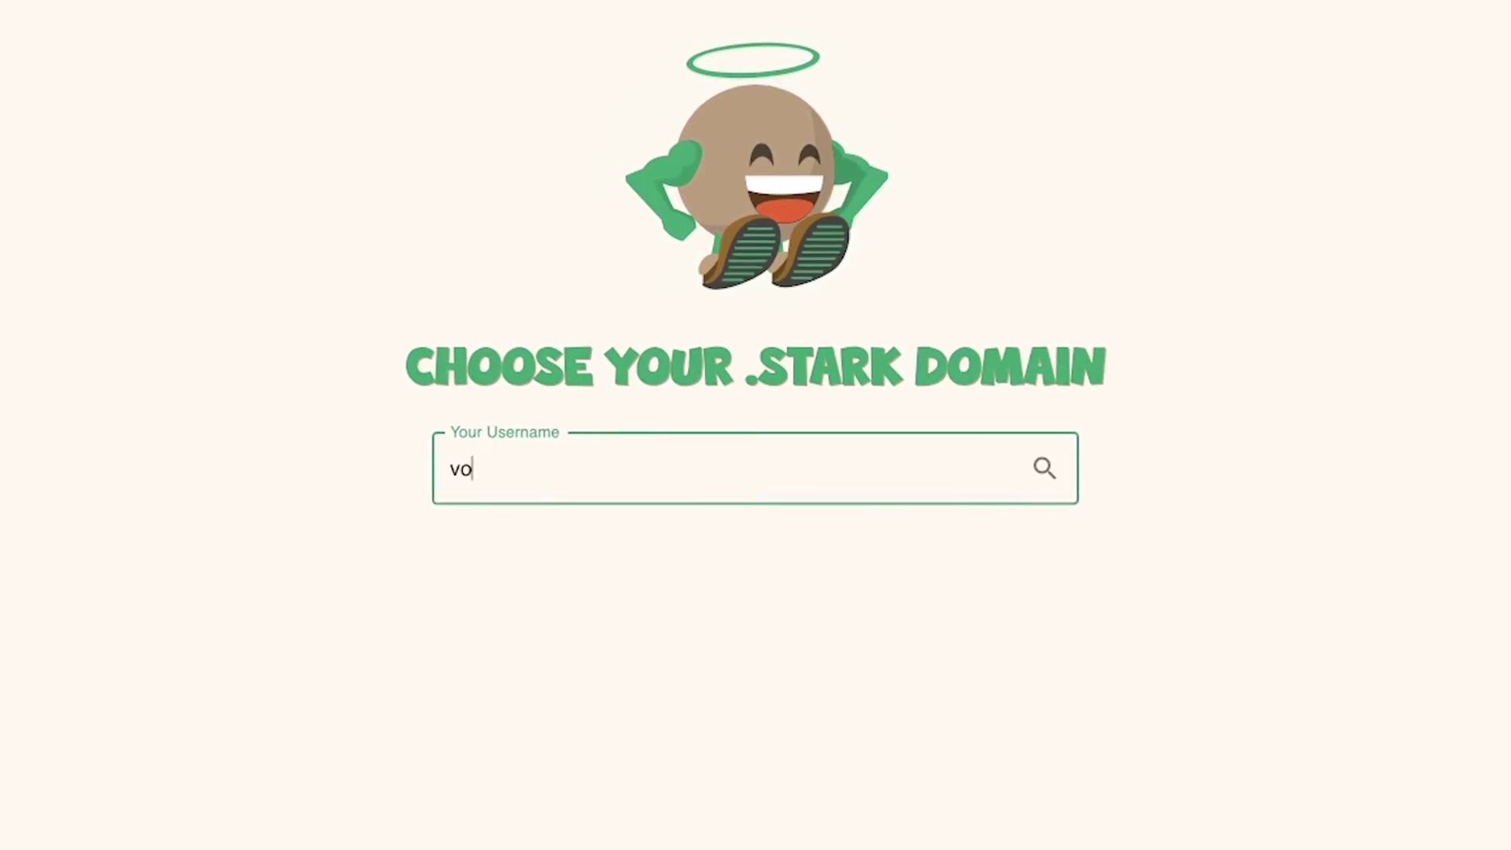
text(n)
key(Return)
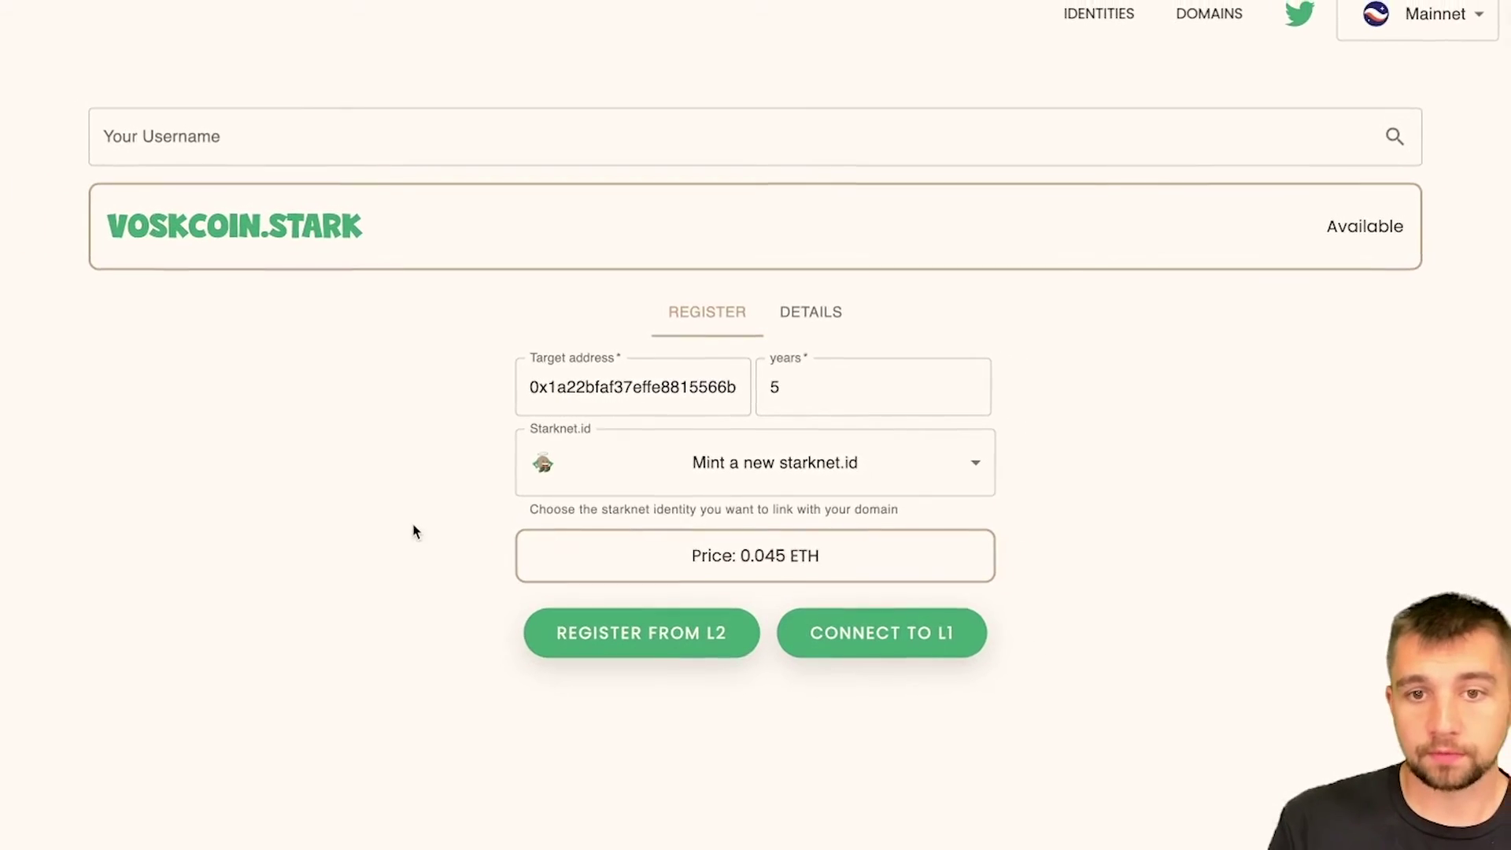
click(969, 392)
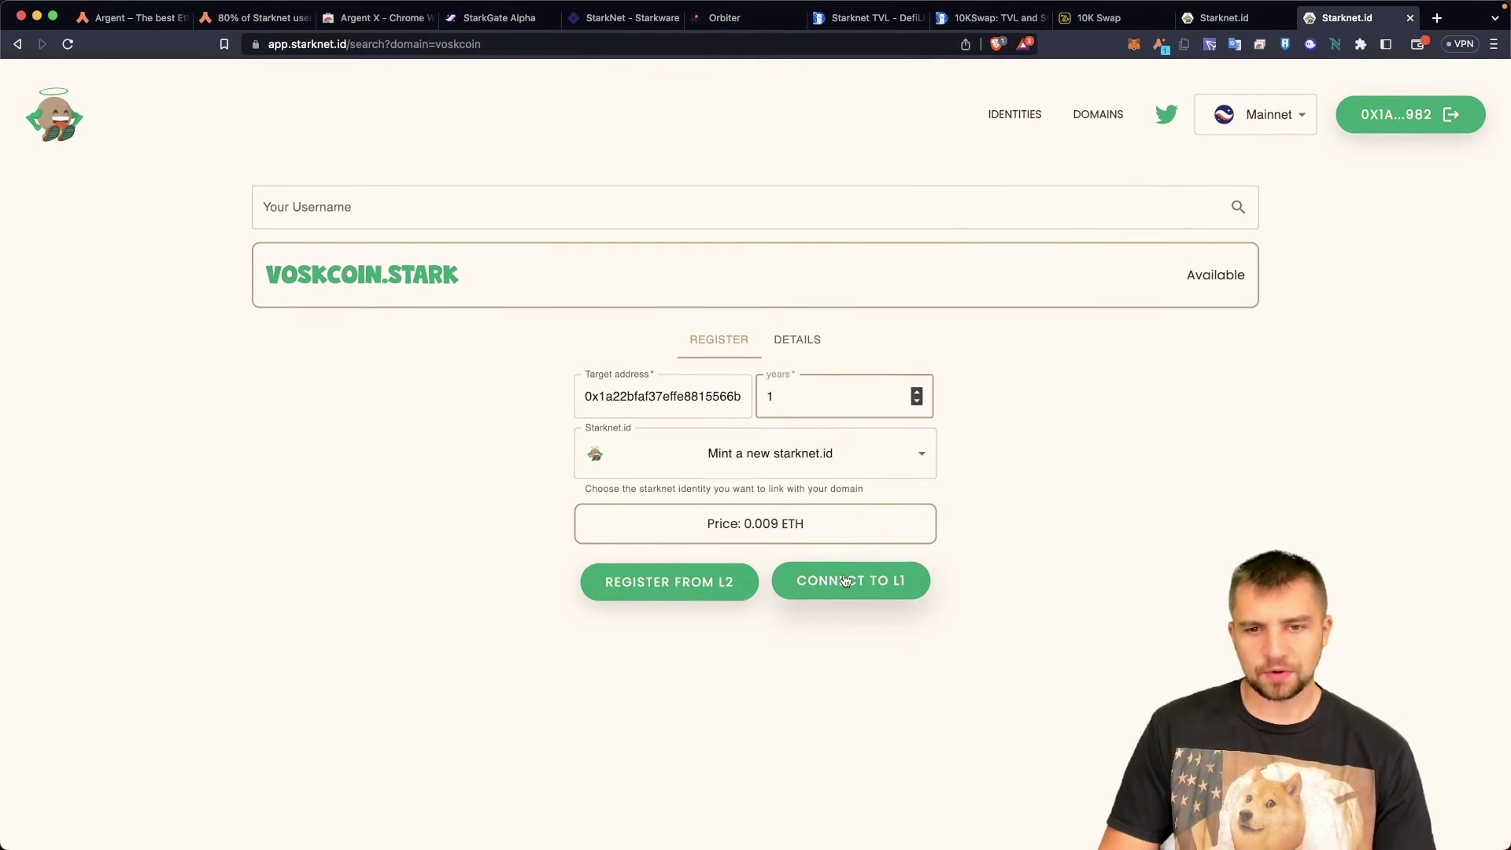
click(844, 581)
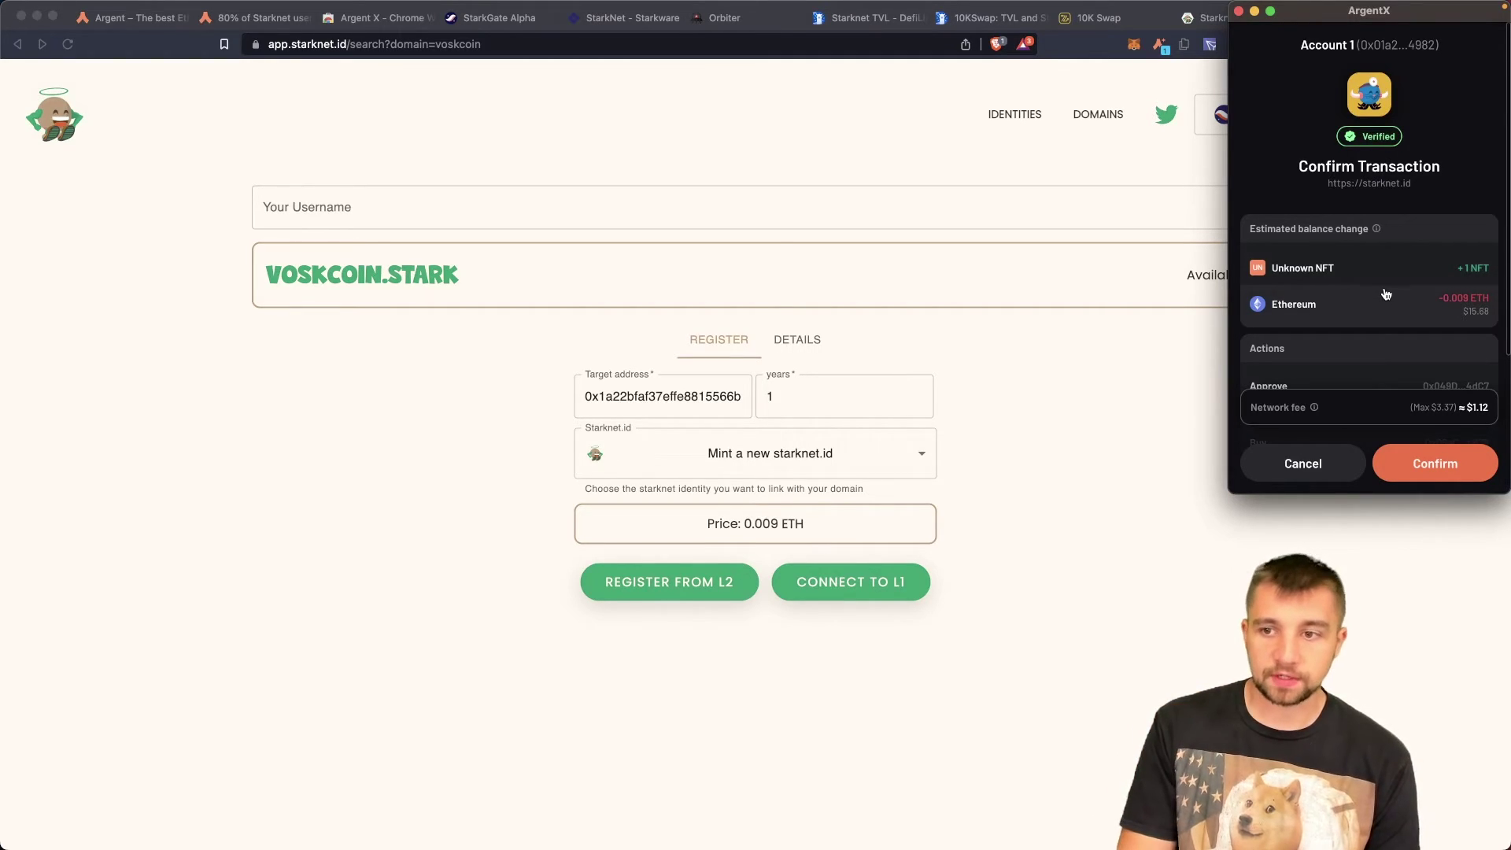
- Confirm the voskcoin.stark registration in Argent X and go to the Identities page
scroll(1386, 293, down, 3)
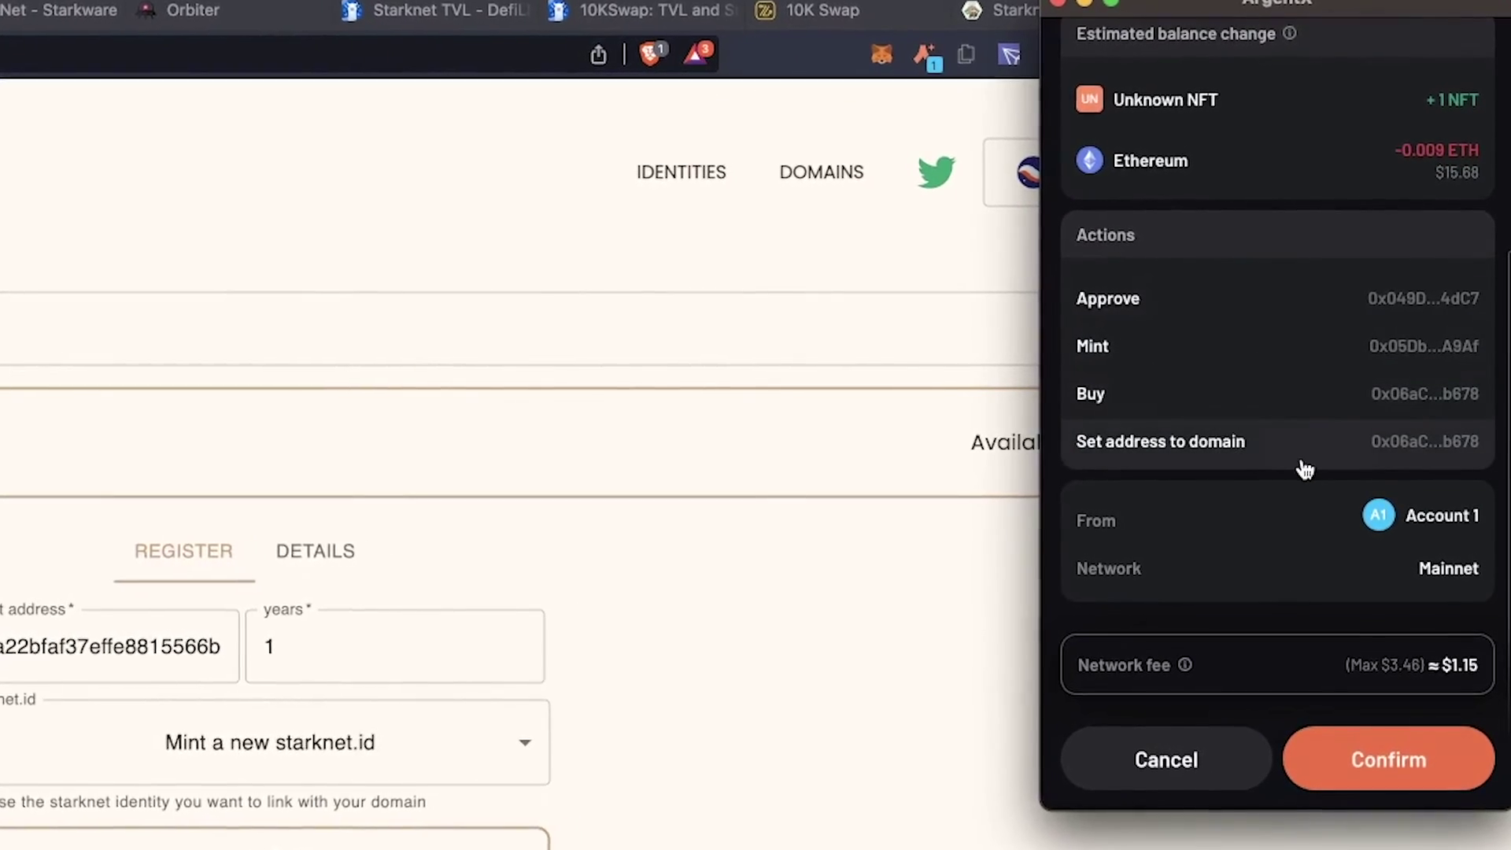
click(1397, 759)
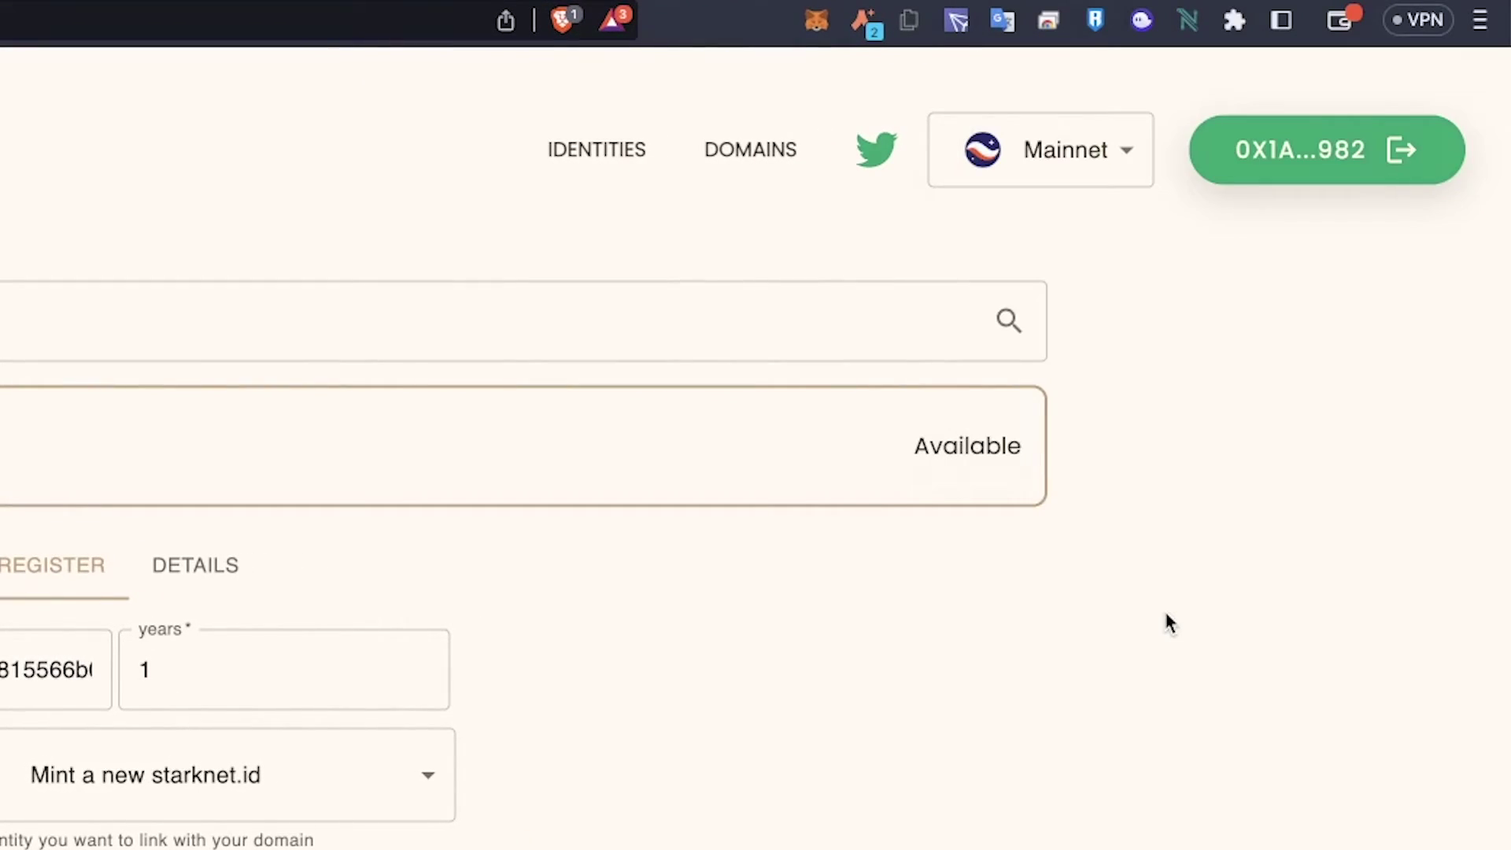
click(618, 142)
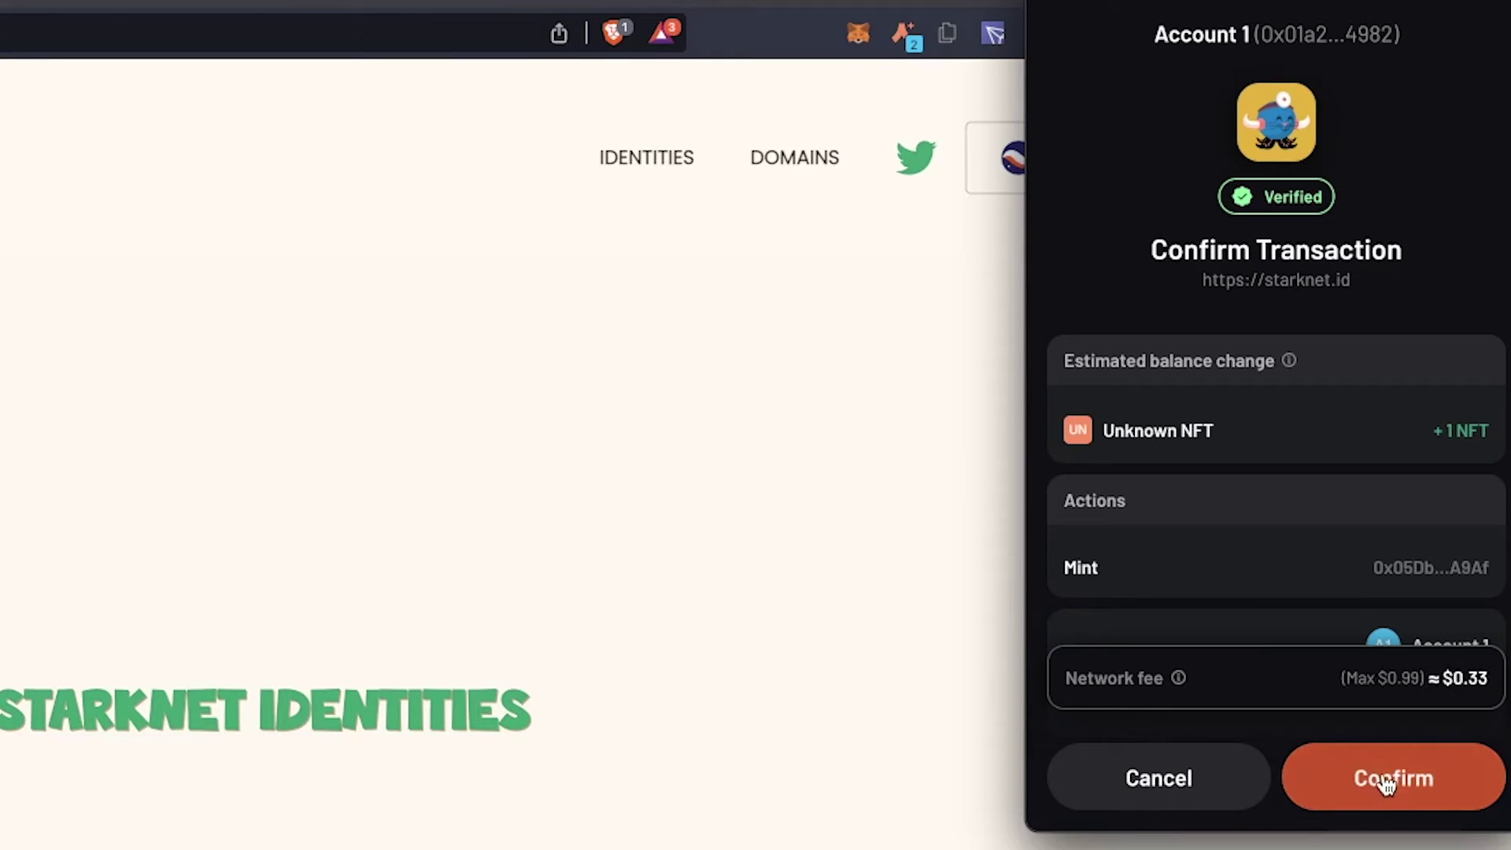
click(1385, 778)
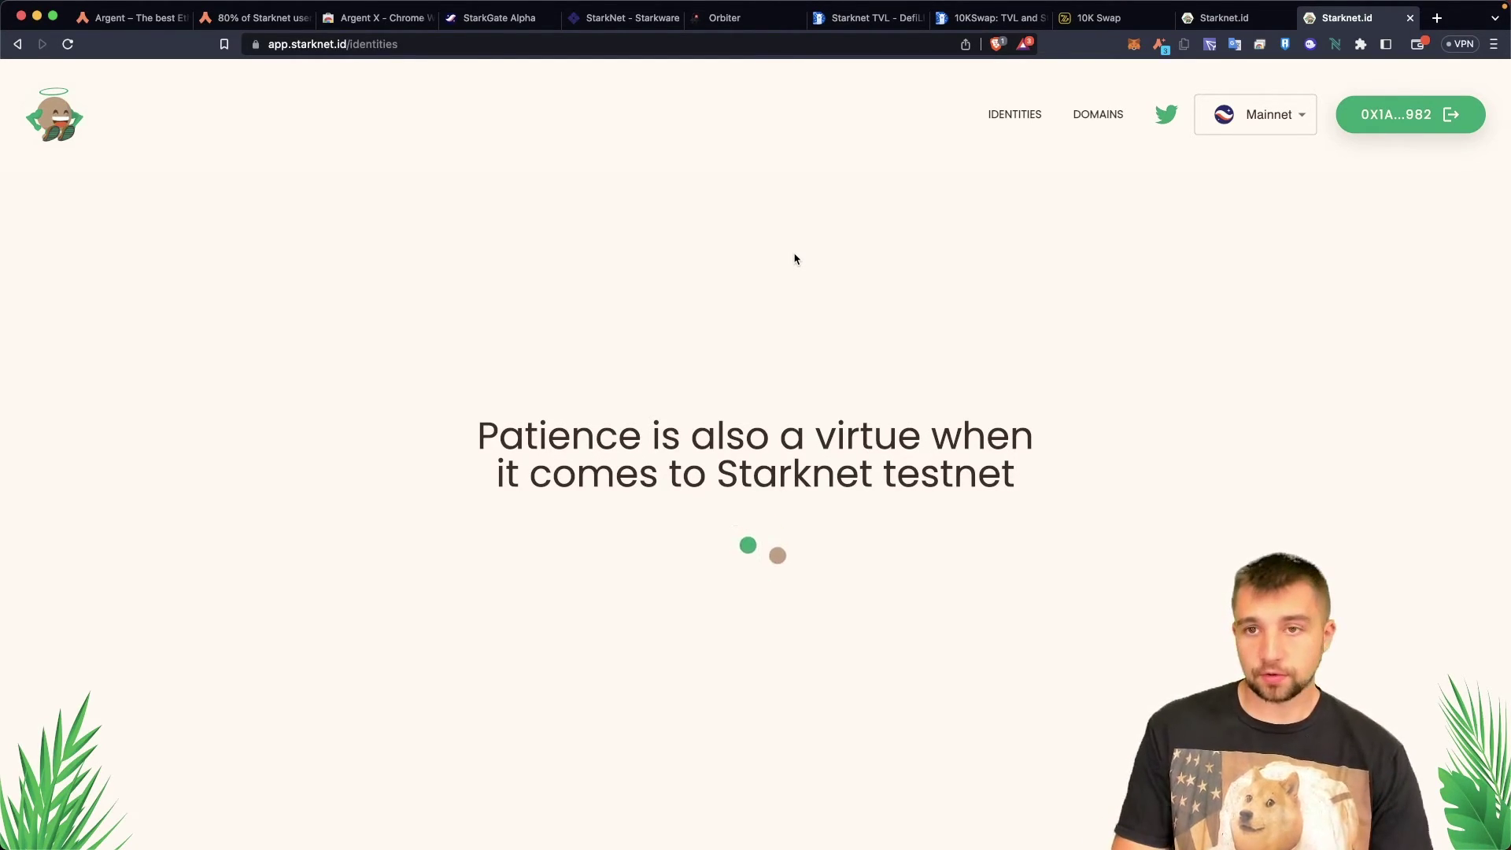
- Browse the 10K Swap and Starknet.id tabs, ending on 10K Swap's Pool page
click(992, 19)
click(1098, 17)
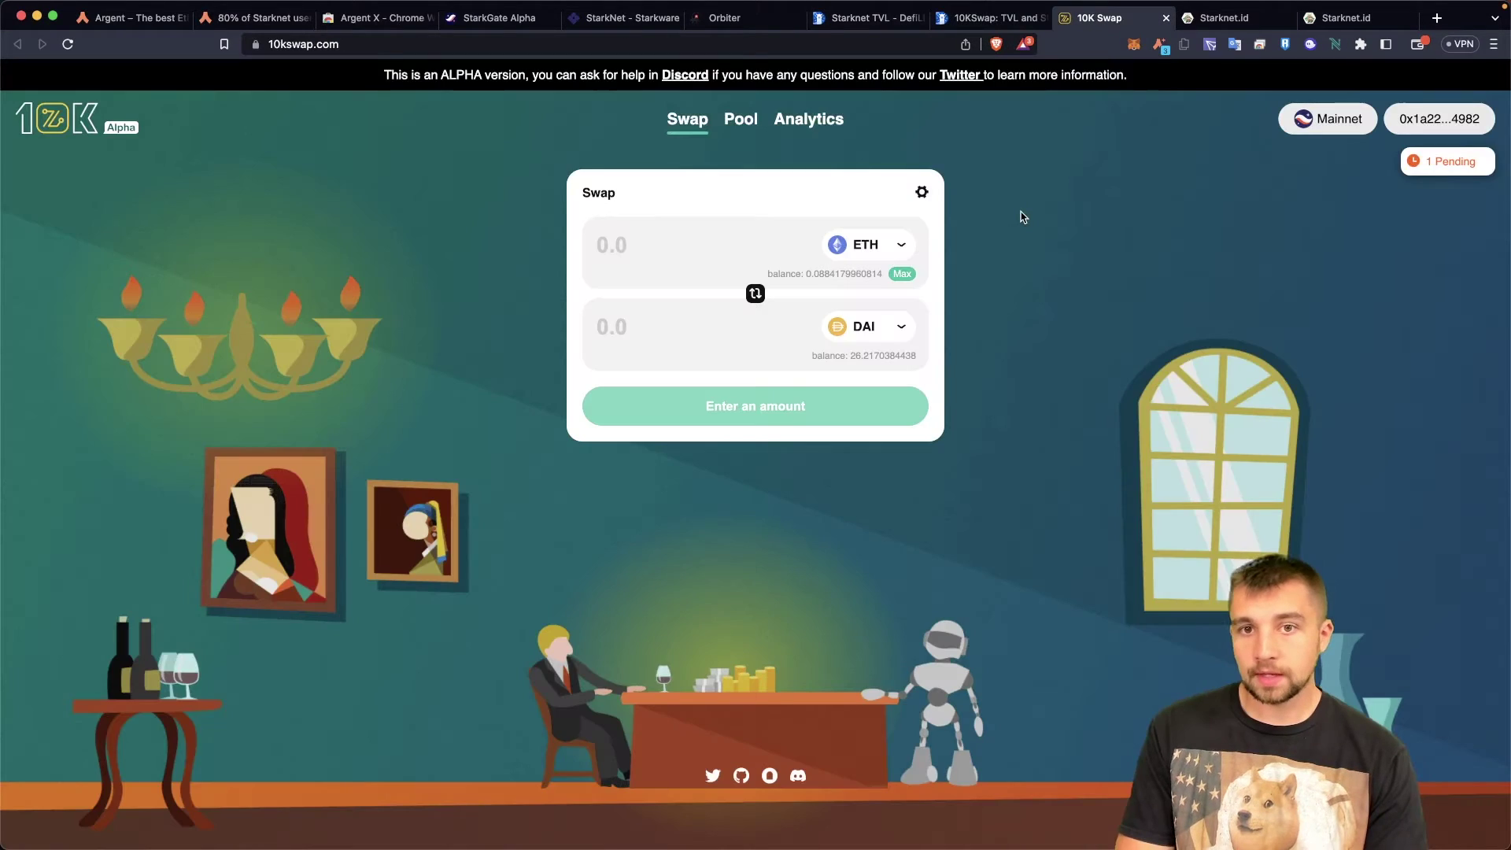
click(1210, 21)
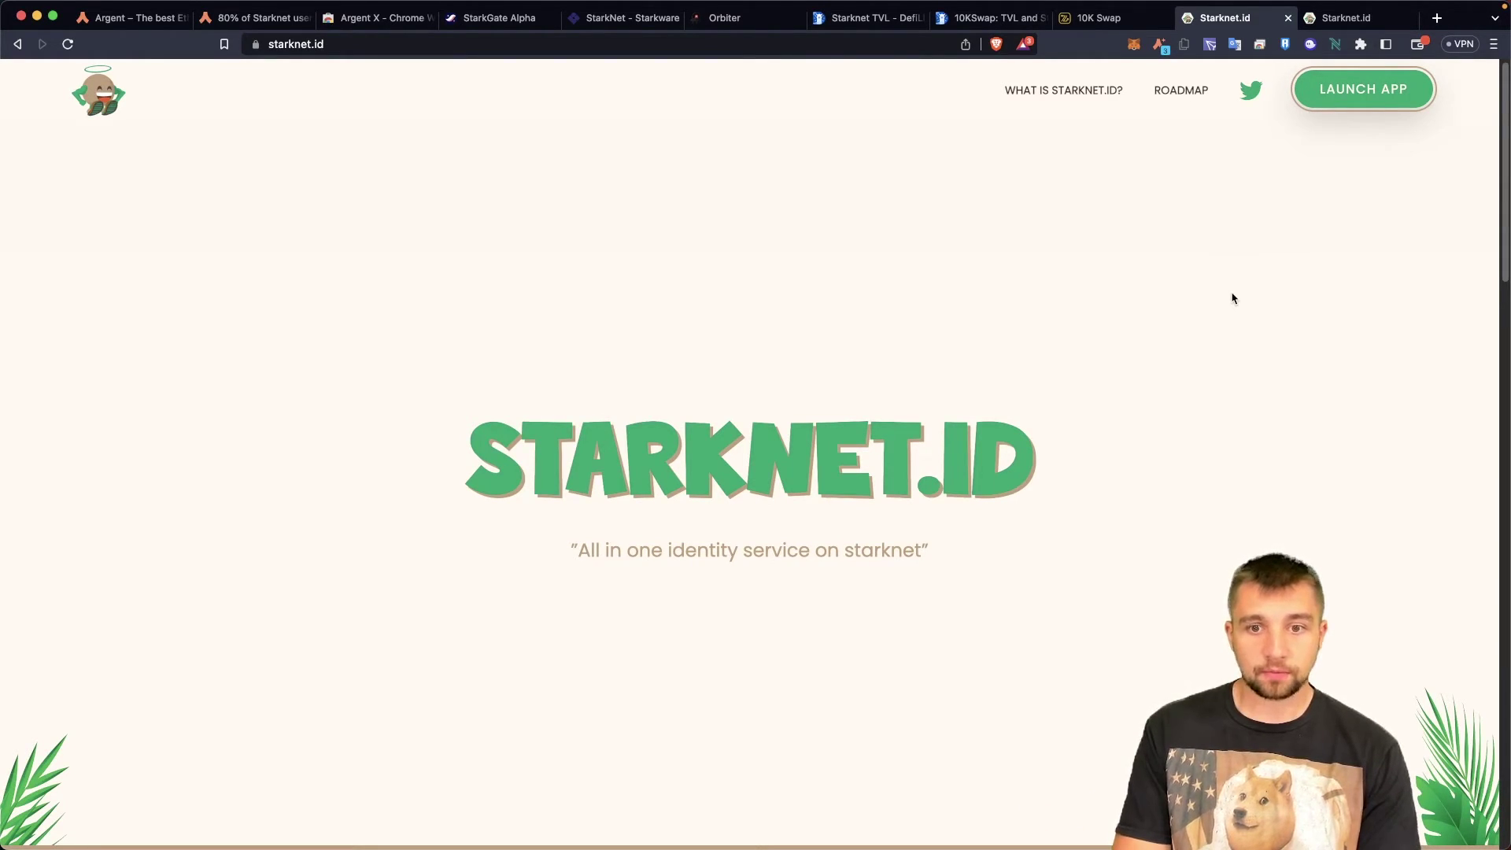
click(1332, 17)
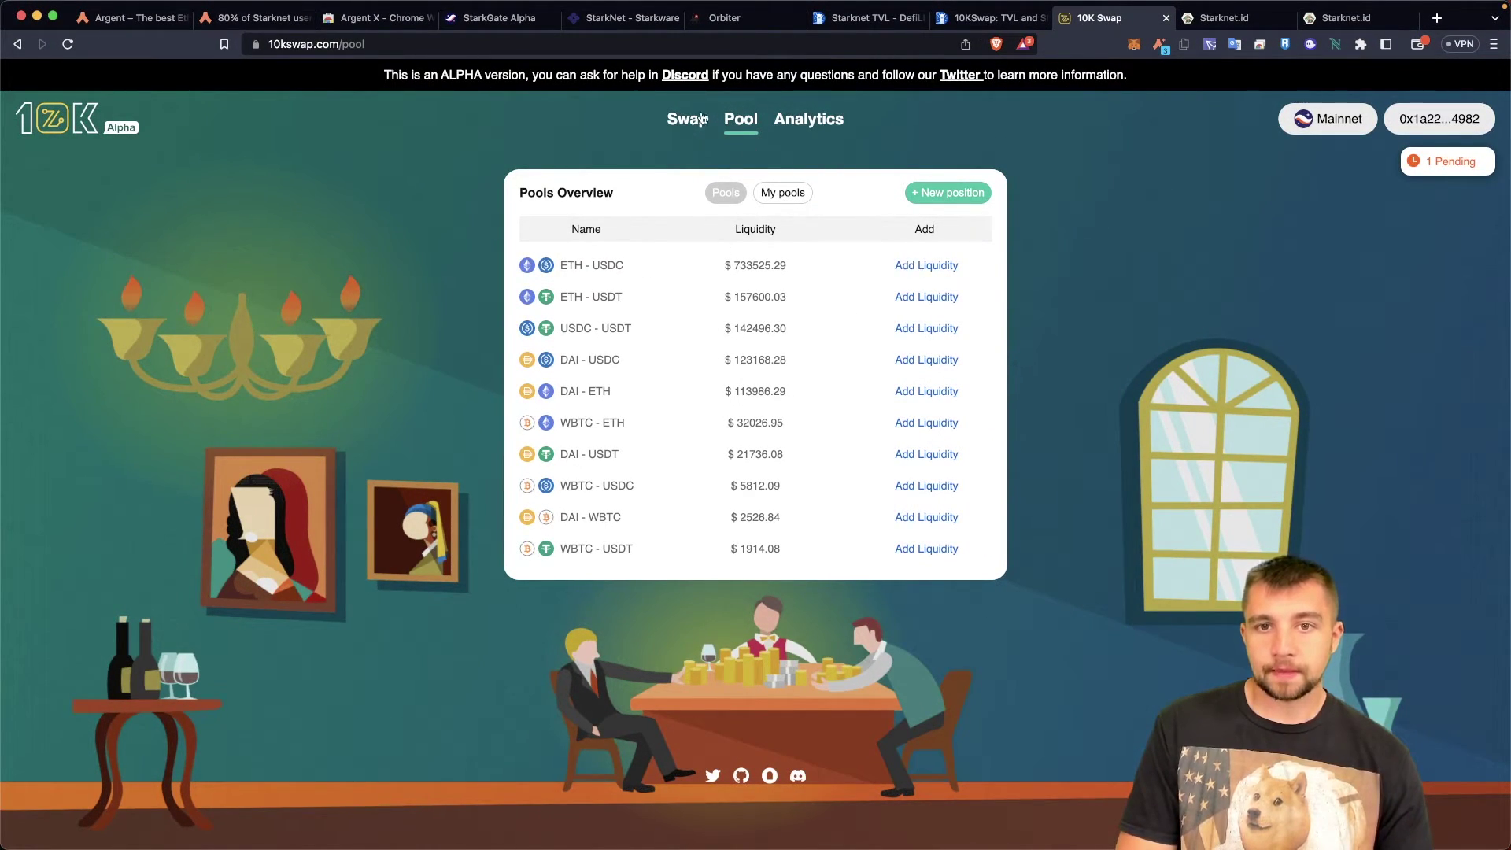
- Deposit 27 USDC with about 0.015533 ETH into the ETH-USDC pool and confirm the supply
click(911, 267)
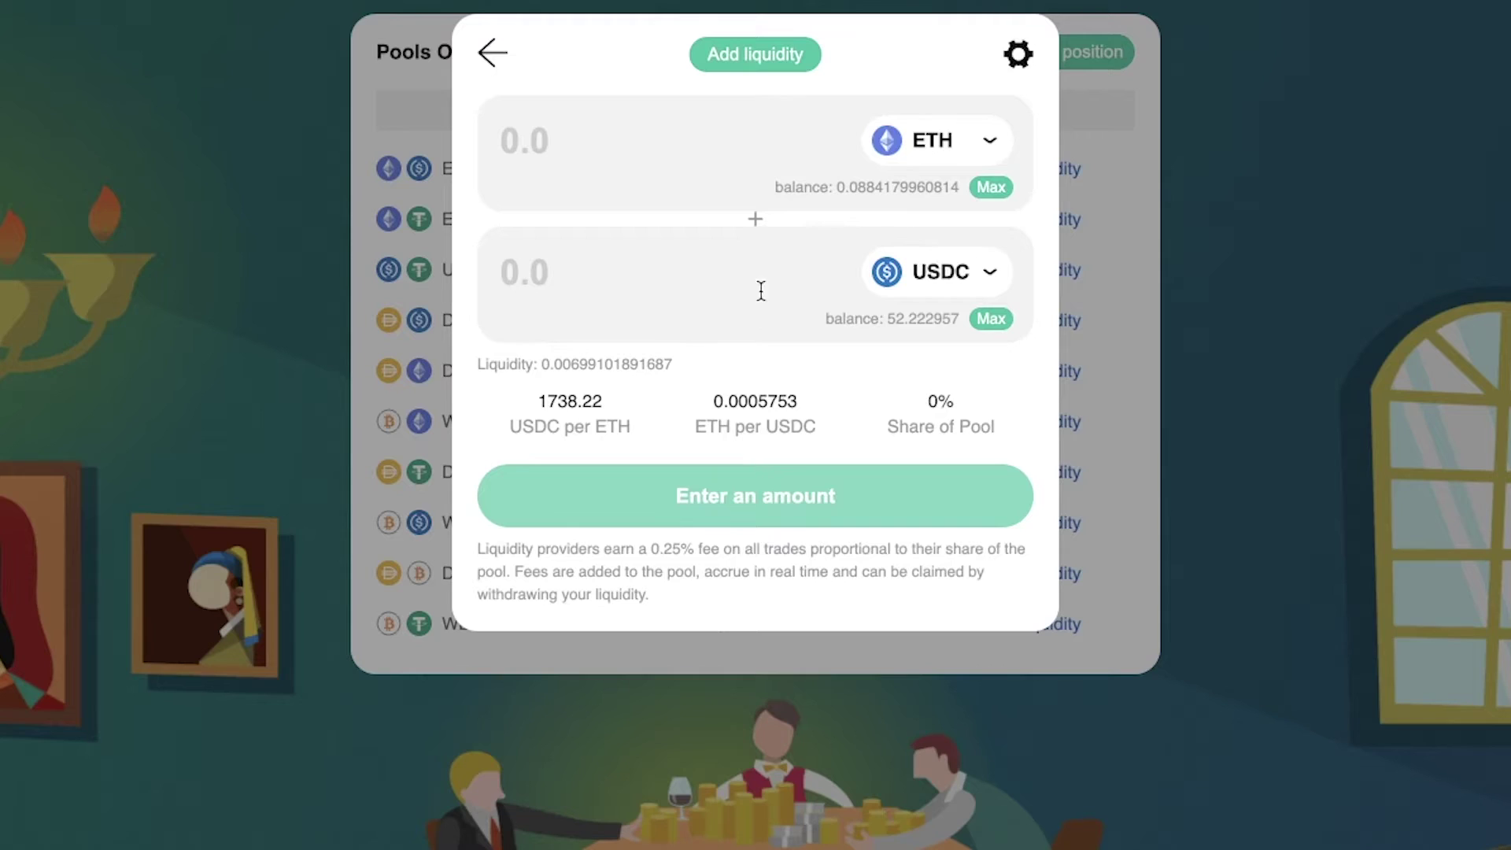
click(650, 276)
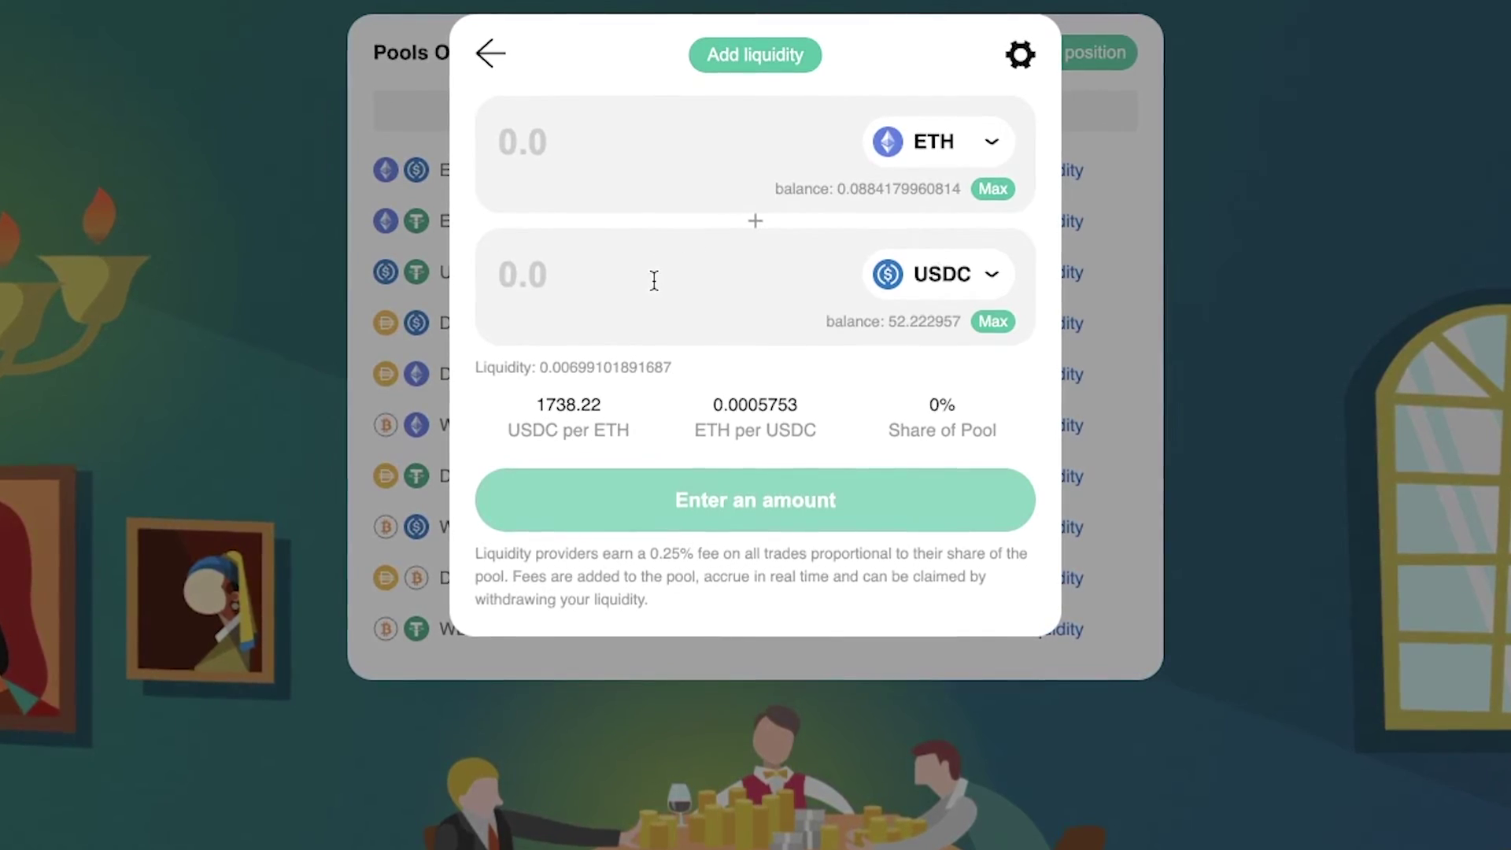
text(25)
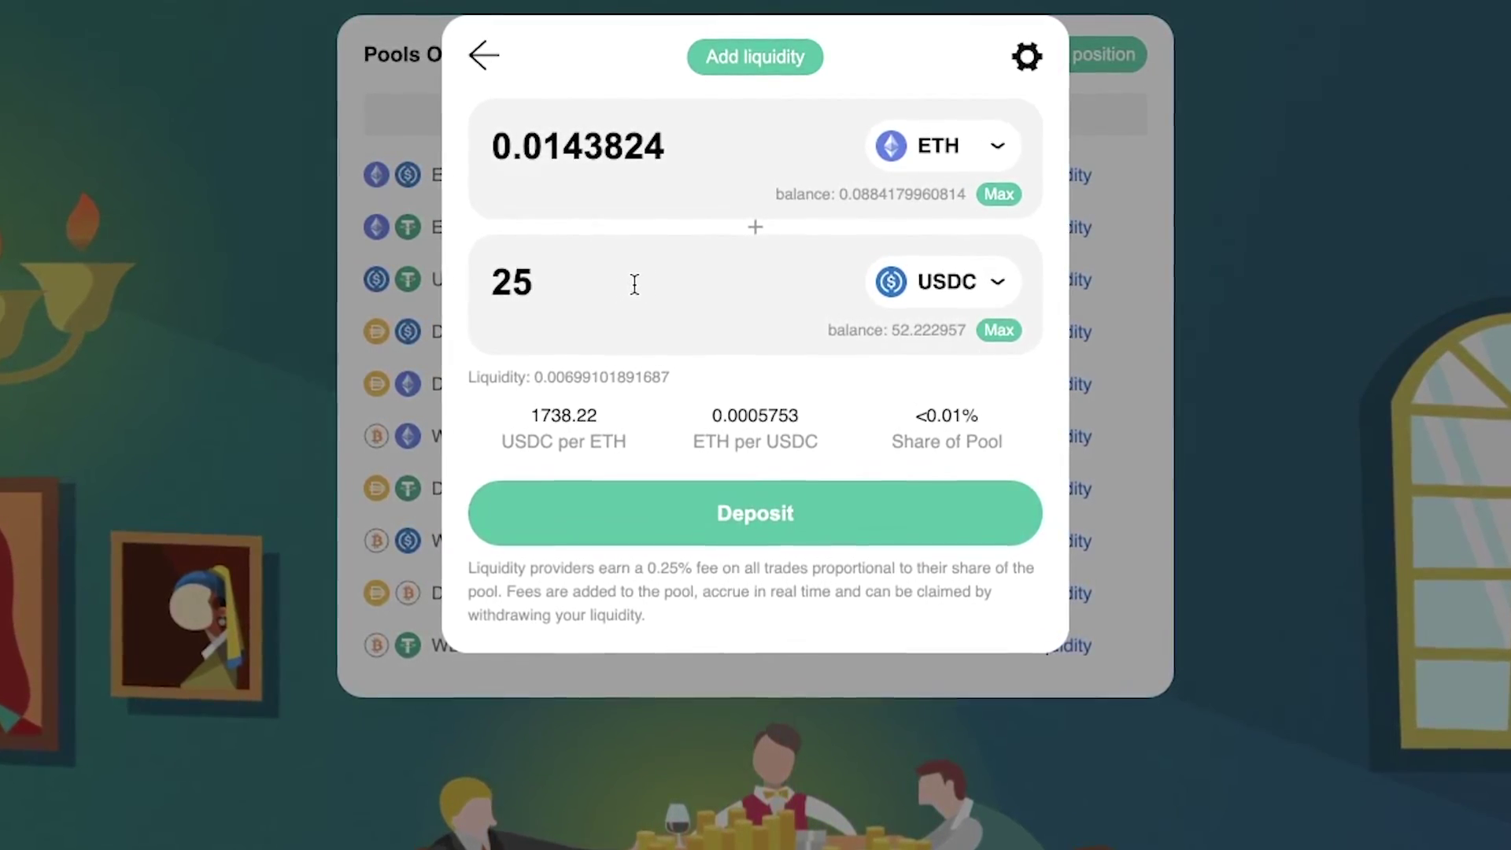
key(BackSpace)
text(6)
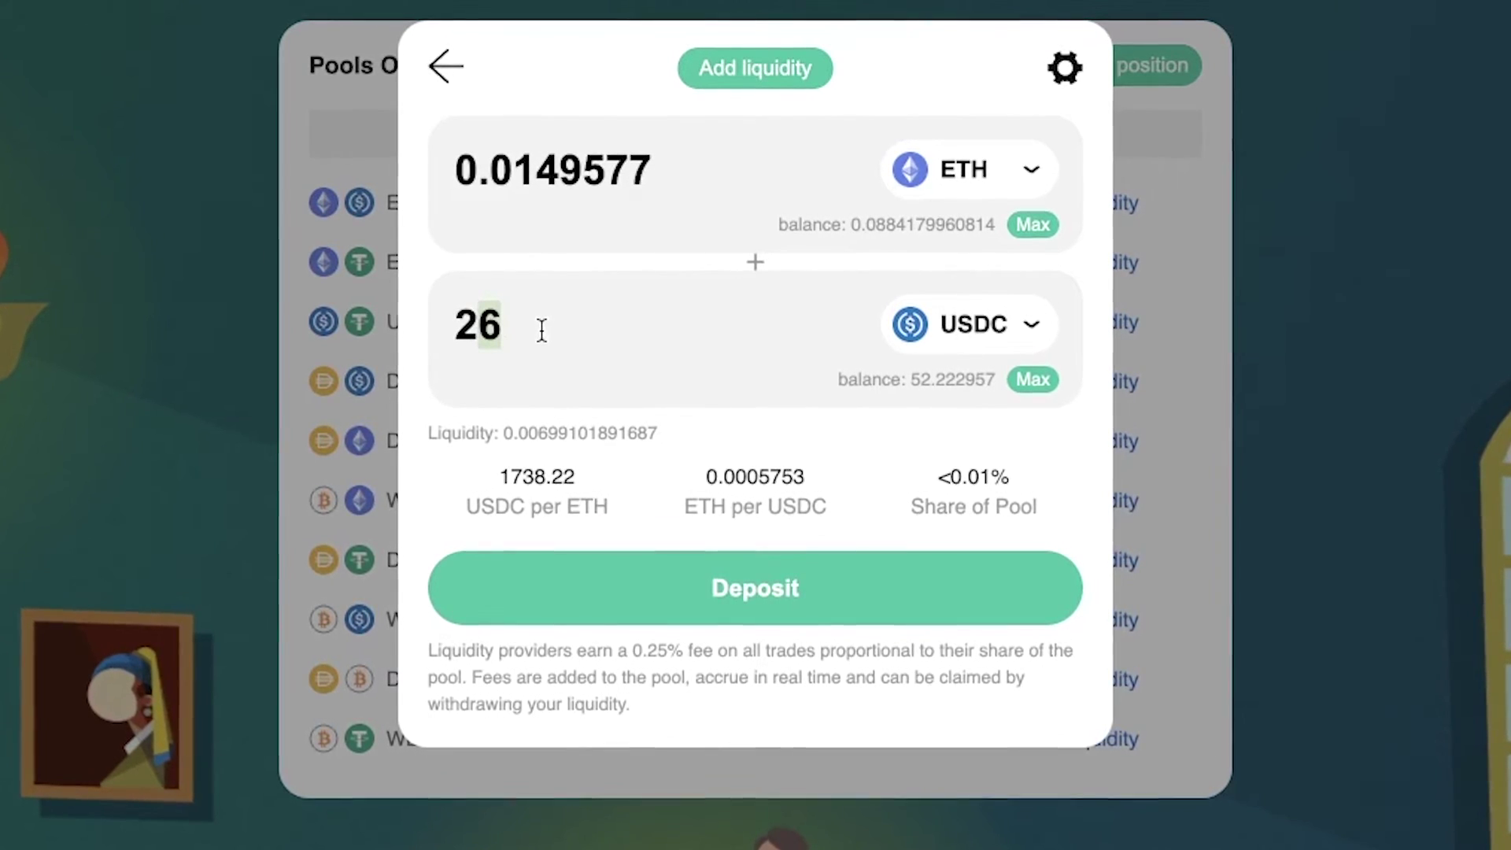
text(7)
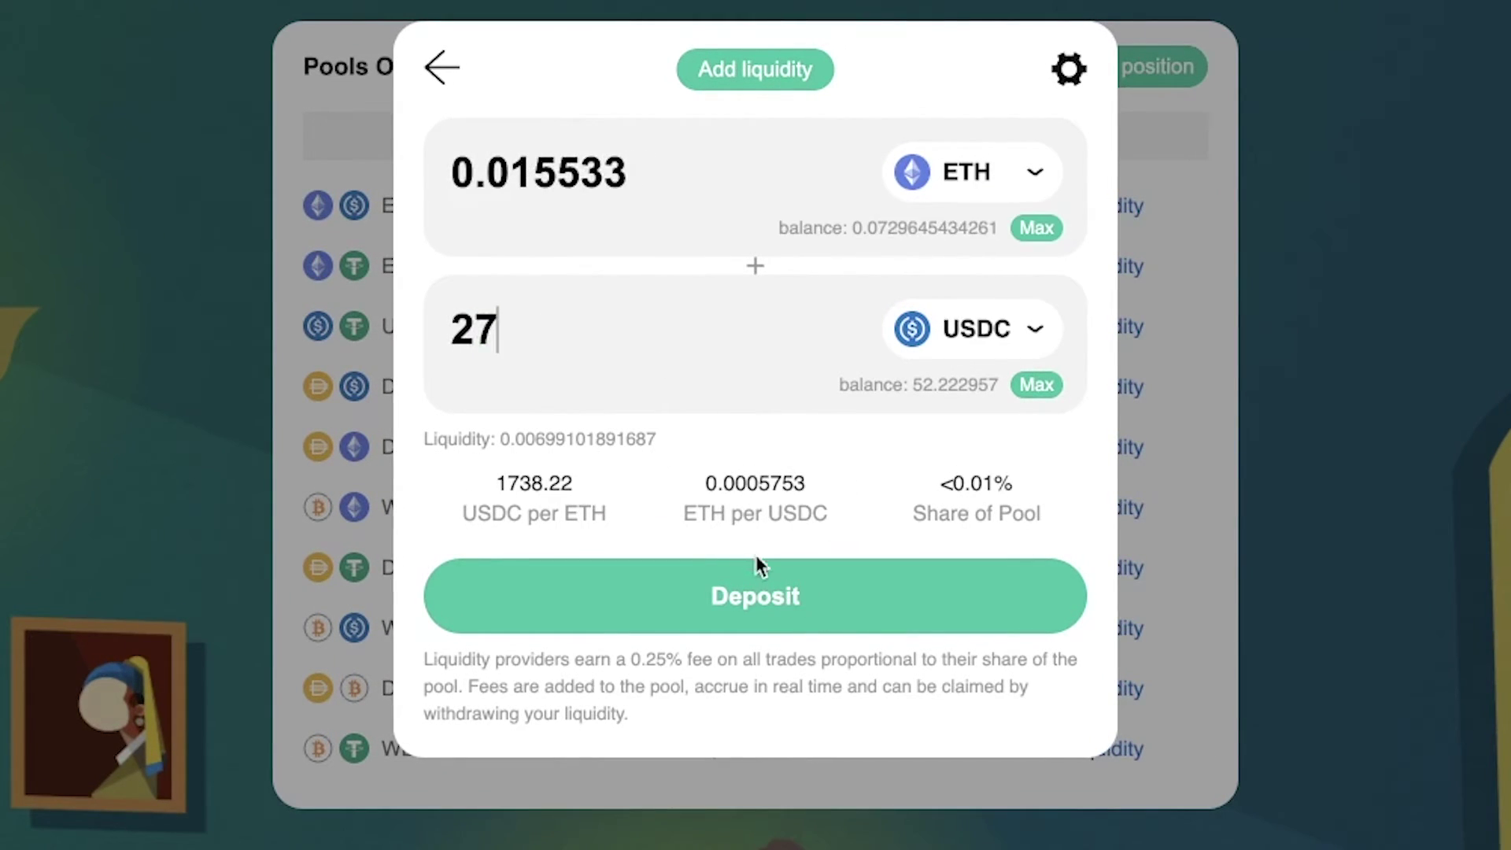
click(785, 592)
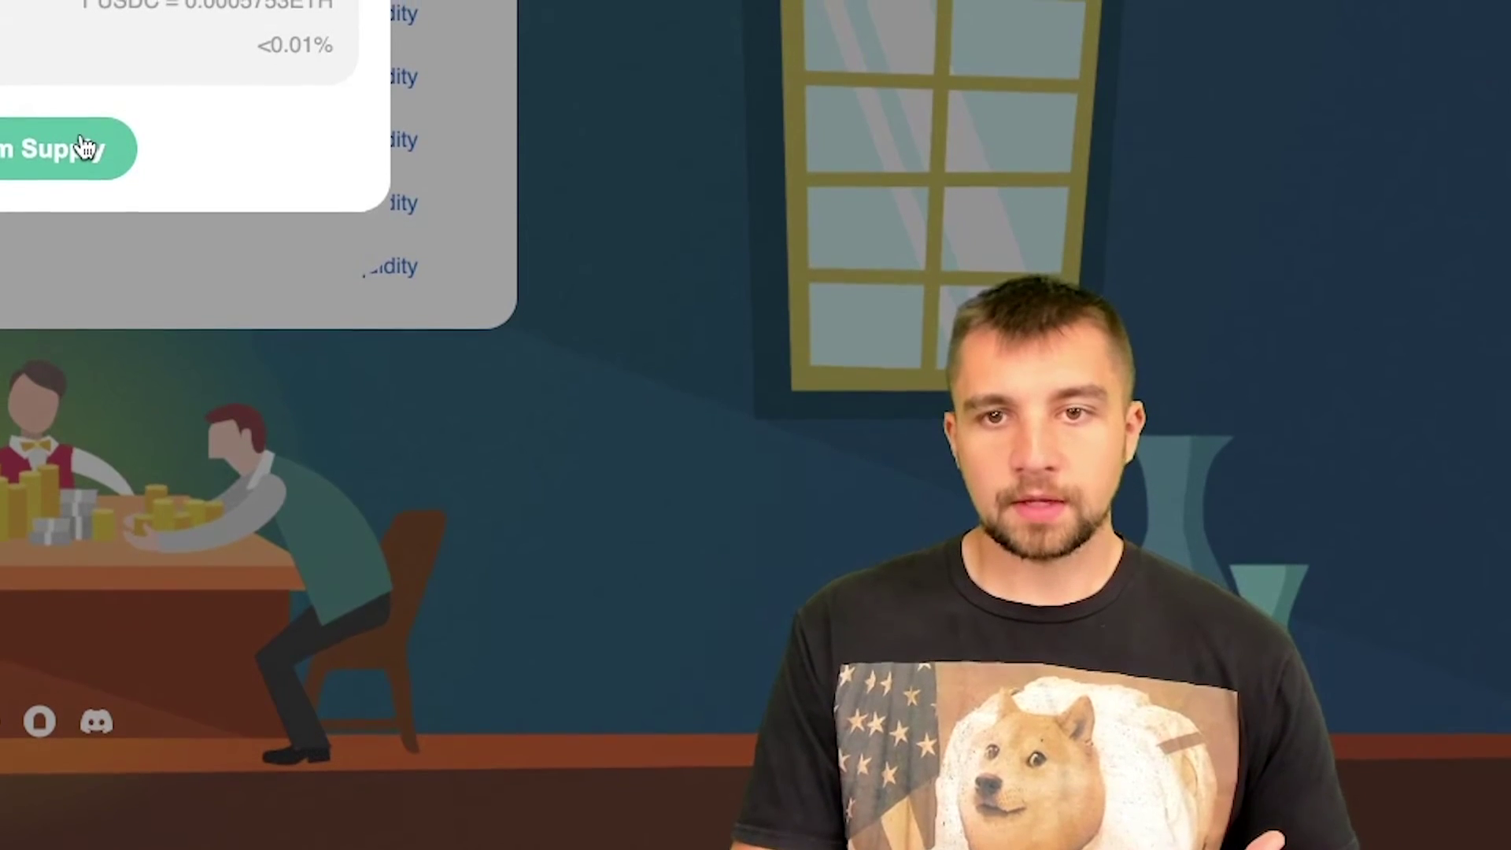
click(85, 148)
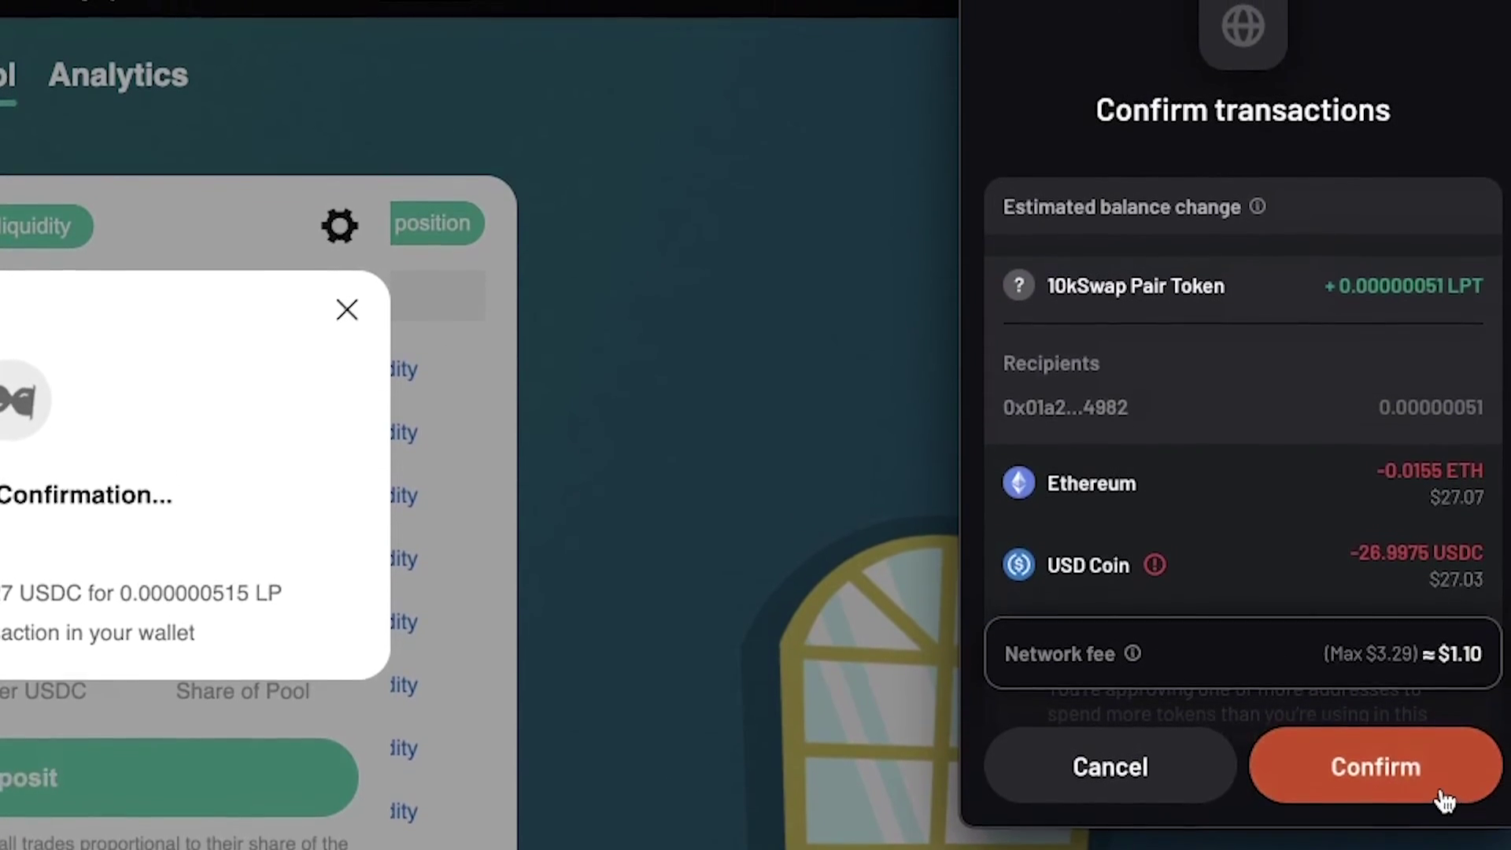
- Confirm the 10kSwap deposit of 0.0155 ETH and 26.9975 USDC in Argent X
click(1445, 799)
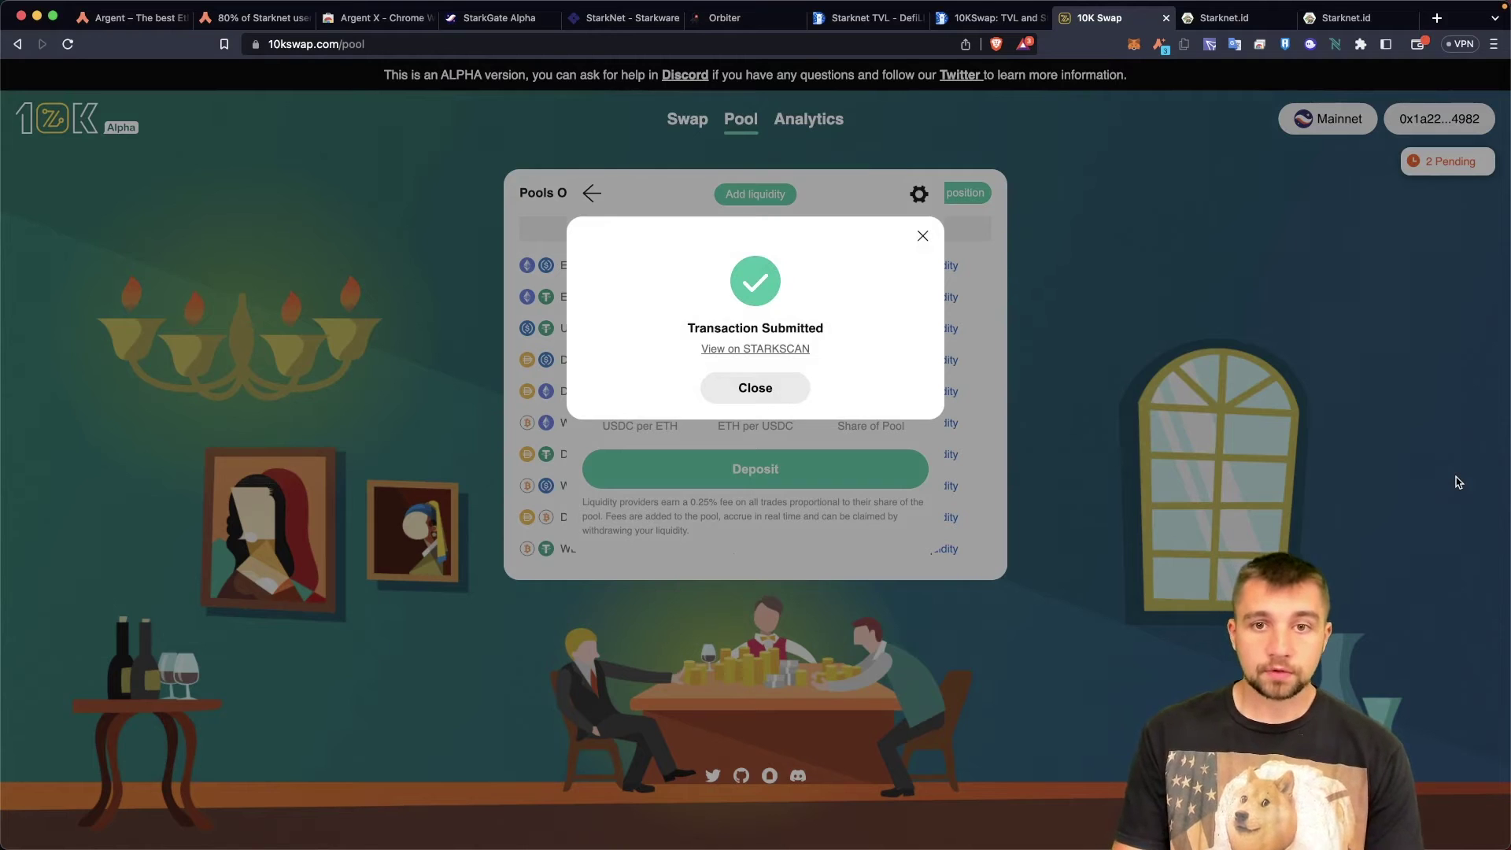
- Dismiss the submitted dialog and expand the ETH-USDC position details in My pools
click(754, 386)
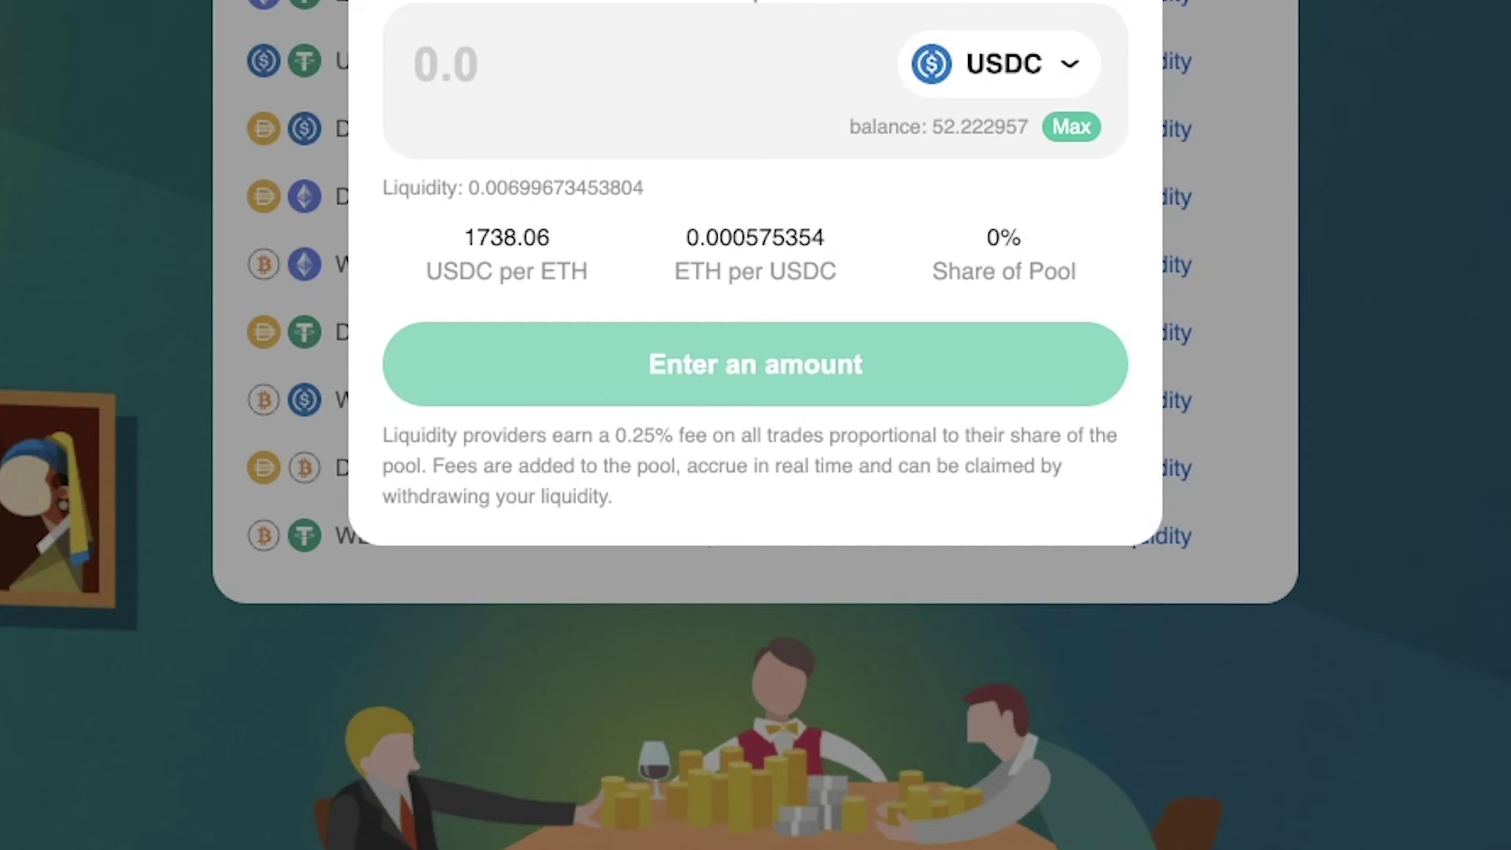
key(Escape)
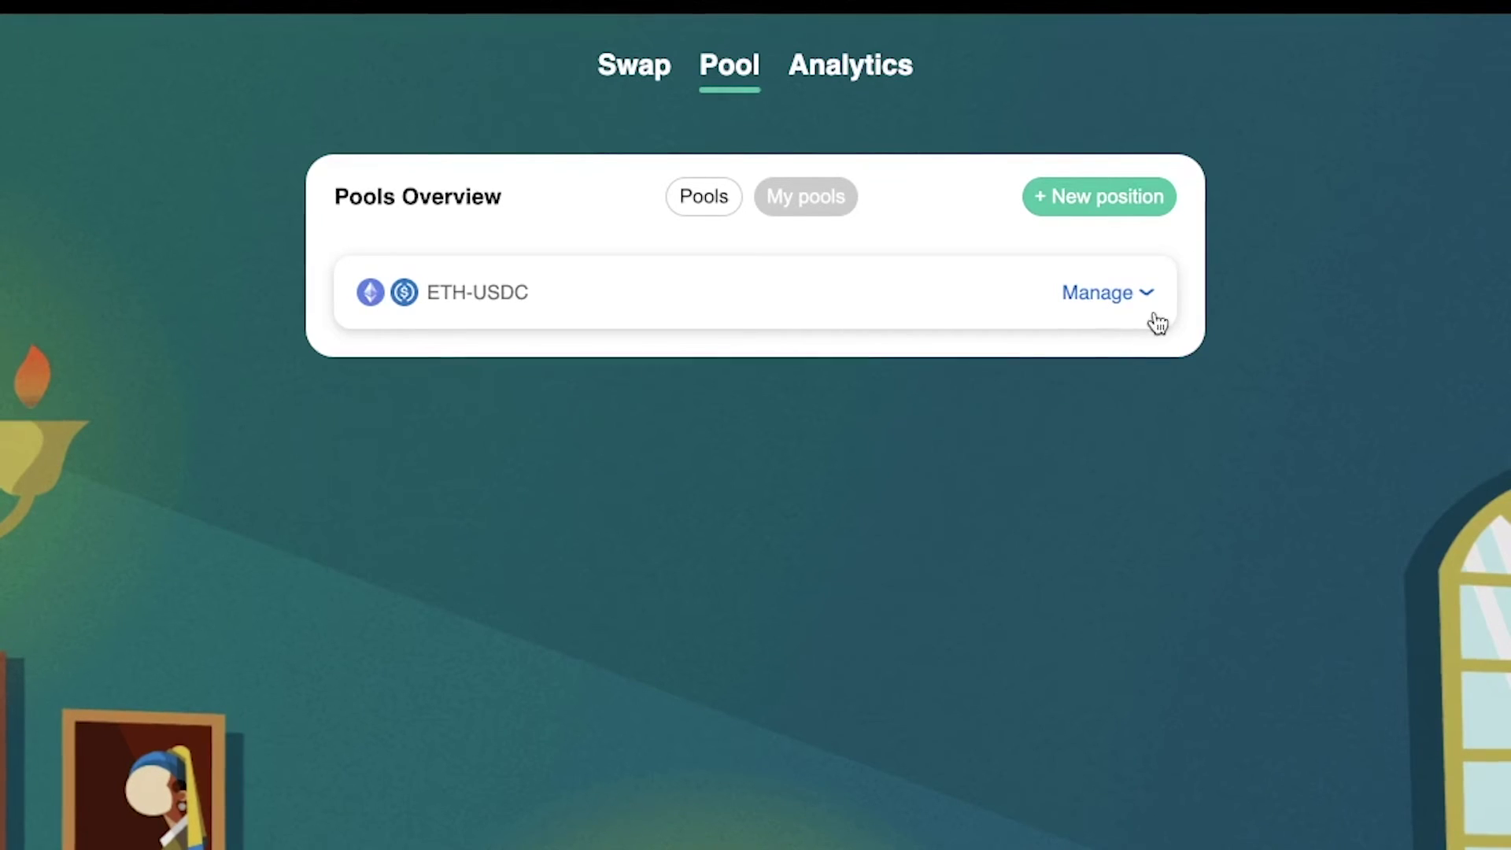
click(1090, 295)
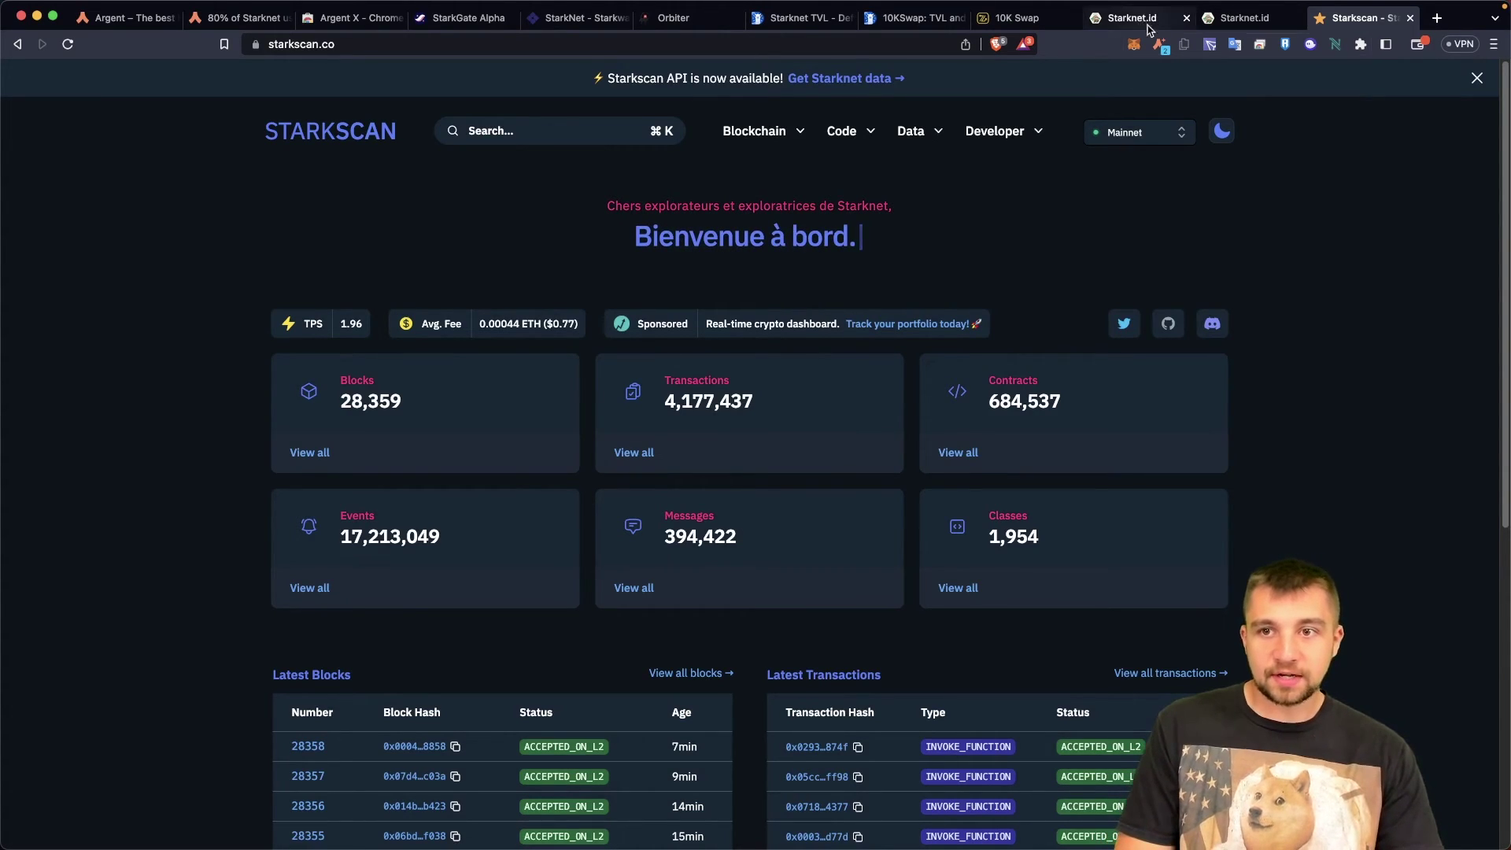
- Copy the wallet address from Argent X
click(1159, 44)
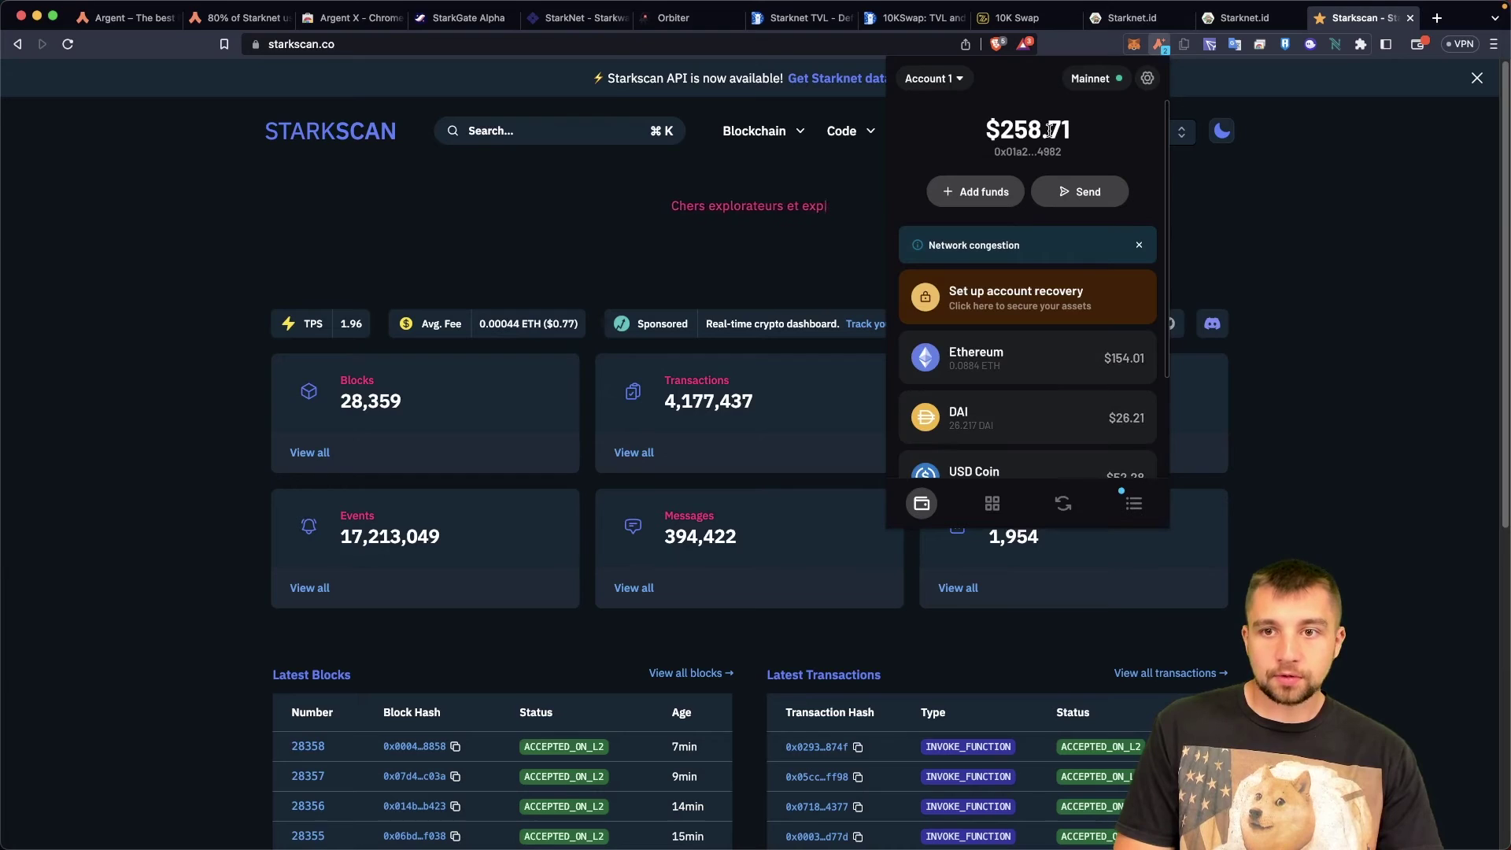
click(1018, 154)
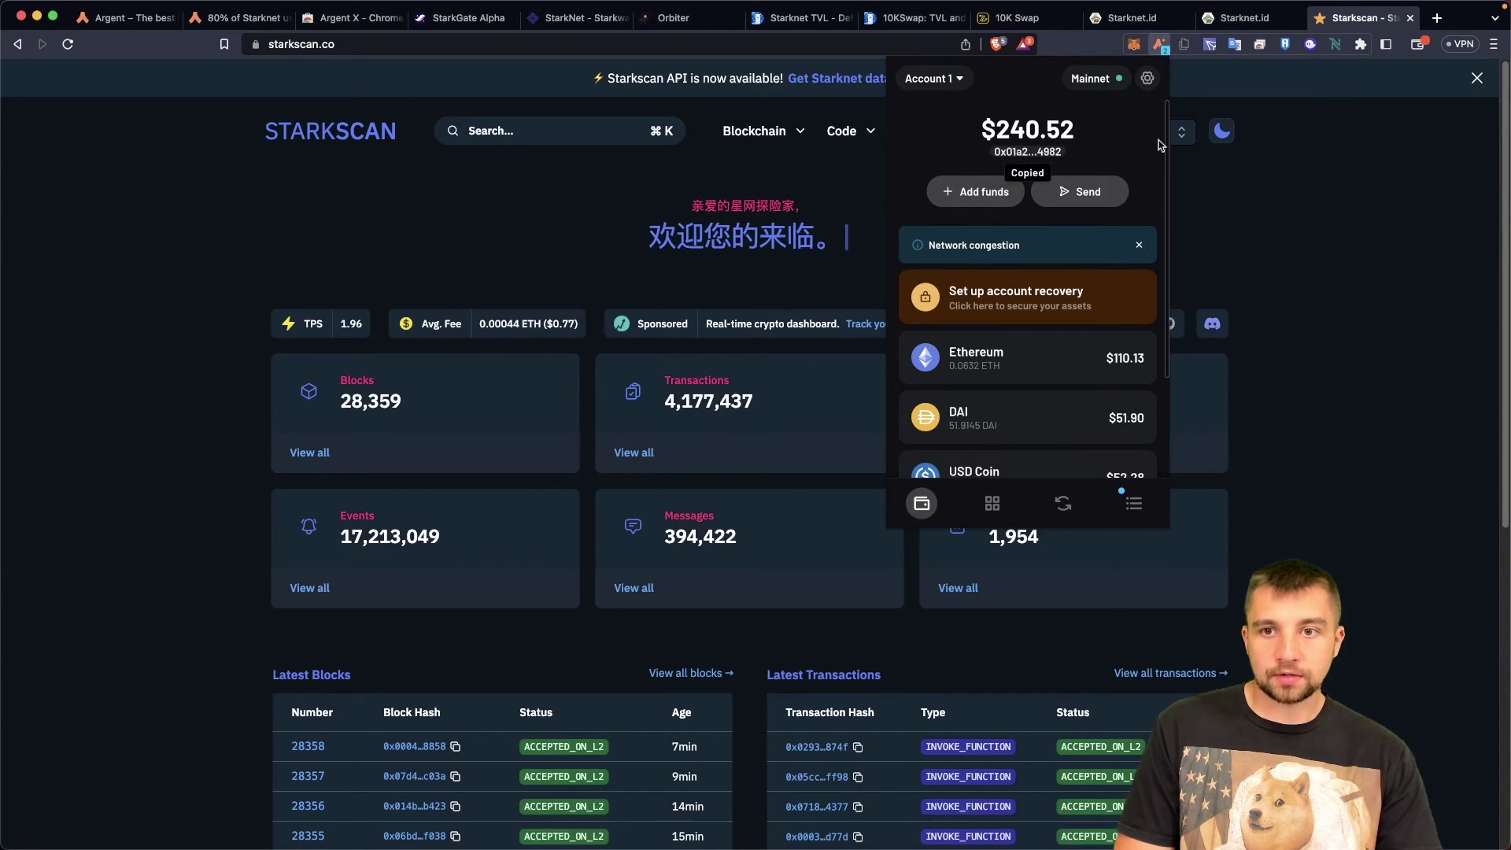
click(866, 113)
- Find the wallet's account contract on Starkscan and review its transactions and events
click(532, 126)
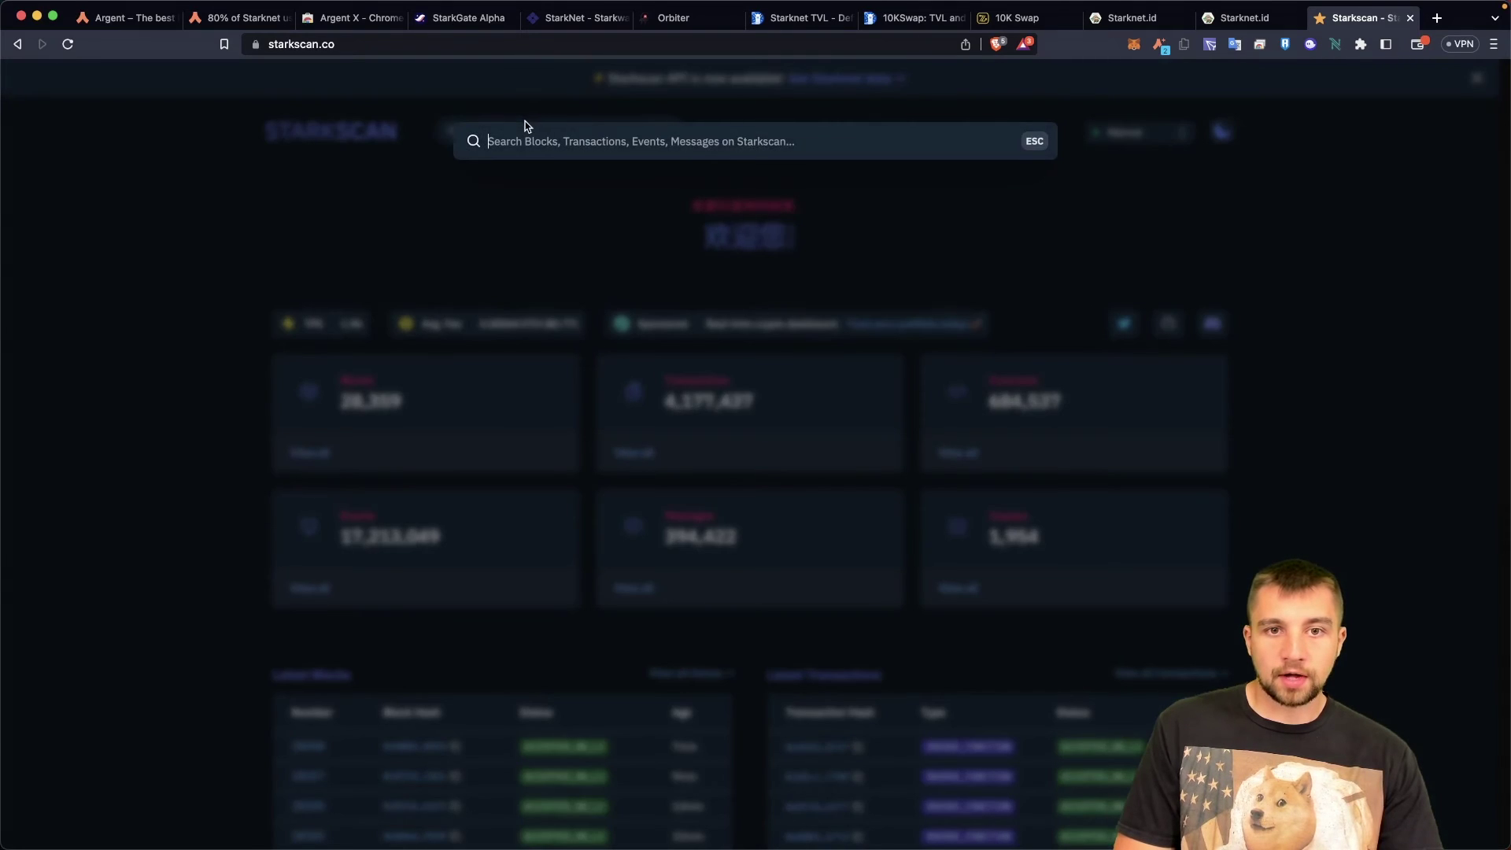
key(super+v)
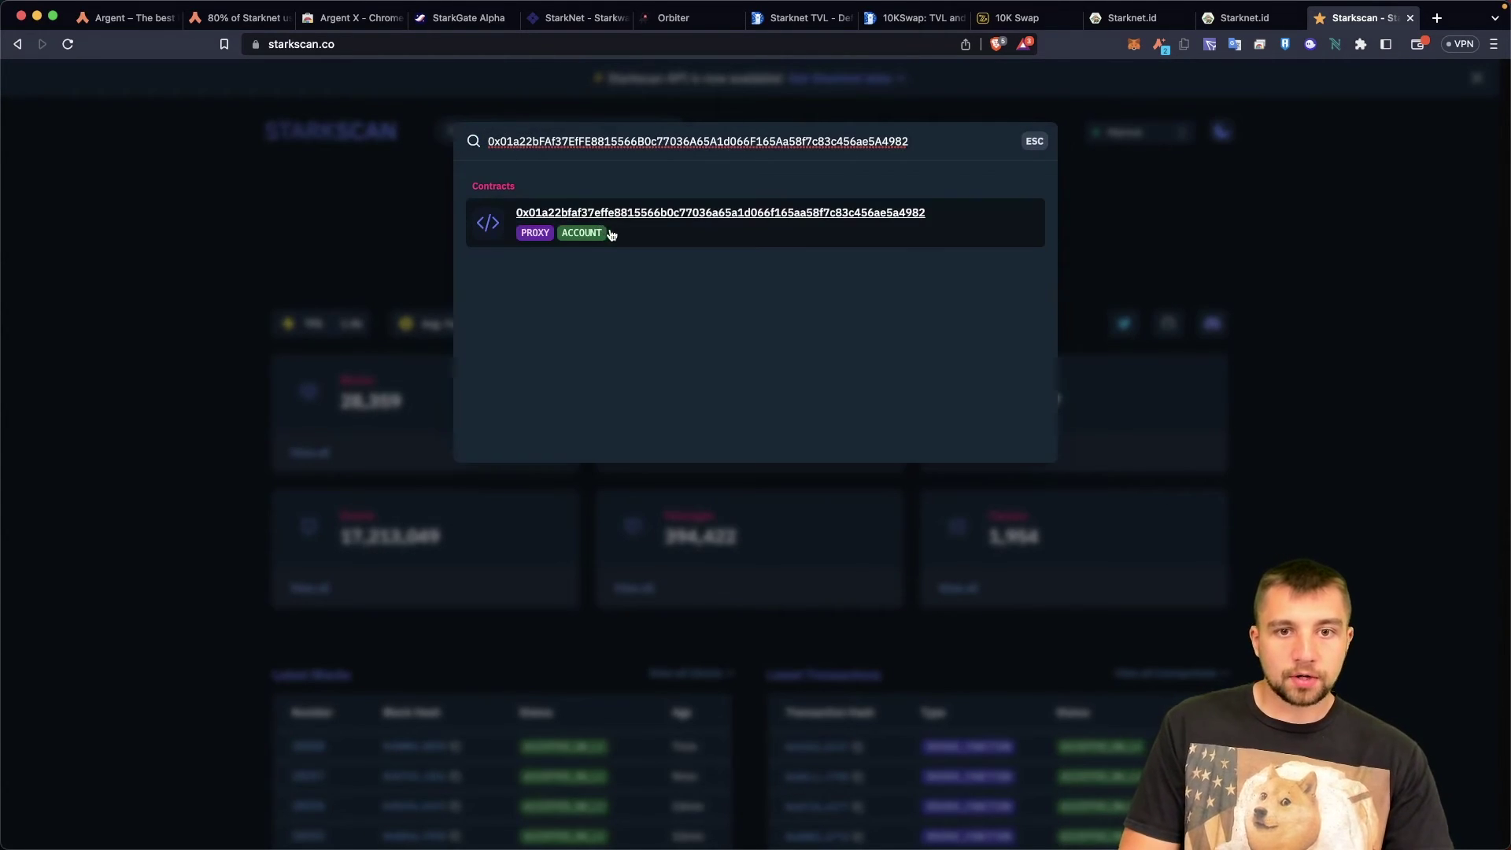
click(608, 232)
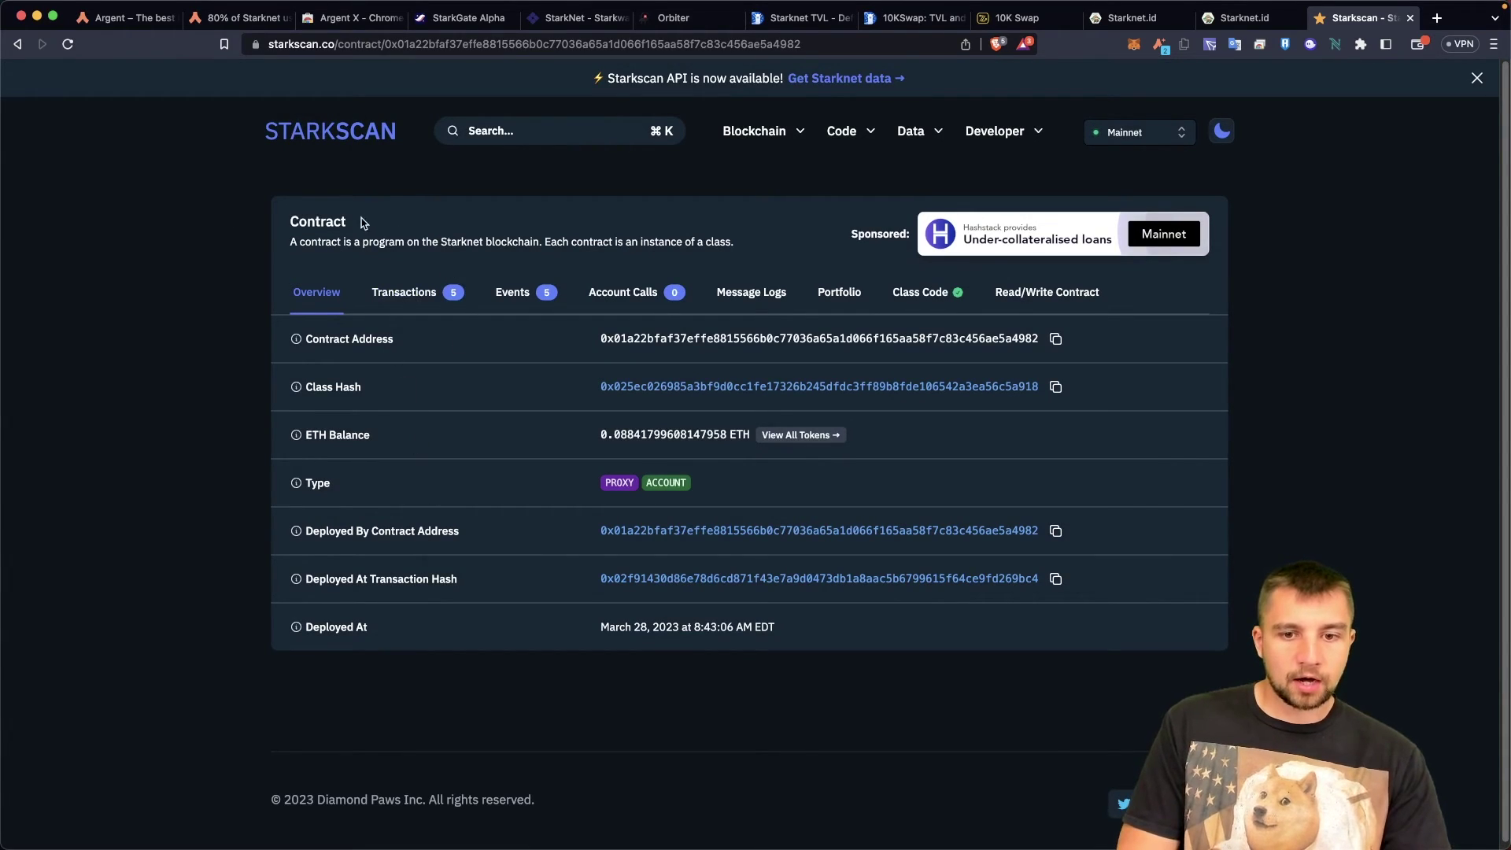
click(403, 291)
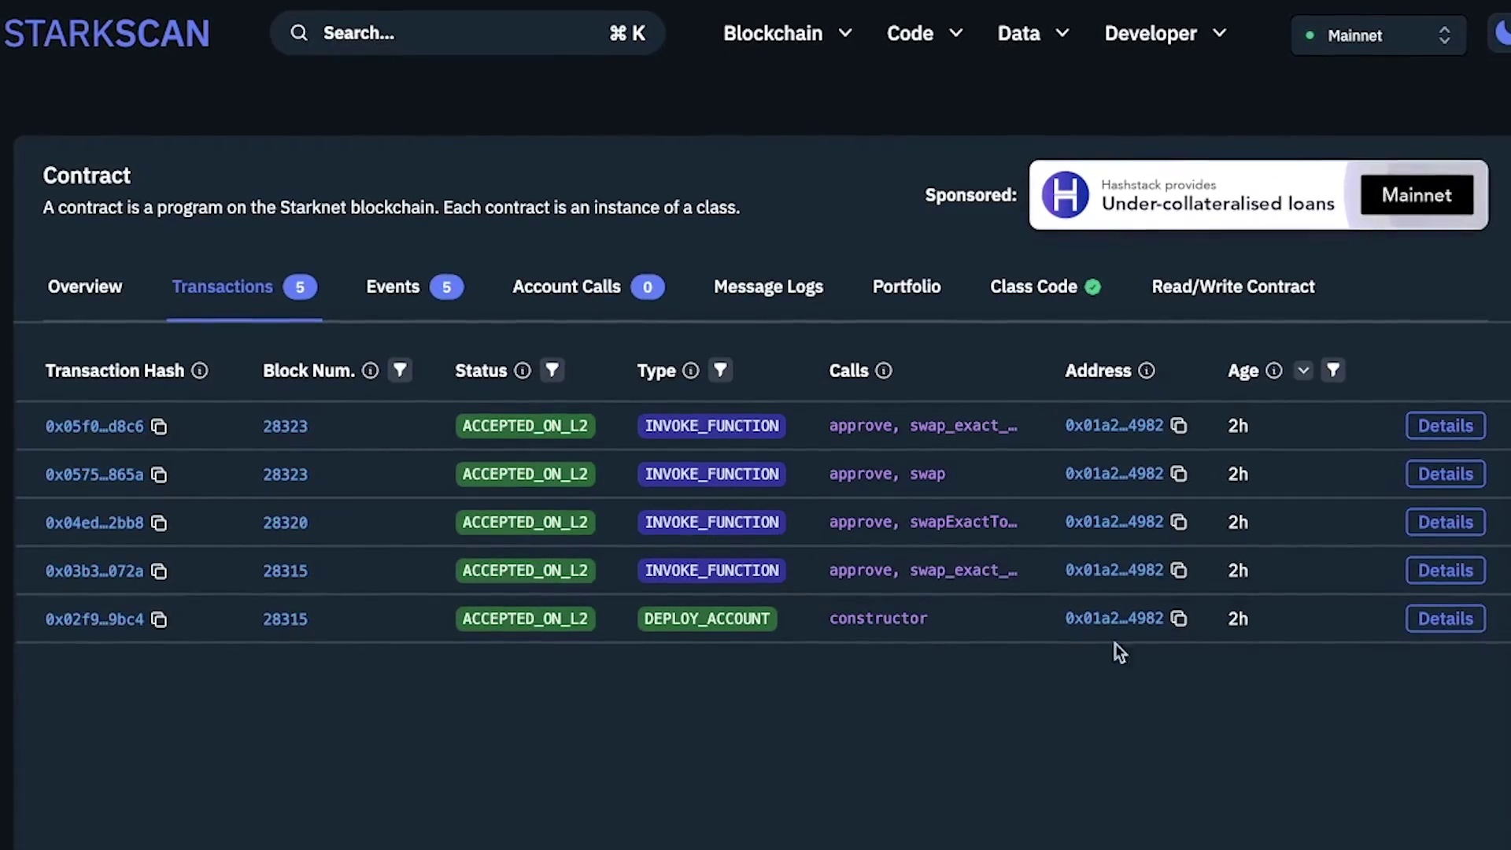
click(393, 295)
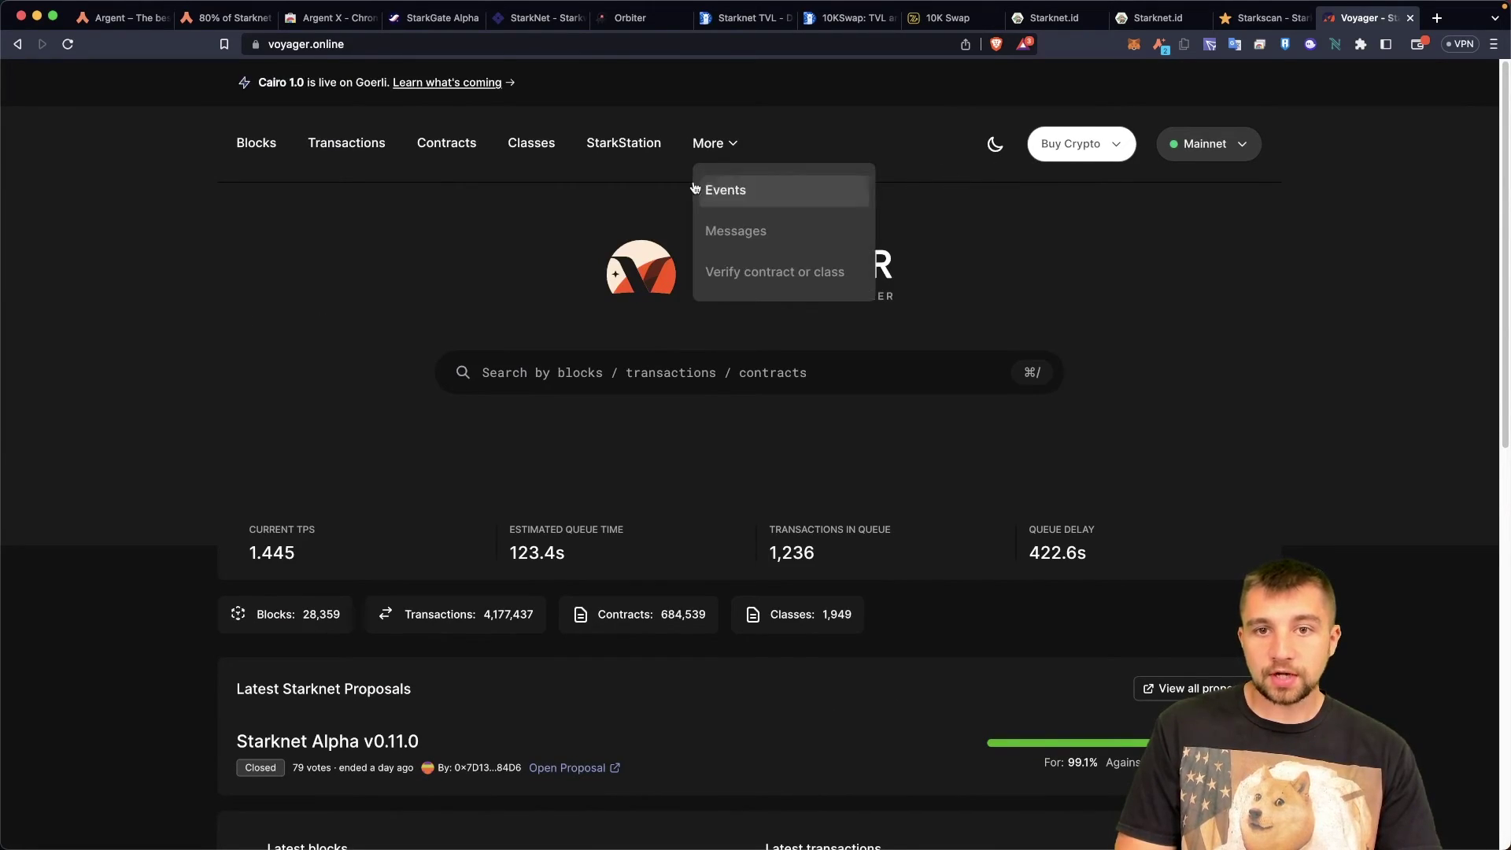
- Search the wallet address on Voyager and open its contract page and transaction list
click(572, 368)
key(cmd+v)
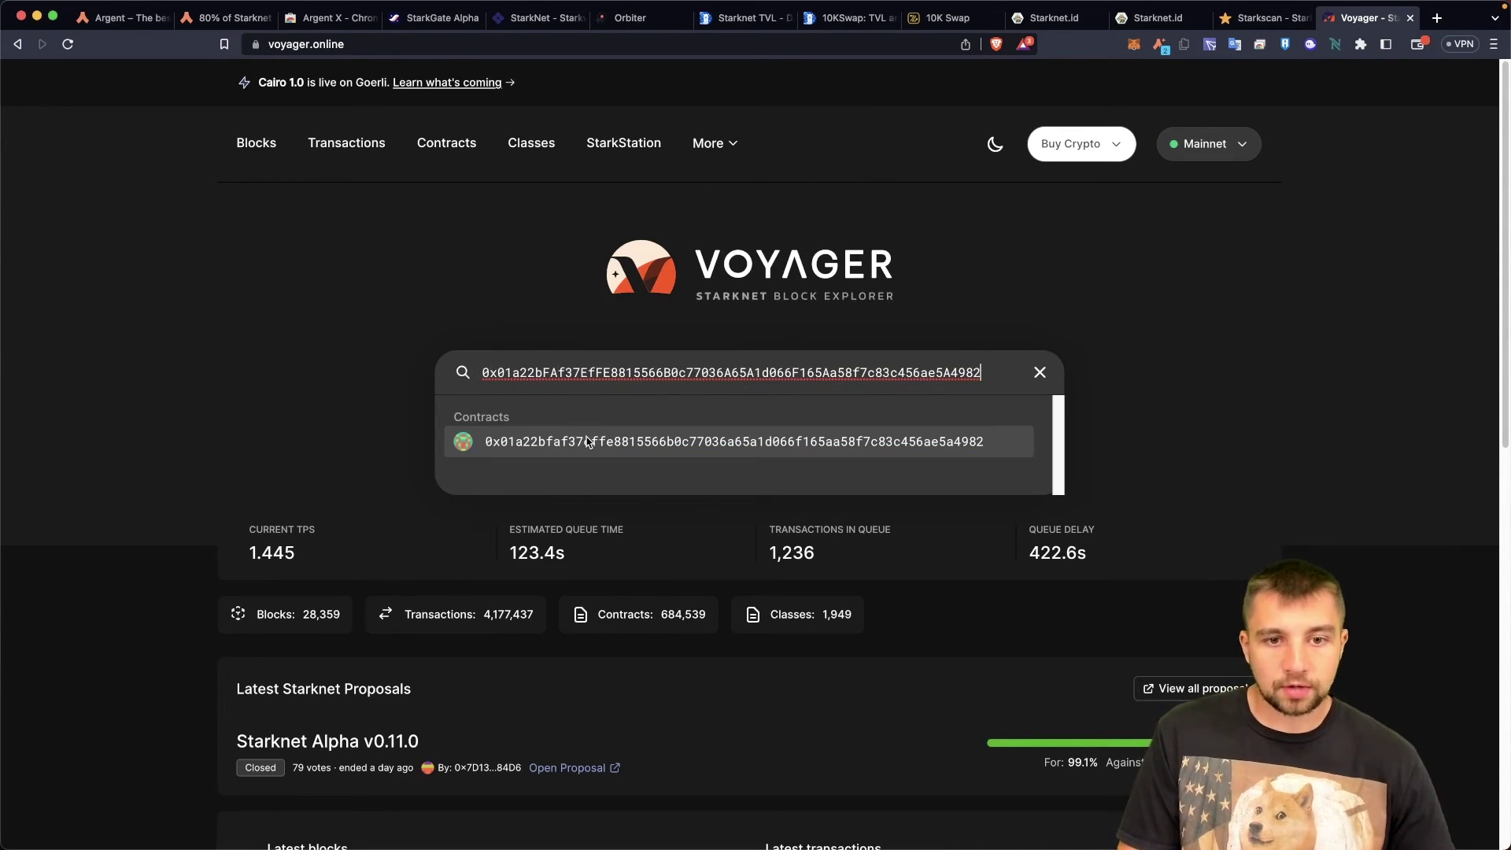
click(587, 442)
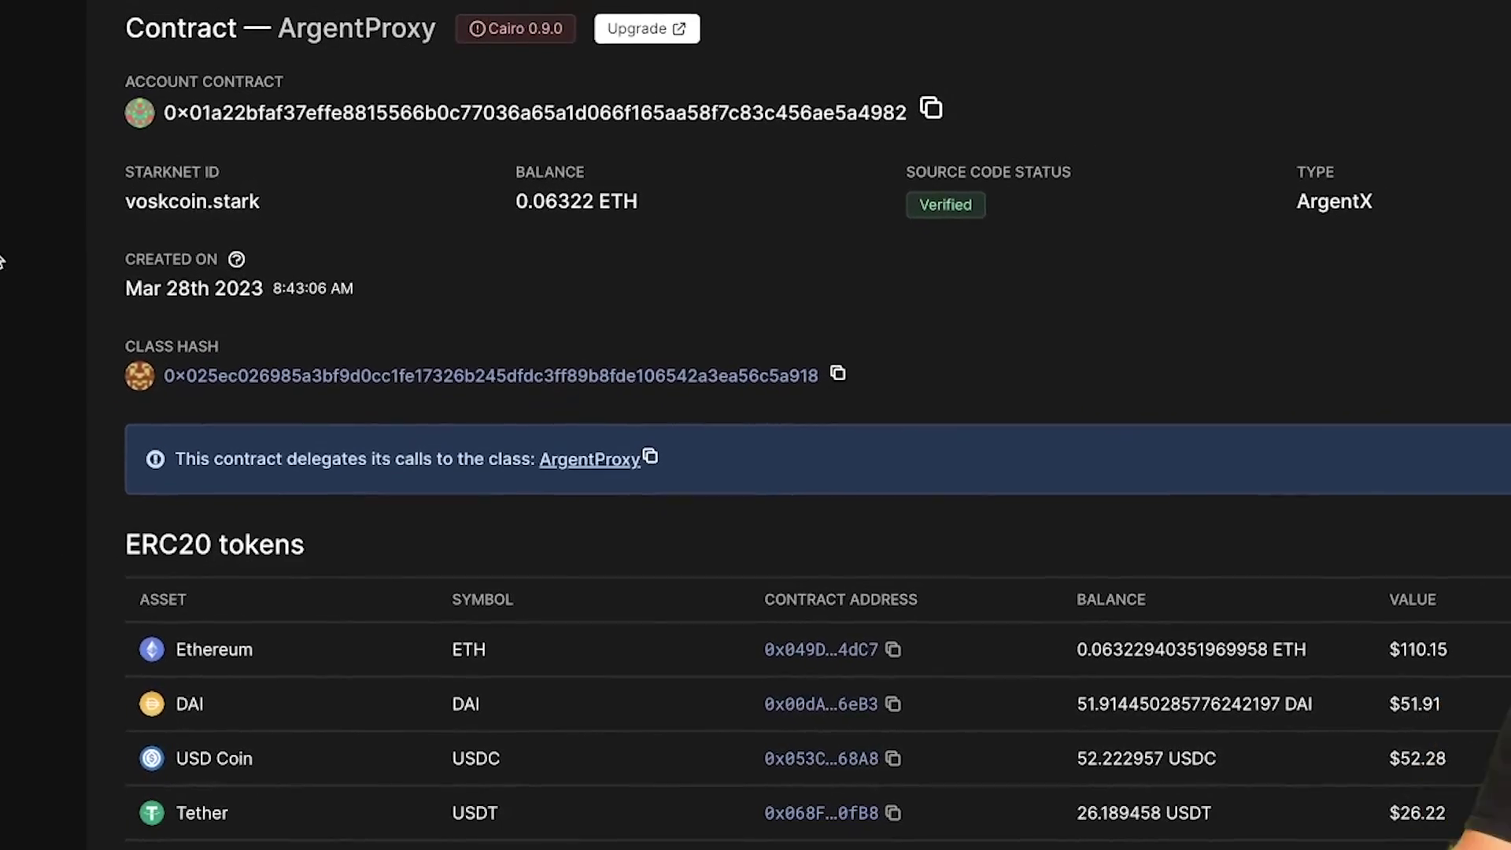
scroll(62, 329, down, 4)
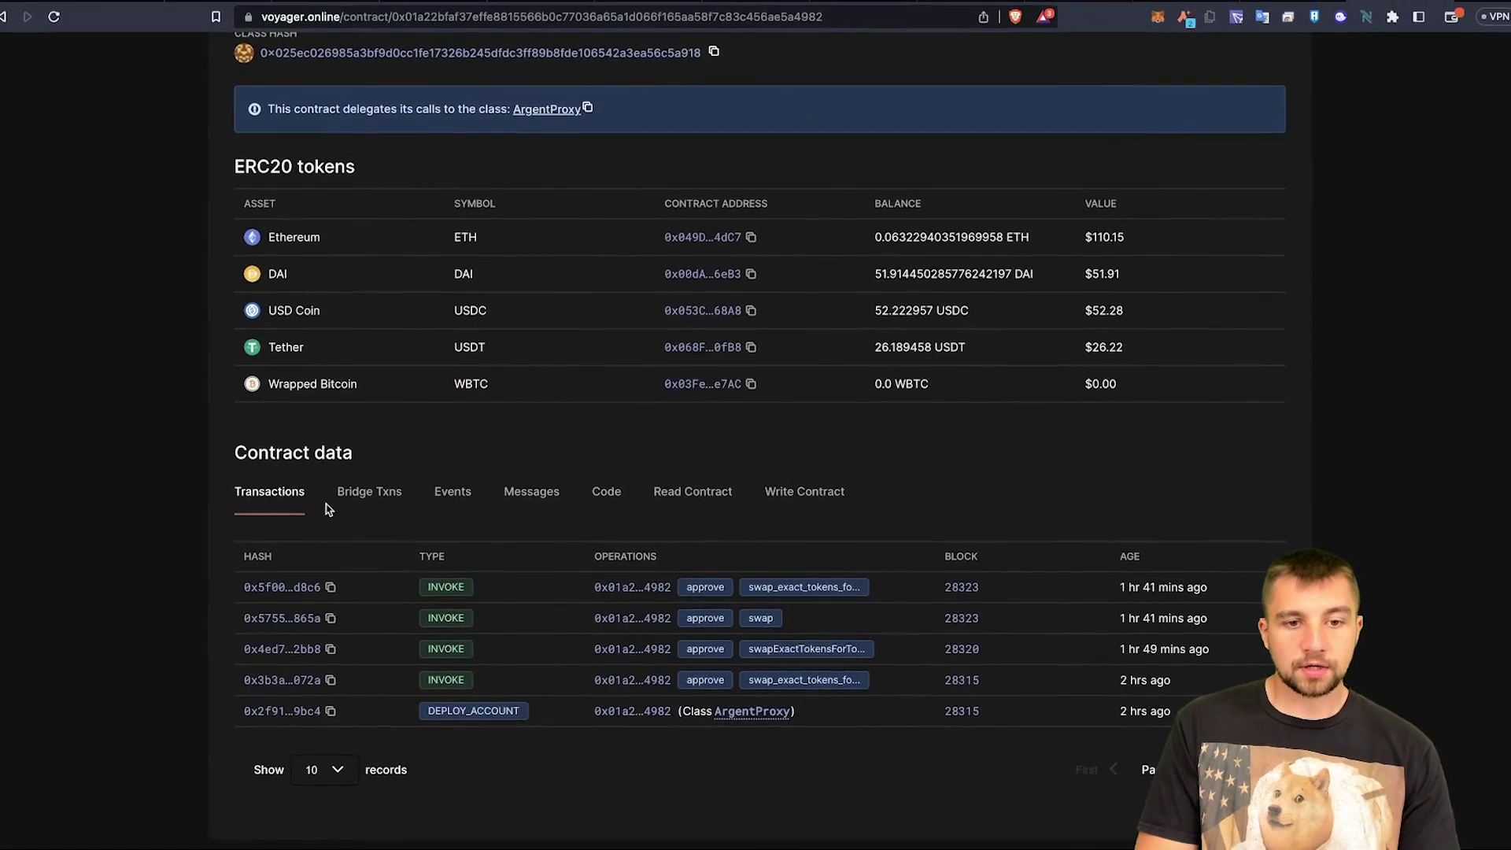
click(327, 509)
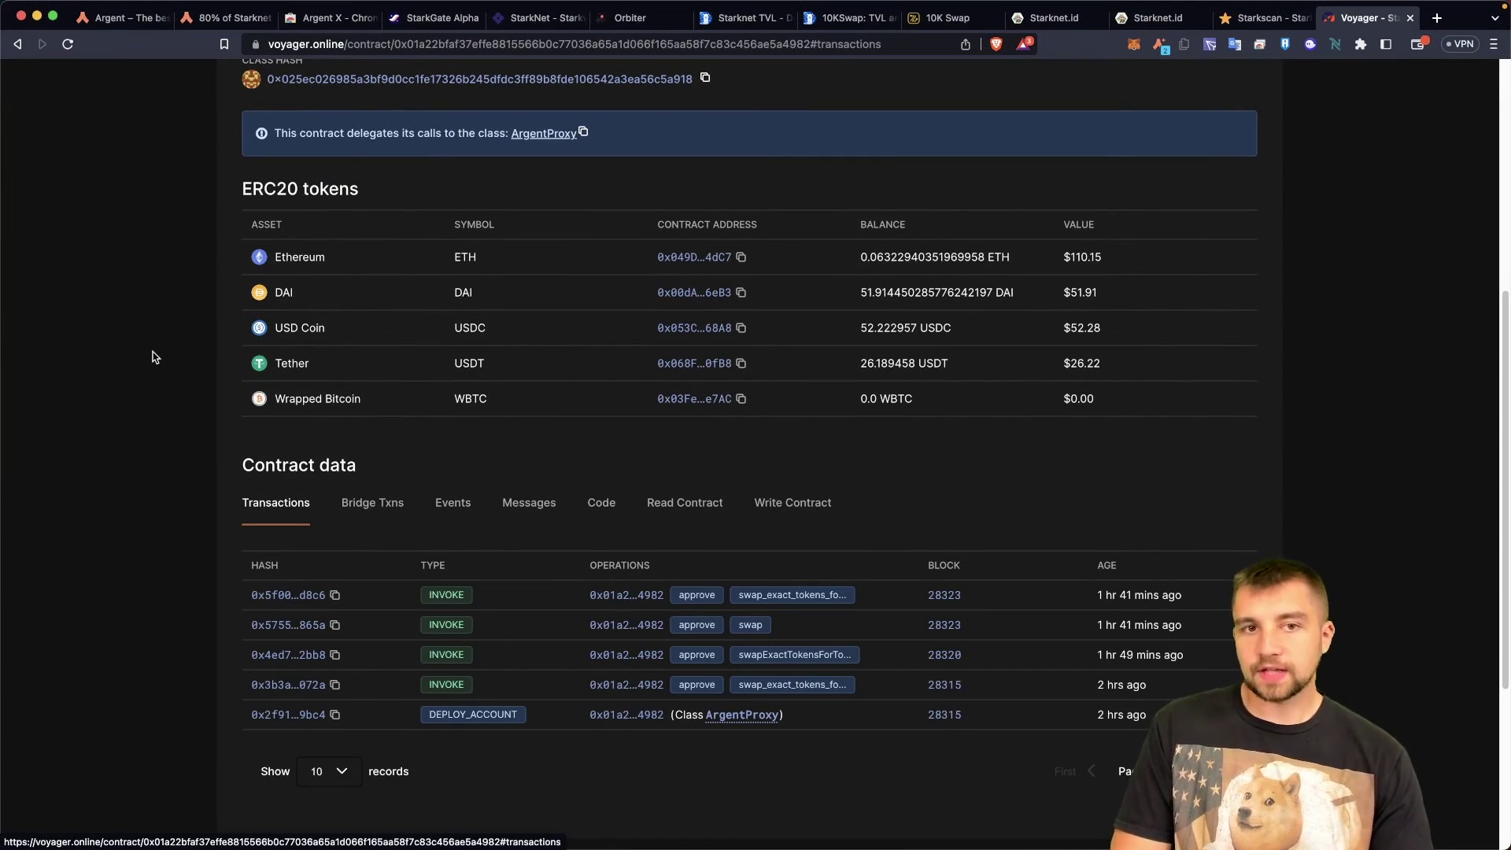
scroll(155, 356, up, 6)
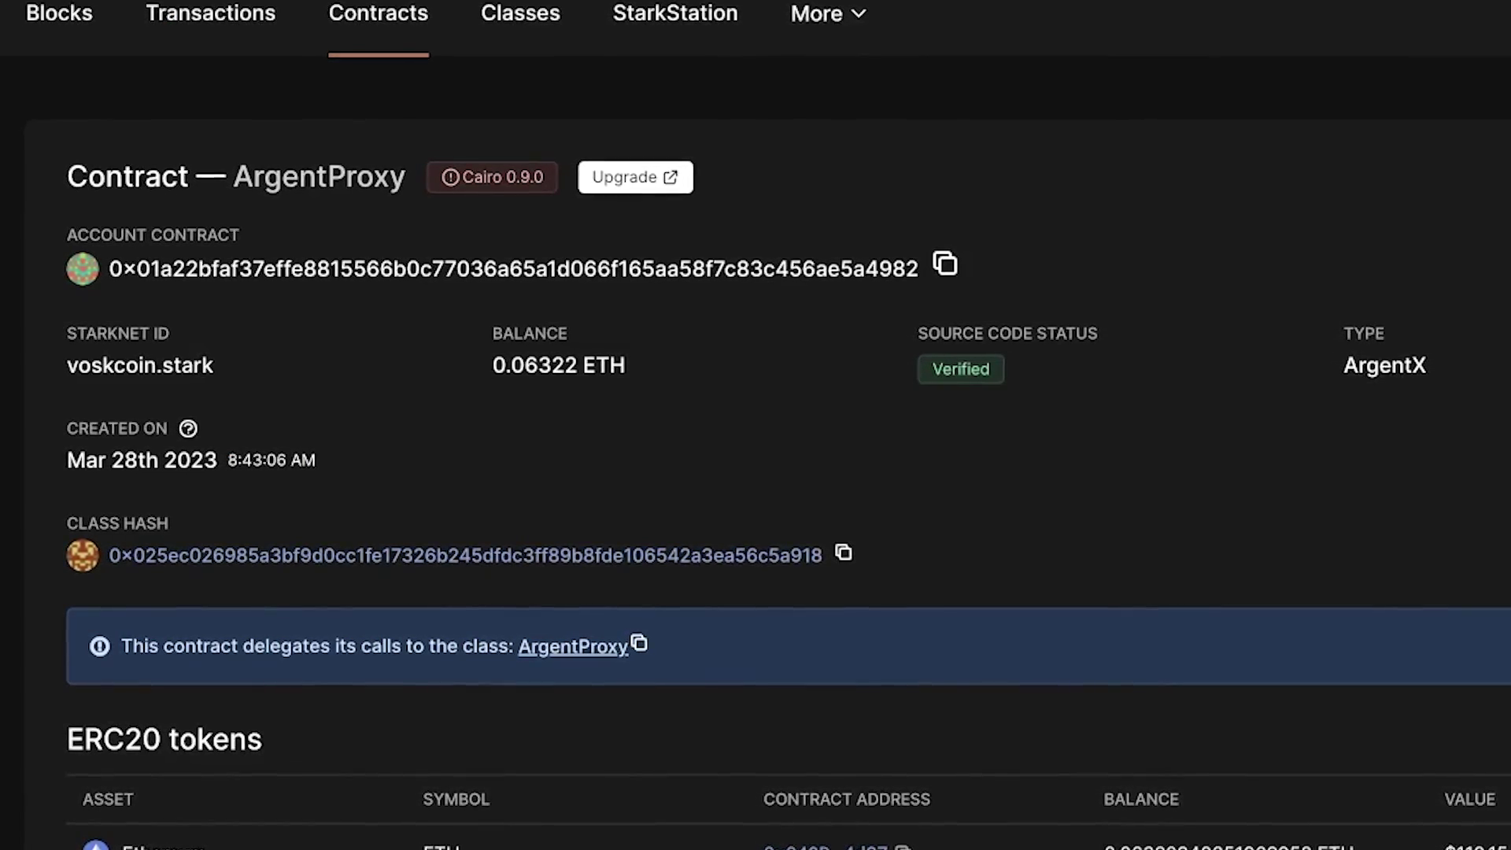
- Select the voskcoin.stark Starknet ID and open its profile on Starknet.id
double_click(113, 361)
click(106, 358)
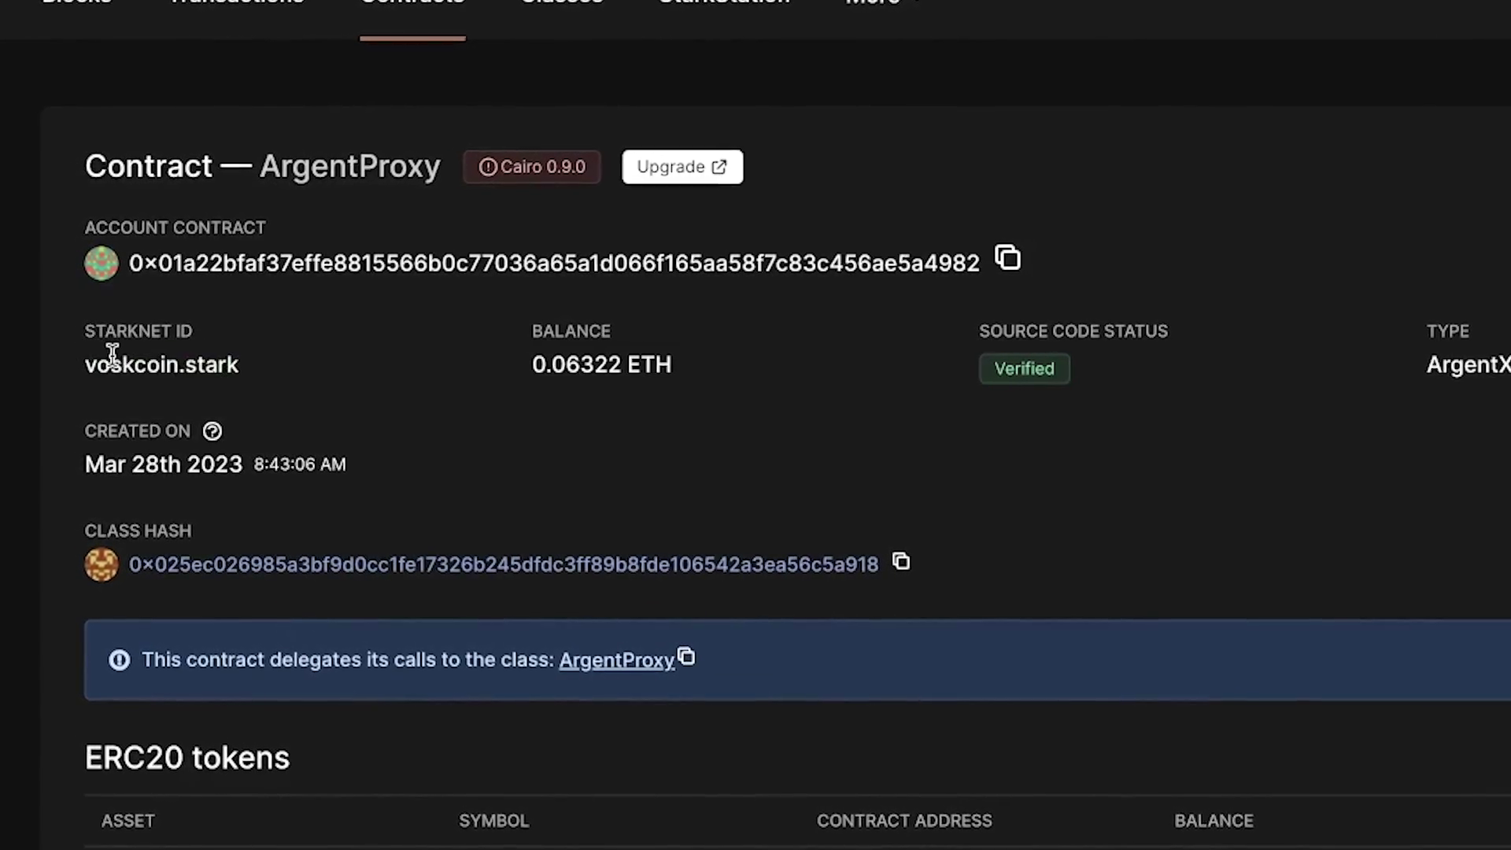
double_click(115, 358)
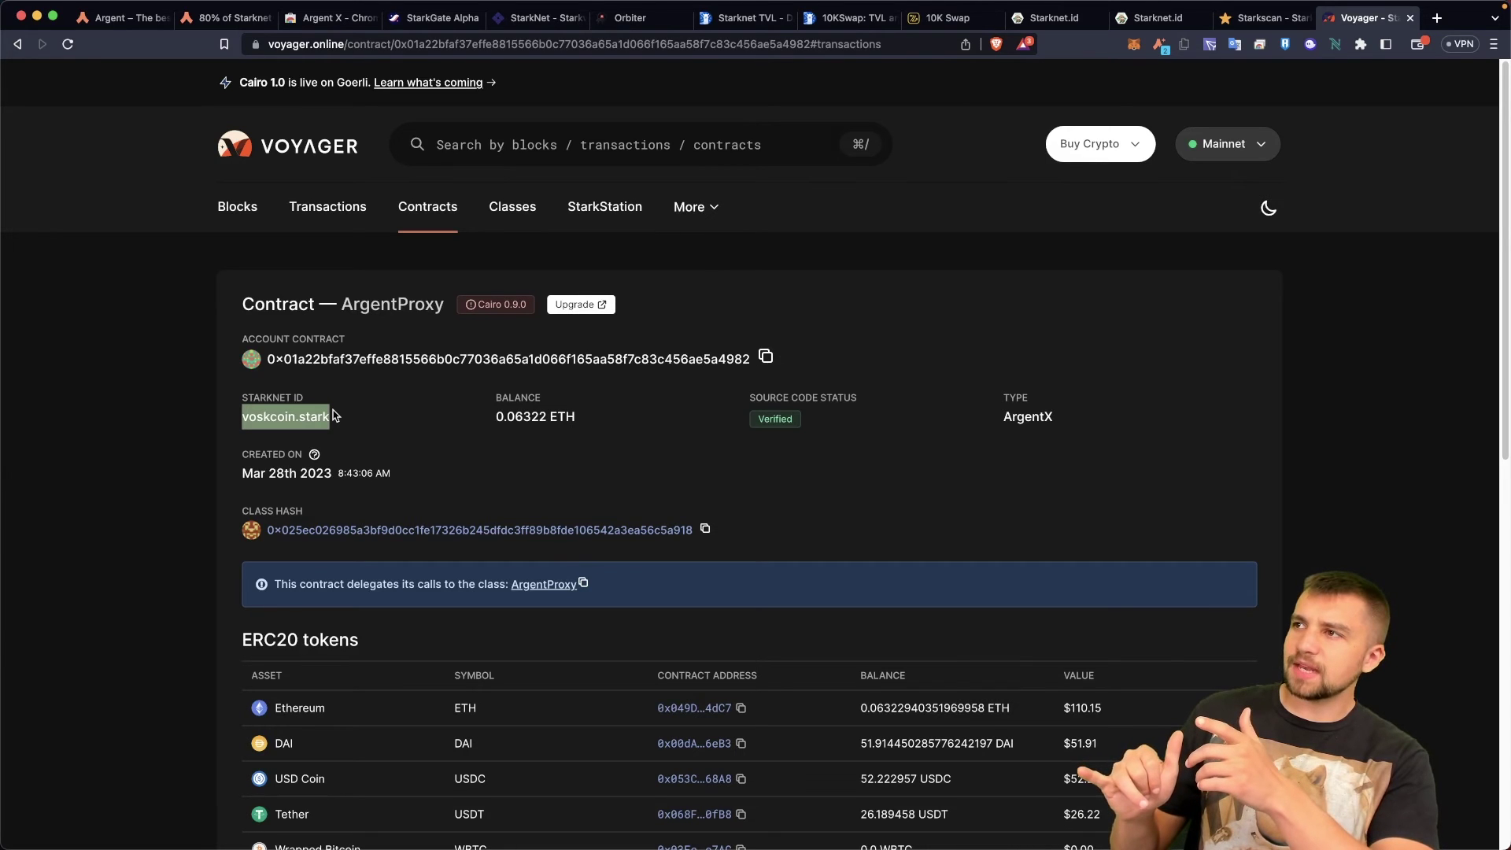
click(327, 417)
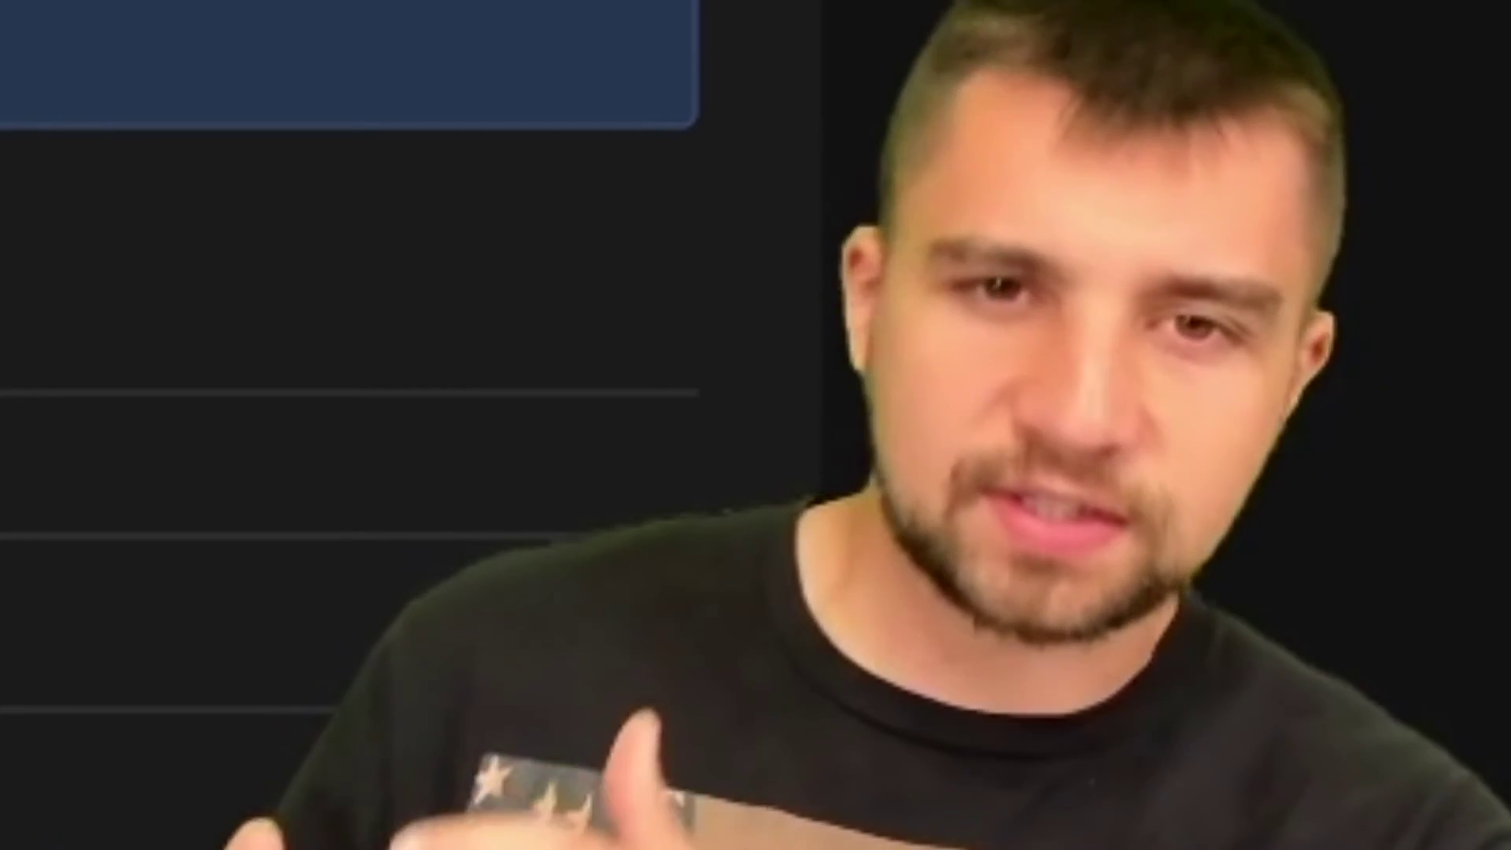